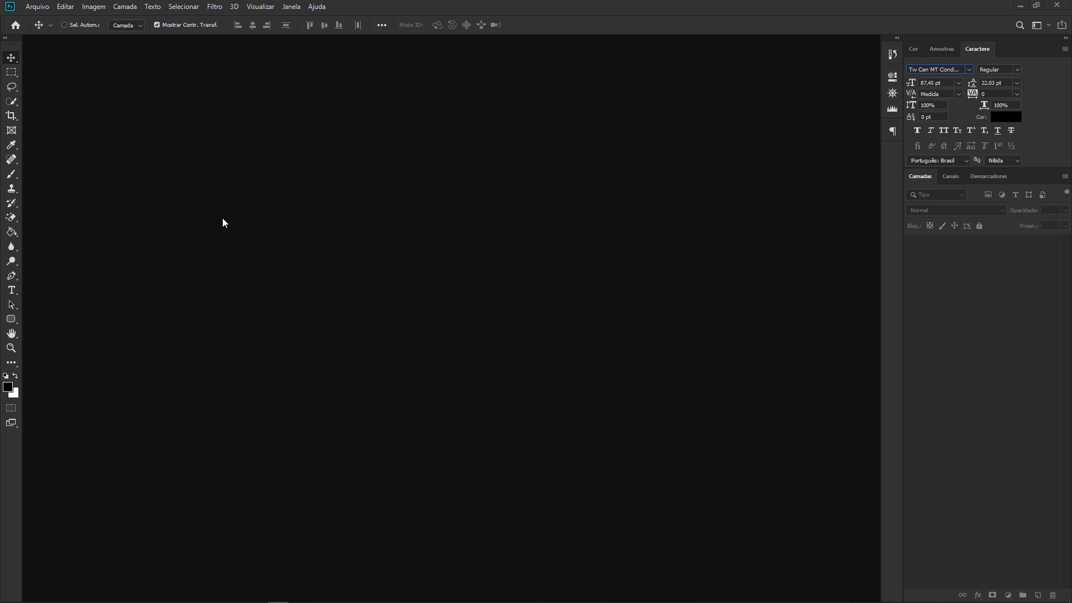
- Create a new landscape A4 document of 297 × 210 mm at 300 pixels per inch in RGB with a white background
{"action": "left_click", "coordinate": [37, 6]}
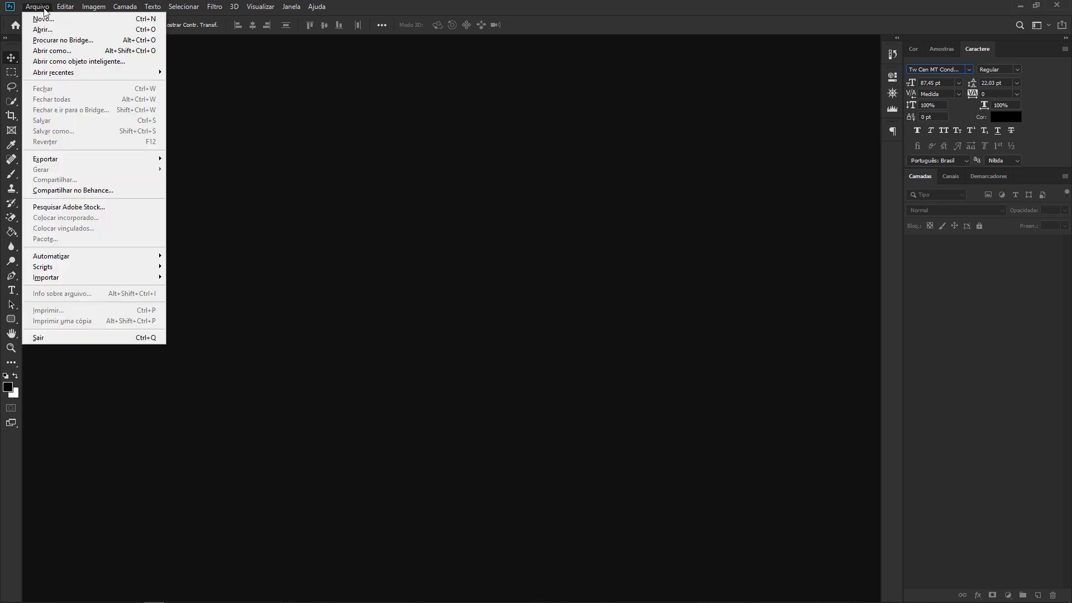
{"action": "left_click", "coordinate": [42, 16]}
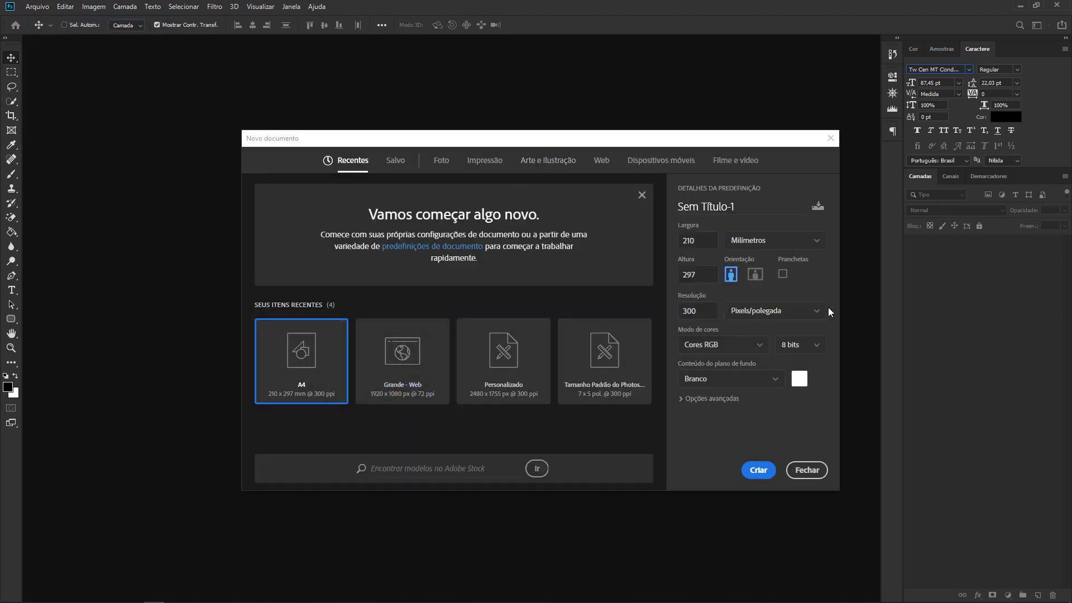
{"action": "left_click", "coordinate": [754, 274]}
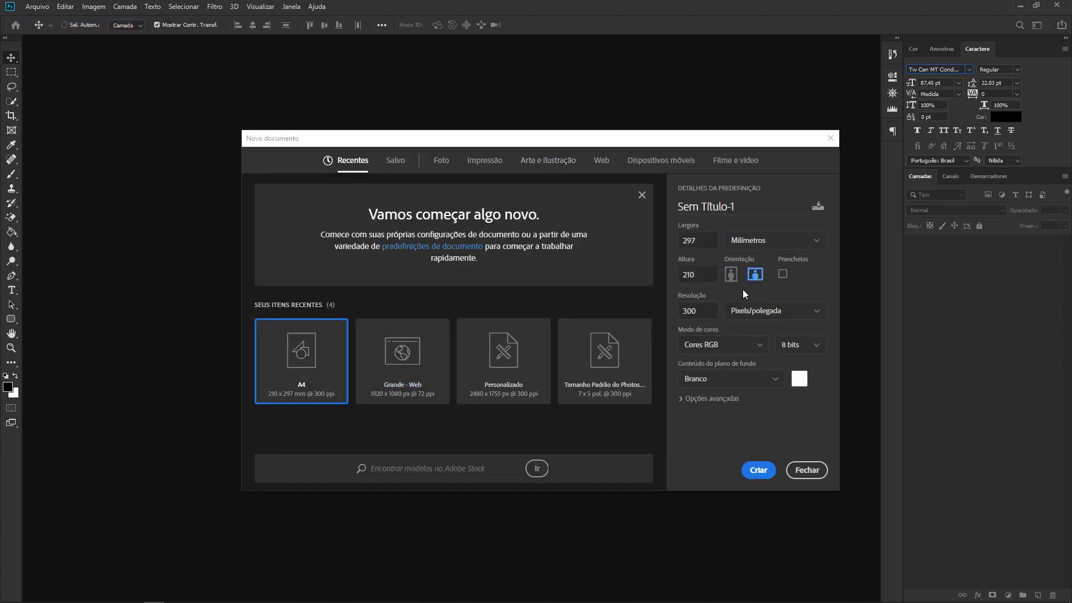
{"action": "left_click", "coordinate": [753, 468]}
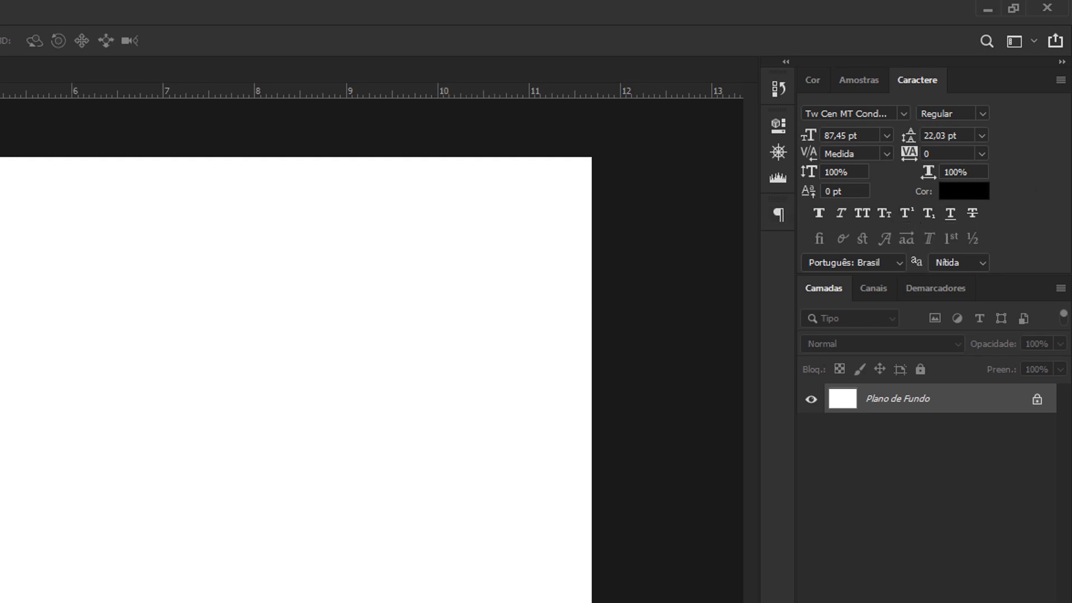
- Hide the Caractere (Character) panel and display it again
{"action": "left_click", "coordinate": [96, 7]}
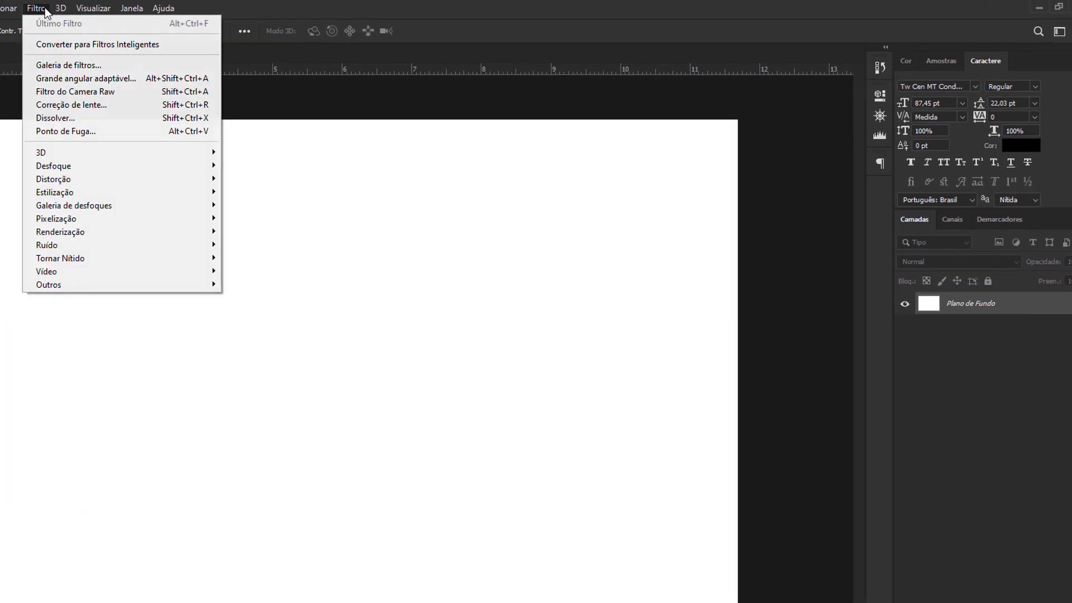
{"action": "mouse_move", "coordinate": [129, 10]}
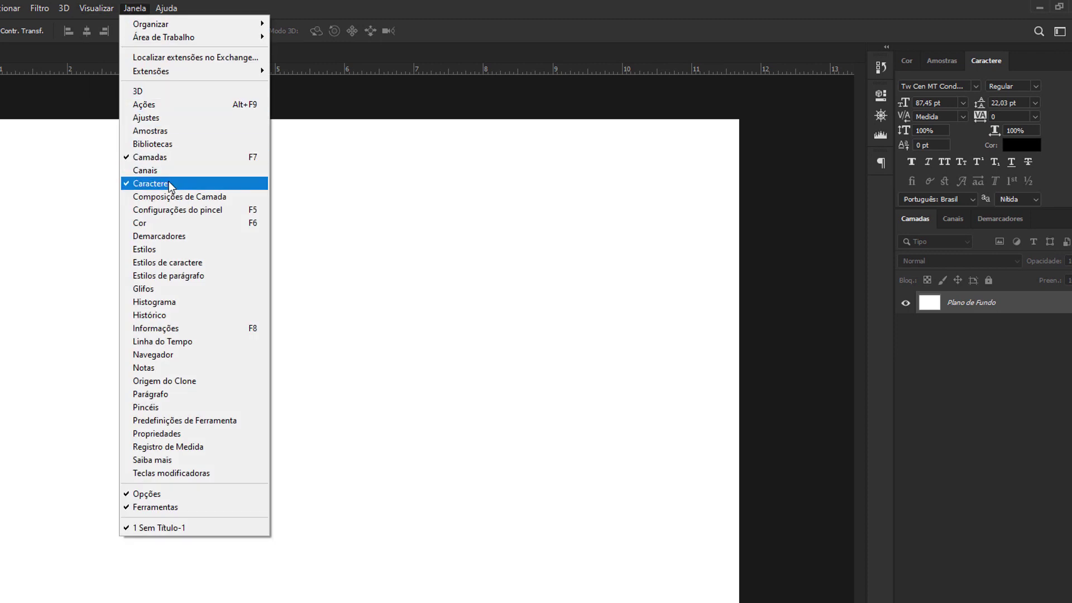
{"action": "left_click", "coordinate": [170, 186]}
{"action": "left_click", "coordinate": [122, 14]}
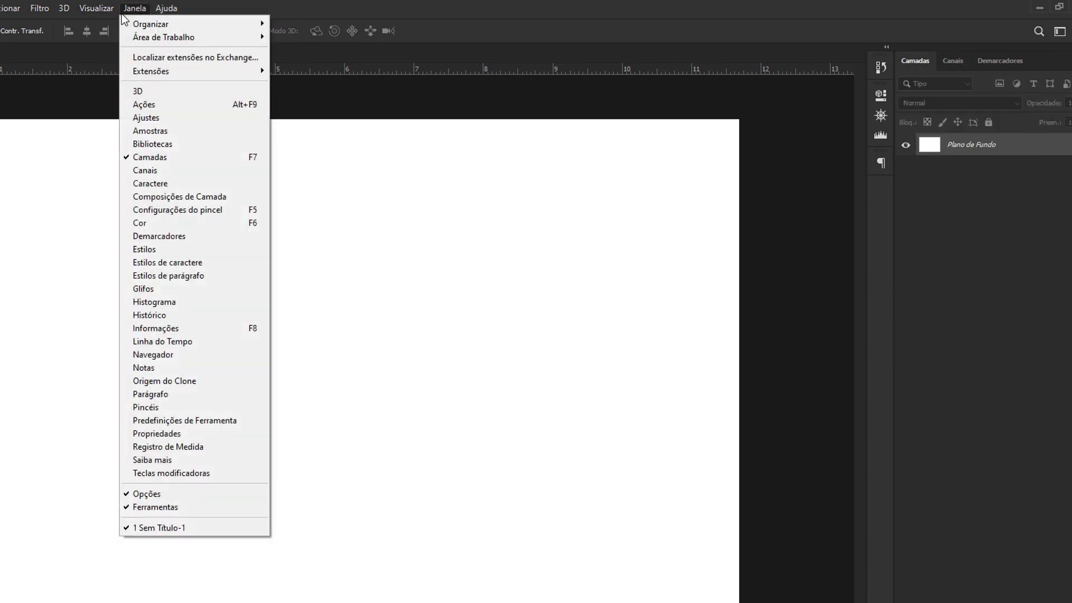
{"action": "left_click", "coordinate": [156, 181]}
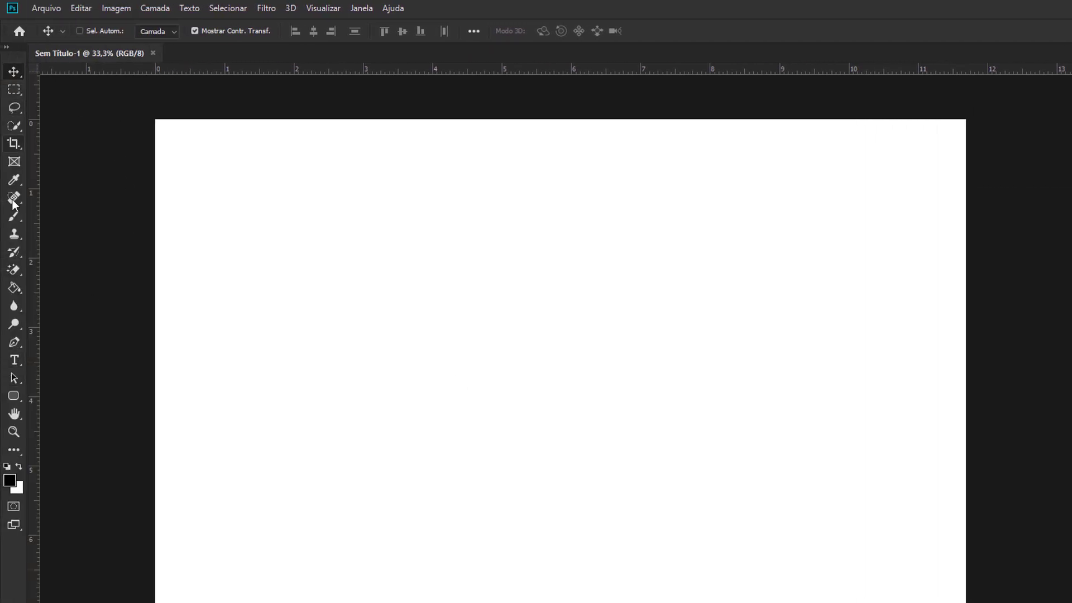
- Activate the Horizontal Type tool from the group of text tools
{"action": "left_click", "coordinate": [10, 361]}
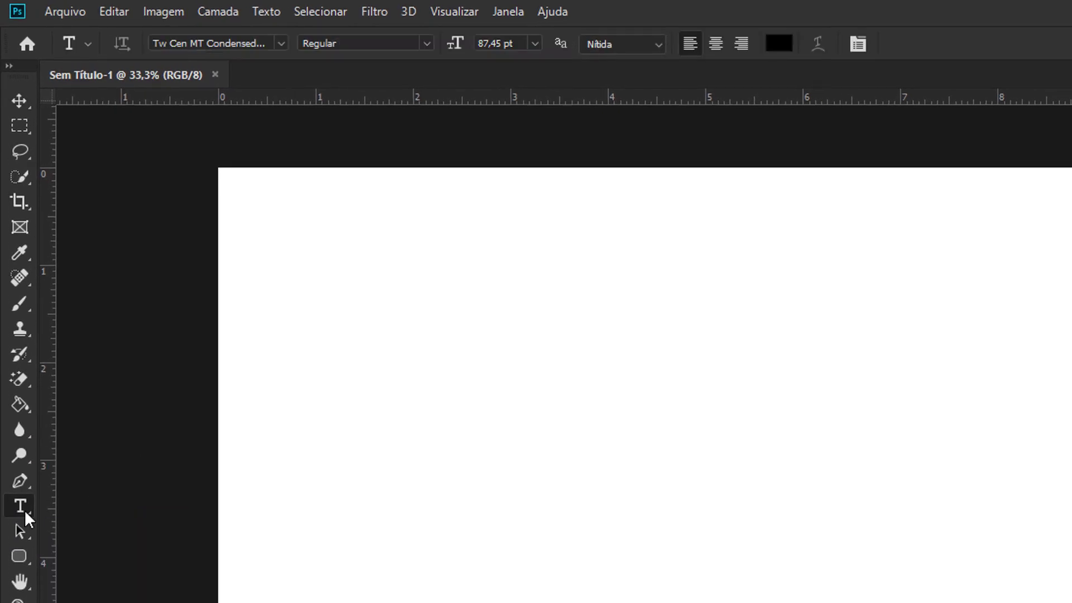
{"action": "right_click", "coordinate": [25, 510]}
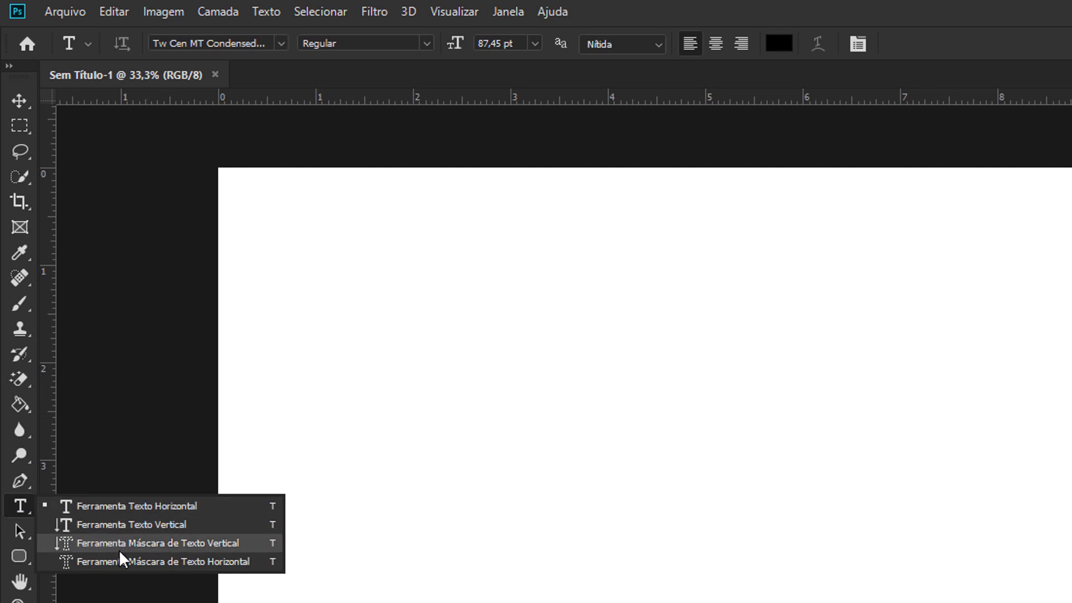
{"action": "left_click", "coordinate": [127, 505]}
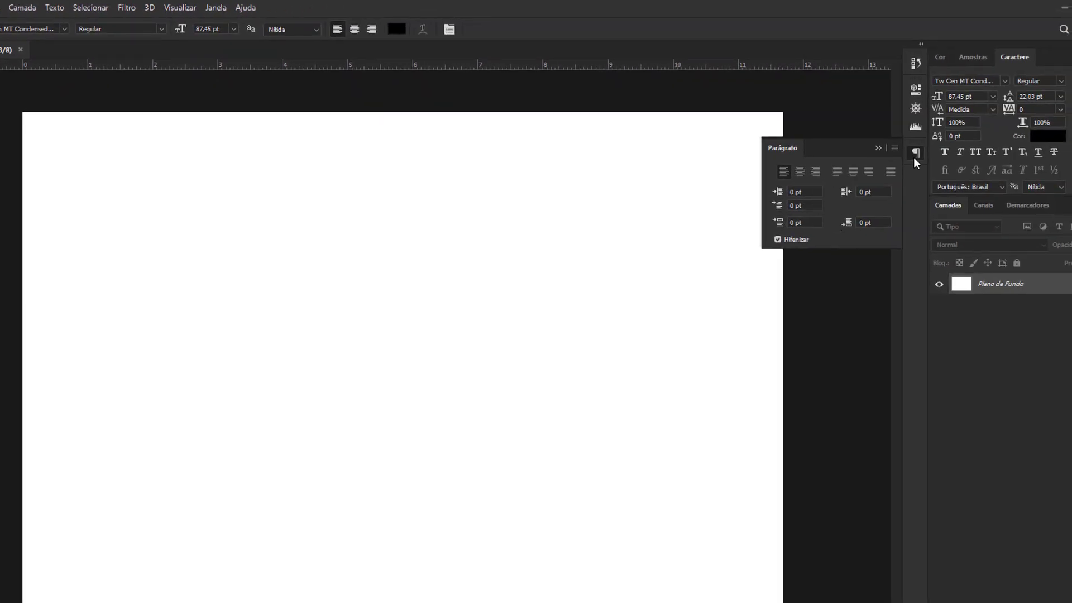
{"action": "left_click", "coordinate": [915, 158]}
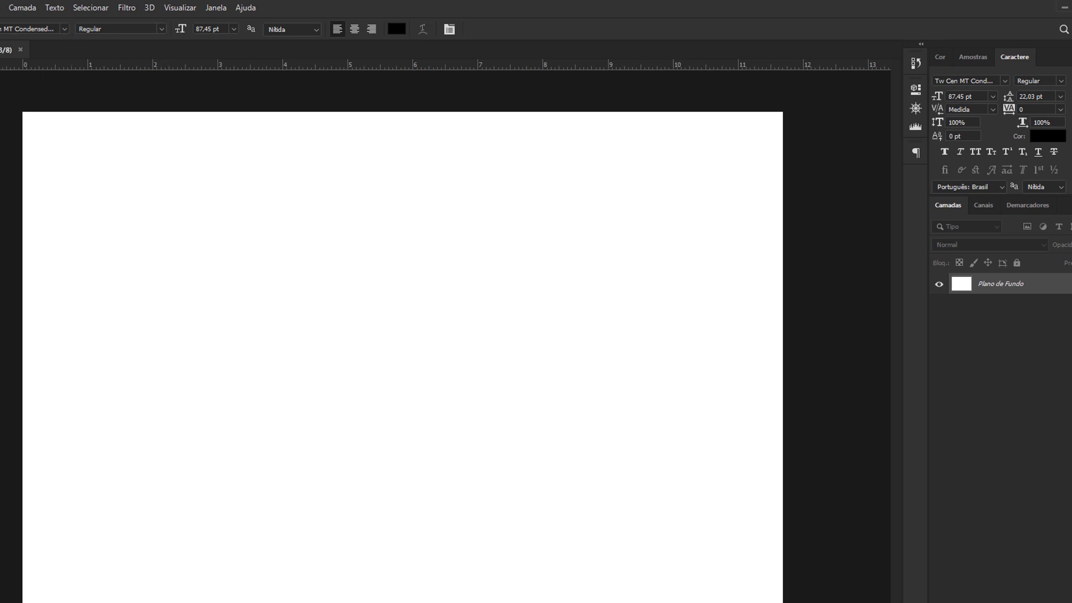
{"action": "left_click_drag", "start_coordinate": [1, 29], "coordinate": [61, 30]}
{"action": "left_click", "coordinate": [965, 81]}
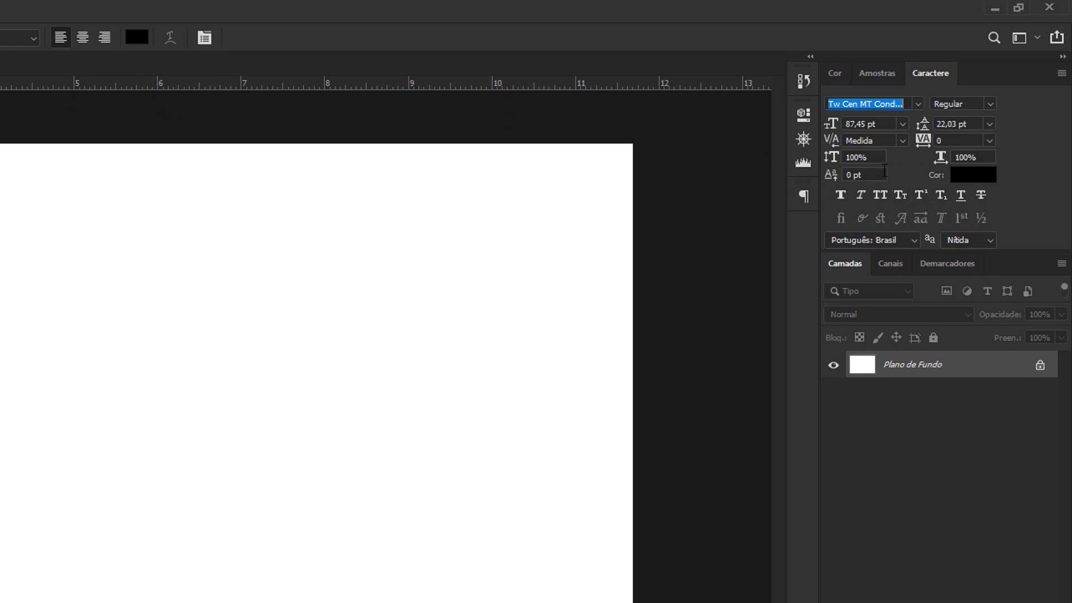
{"action": "left_click", "coordinate": [862, 106]}
{"action": "left_click_drag", "start_coordinate": [830, 105], "coordinate": [897, 105]}
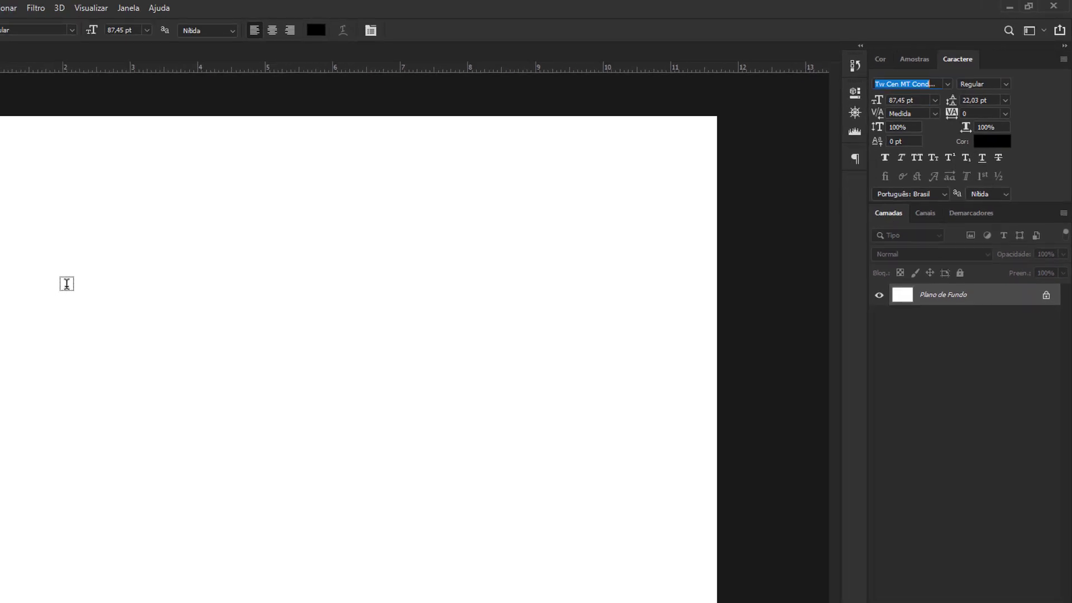
- Place a point text reading "sfdfdskl" on the page, then erase all its characters and commit the text layer
{"action": "left_click", "coordinate": [66, 284]}
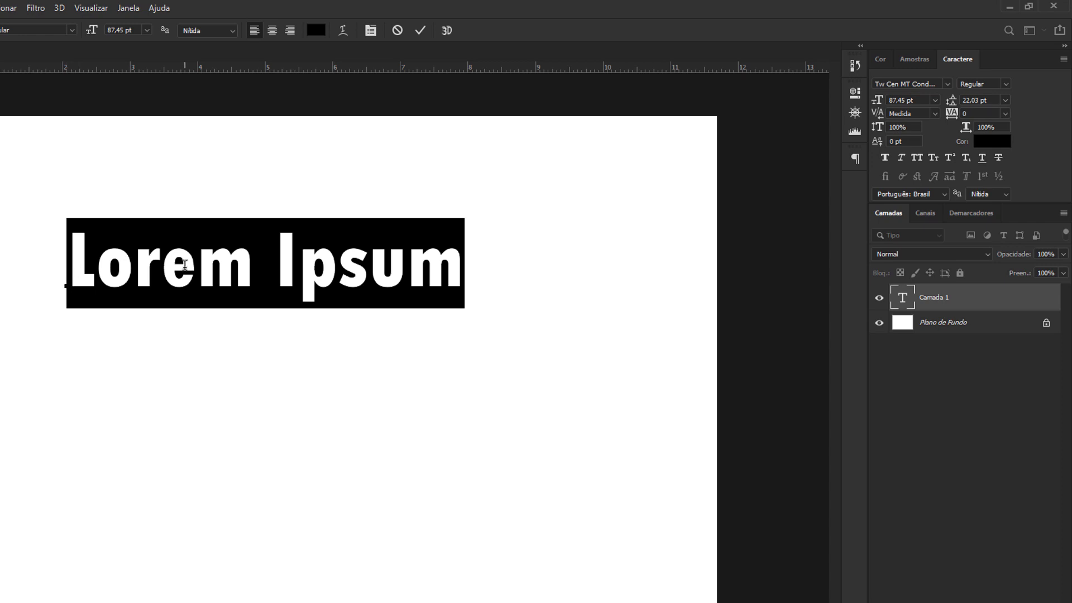
{"action": "type", "text": "sfdfdskl"}
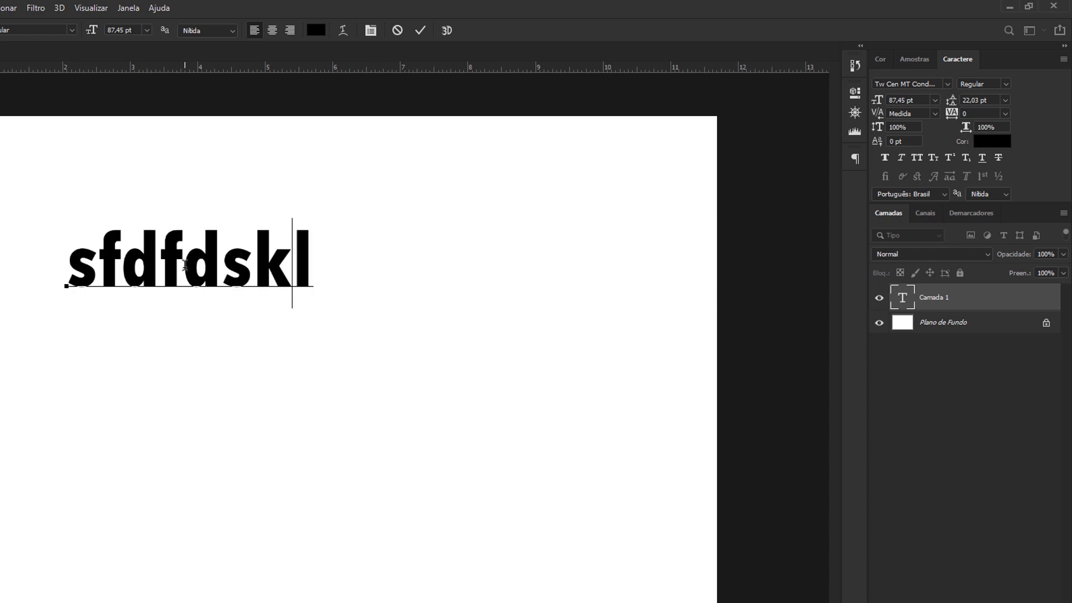
{"action": "key", "text": "BackSpace"}
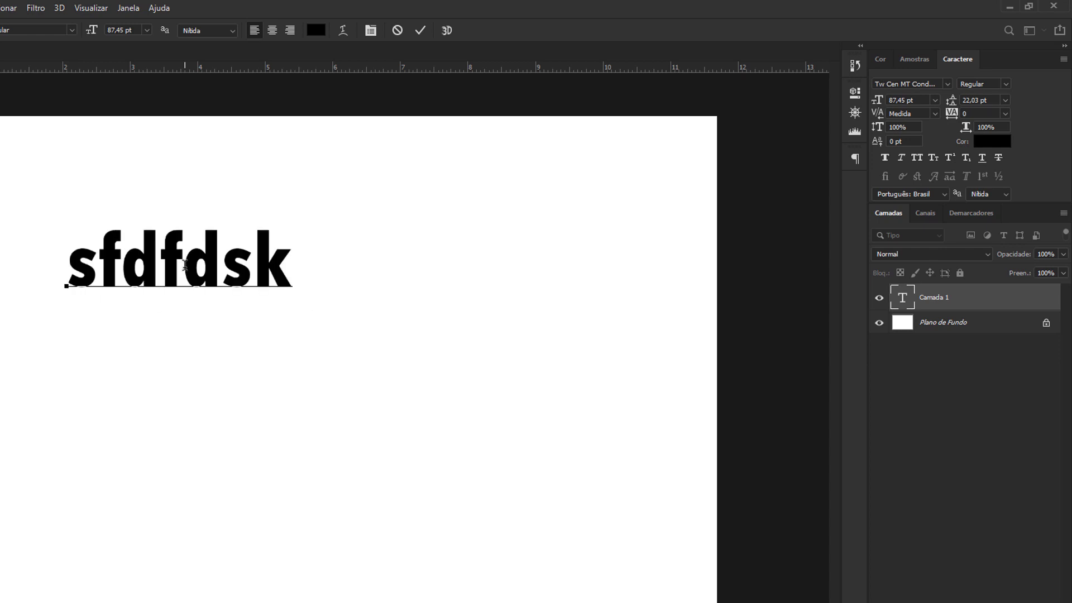
{"action": "key", "text": "Left"}
{"action": "key", "text": "Left"}
{"action": "key", "text": "Left"}
{"action": "key", "text": "Left"}
{"action": "key", "text": "Left"}
{"action": "key", "text": "Left"}
{"action": "key", "text": "Left"}
{"action": "key", "text": "Delete"}
{"action": "key", "text": "Delete"}
{"action": "key", "text": "Delete"}
{"action": "key", "text": "Delete"}
{"action": "key", "text": "Delete"}
{"action": "key", "text": "Delete"}
{"action": "key", "text": "Delete"}
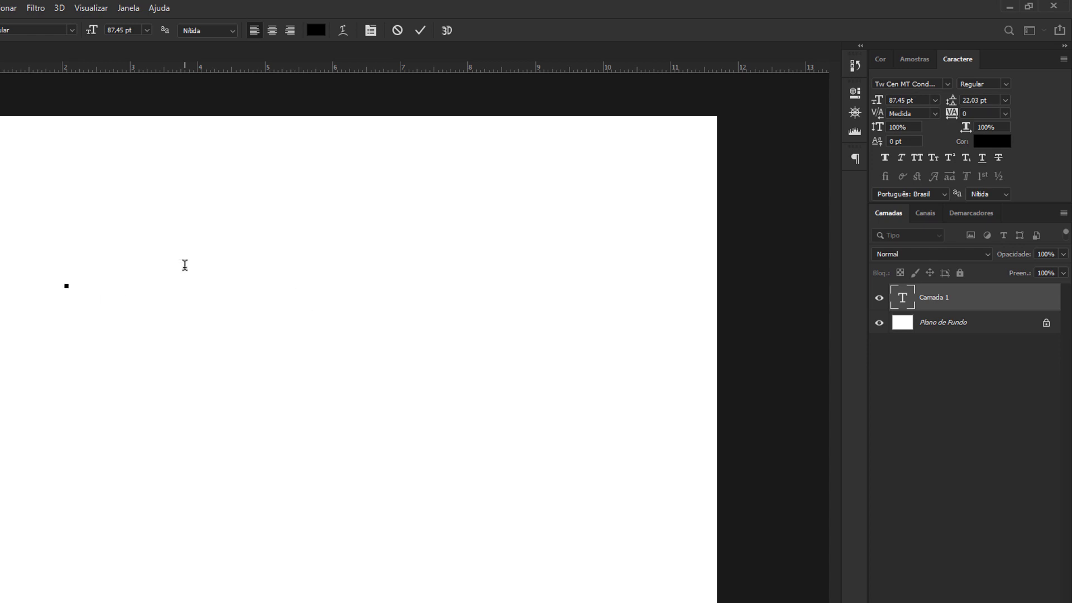
{"action": "key", "text": "ctrl+Return"}
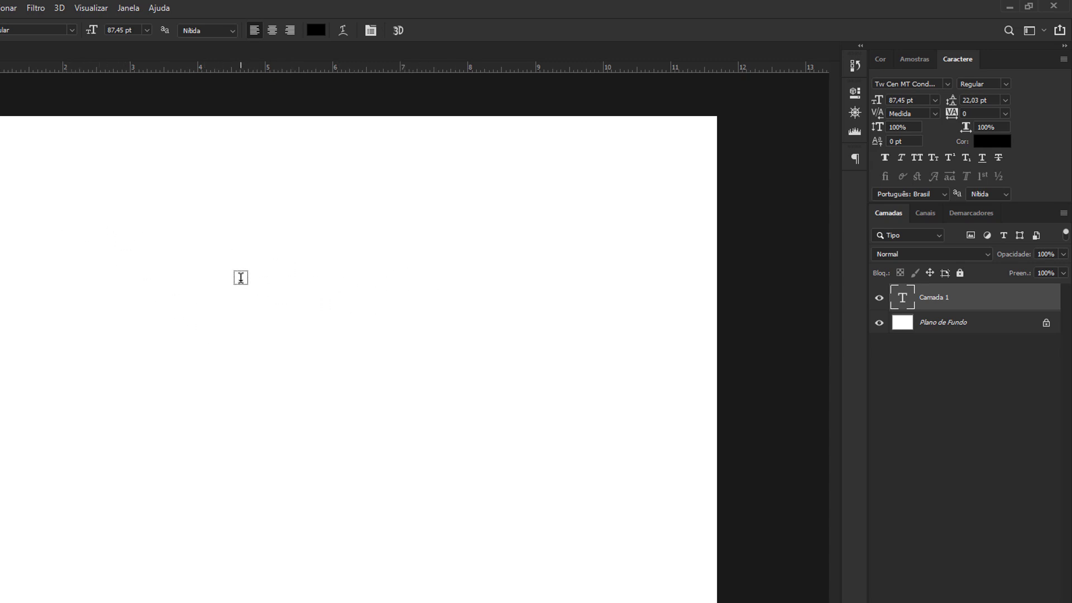
- Draw a paragraph text box about 3.5 by 2 inches near the page's middle and set its visible placeholder text to Auto leading
{"action": "left_click_drag", "start_coordinate": [241, 279], "coordinate": [479, 414]}
{"action": "left_click", "coordinate": [424, 385]}
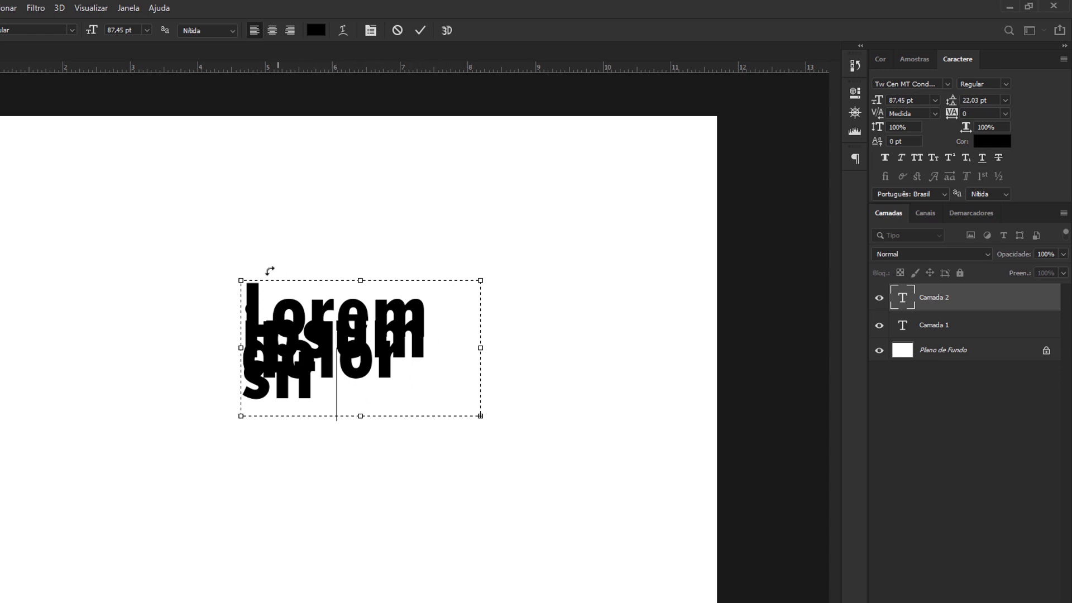
{"action": "left_click_drag", "start_coordinate": [380, 391], "coordinate": [228, 277]}
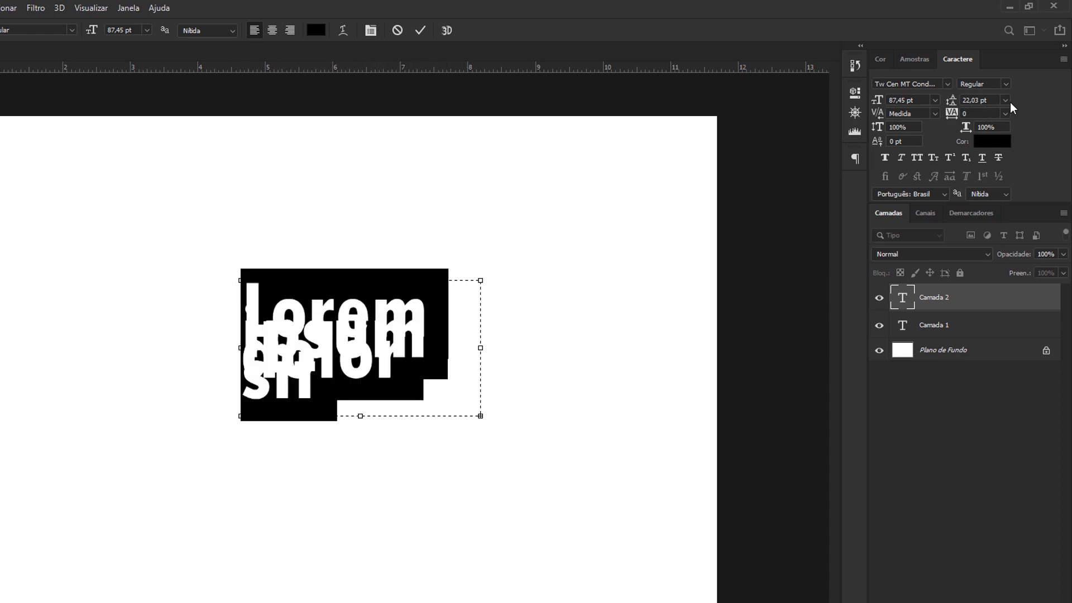
{"action": "left_click", "coordinate": [1006, 100]}
{"action": "left_click", "coordinate": [996, 108]}
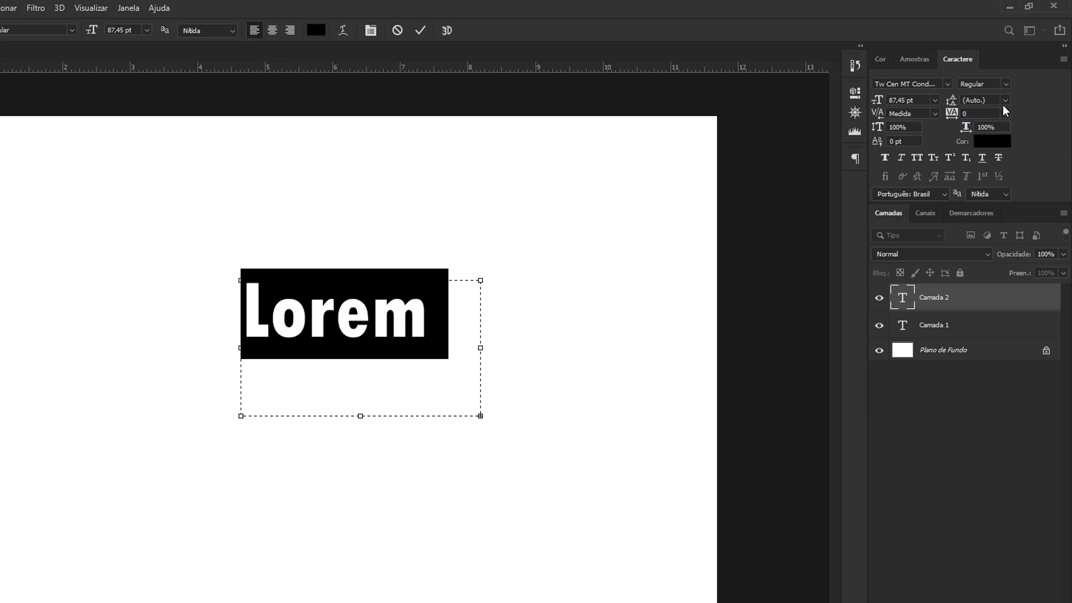
- Set the font size of all placeholder text in the paragraph box to 16 pt and commit the text
{"action": "left_click_drag", "start_coordinate": [873, 104], "coordinate": [836, 104]}
{"action": "key", "text": "ctrl+a"}
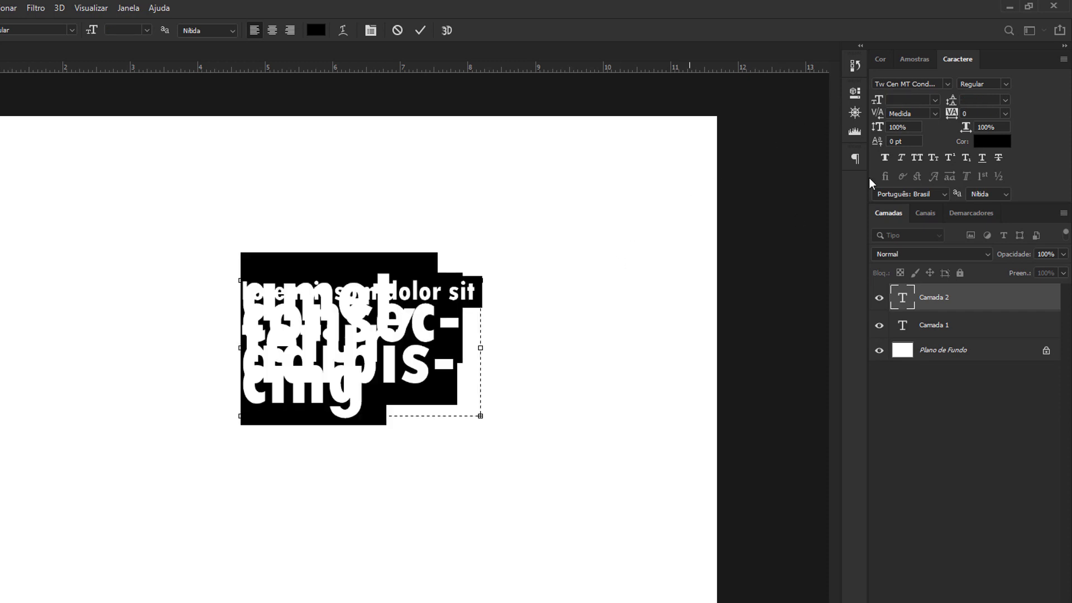
{"action": "left_click", "coordinate": [932, 101]}
{"action": "left_click", "coordinate": [922, 150]}
{"action": "left_click", "coordinate": [938, 100]}
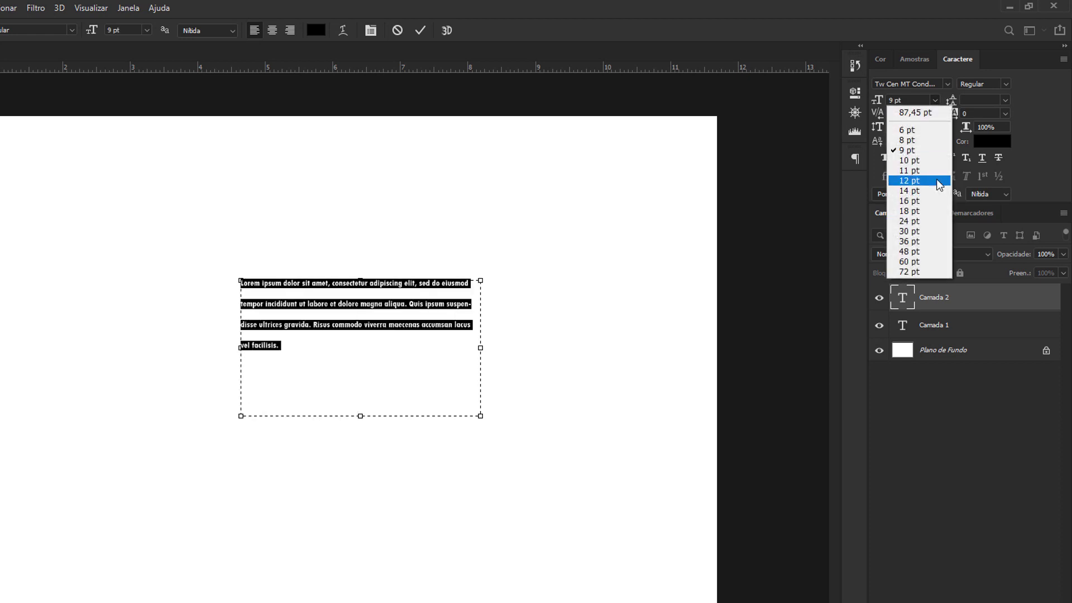
{"action": "left_click", "coordinate": [936, 180]}
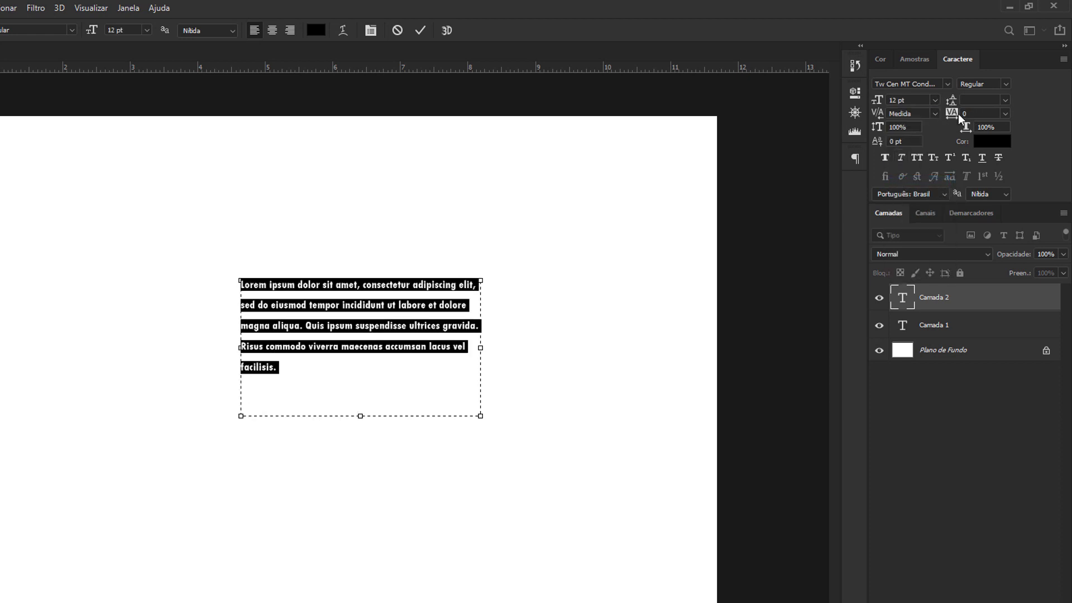
{"action": "left_click", "coordinate": [936, 97]}
{"action": "left_click", "coordinate": [920, 203]}
{"action": "left_click", "coordinate": [438, 390]}
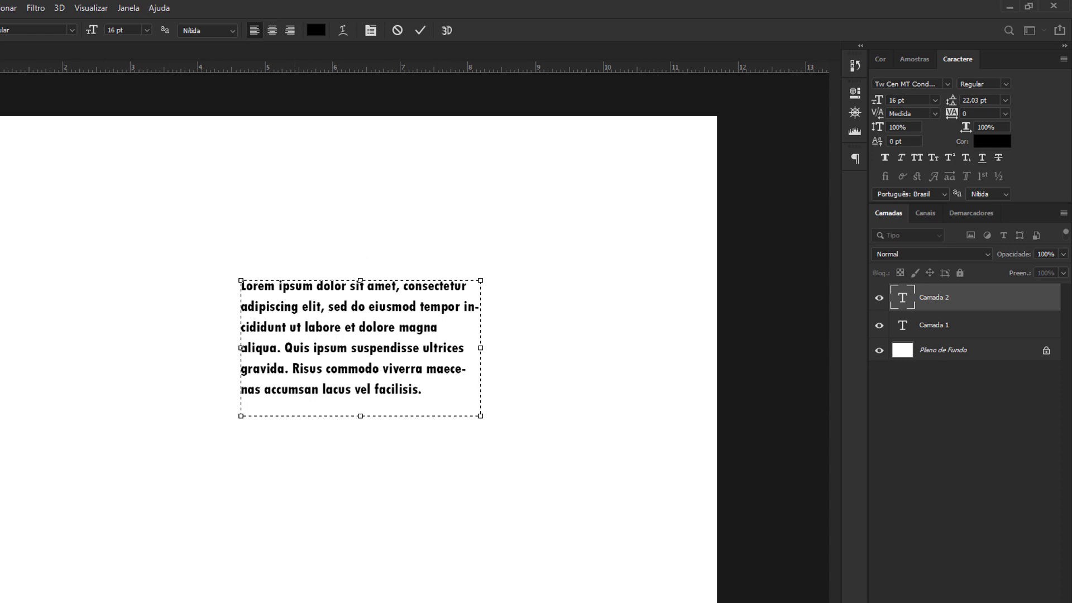
{"action": "left_click", "coordinate": [85, 222]}
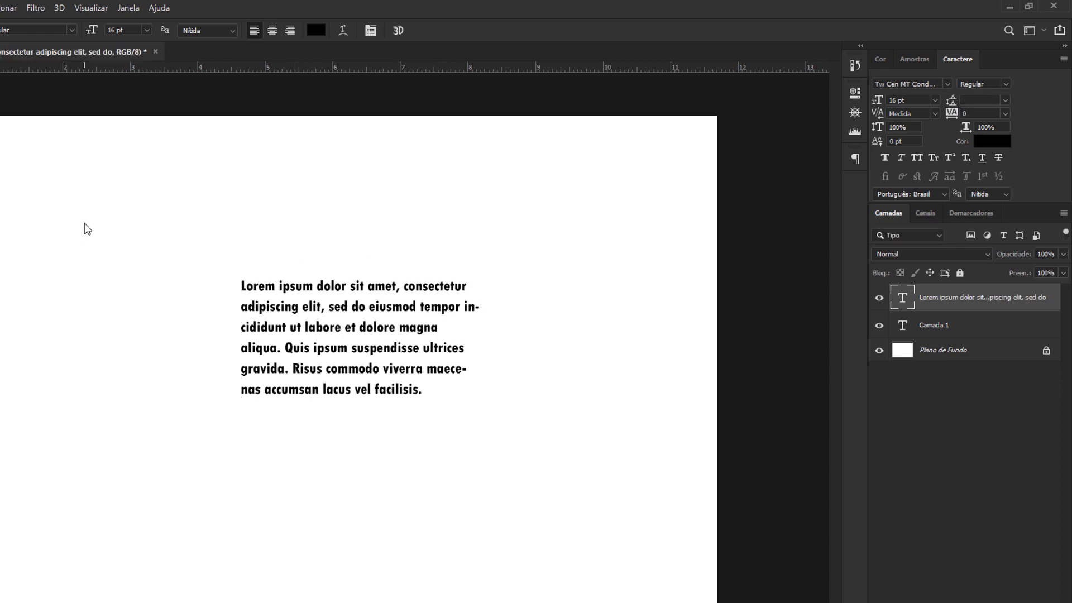
- Add a two-line point text, "skdjaskdjaskssskajfdlksjdlkjsadlkjaslkdjslakjdlskjd" and "sjkdhsjkhajshakjh", above the paragraph, commit it and delete its layer
{"action": "left_click", "coordinate": [266, 314]}
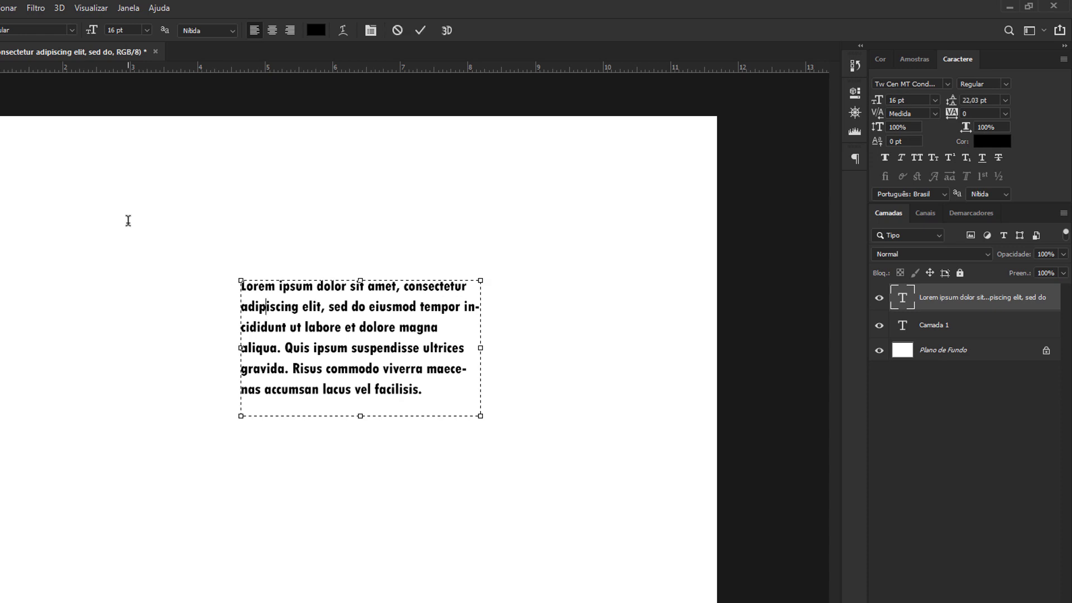
{"action": "left_click", "coordinate": [126, 216]}
{"action": "left_click", "coordinate": [127, 213]}
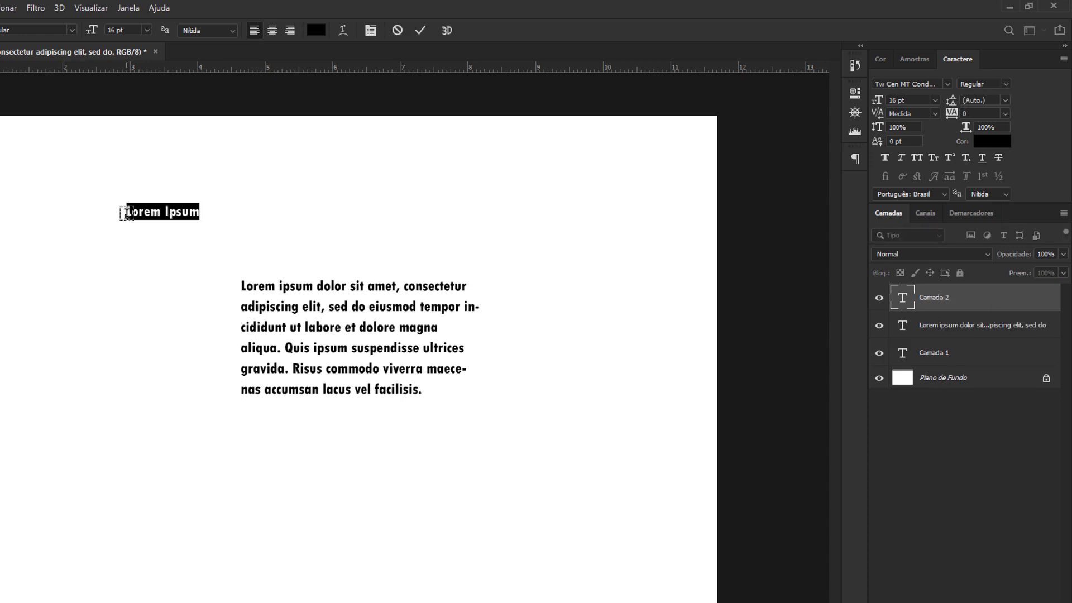
{"action": "type", "text": "skdjaskdjask"}
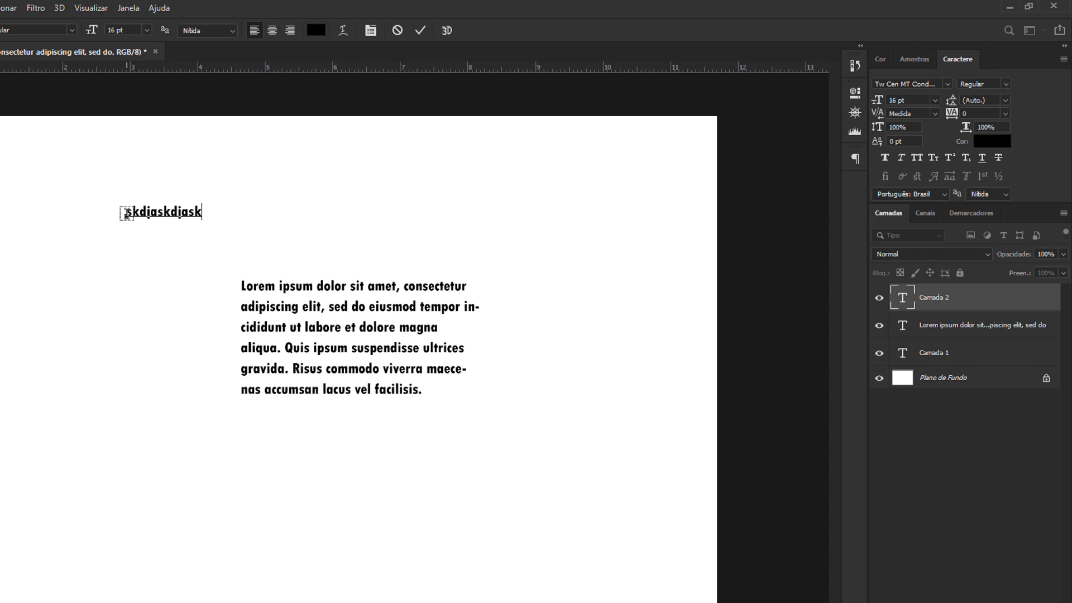
{"action": "type", "text": "ssskajfdlksjdlkjsa"}
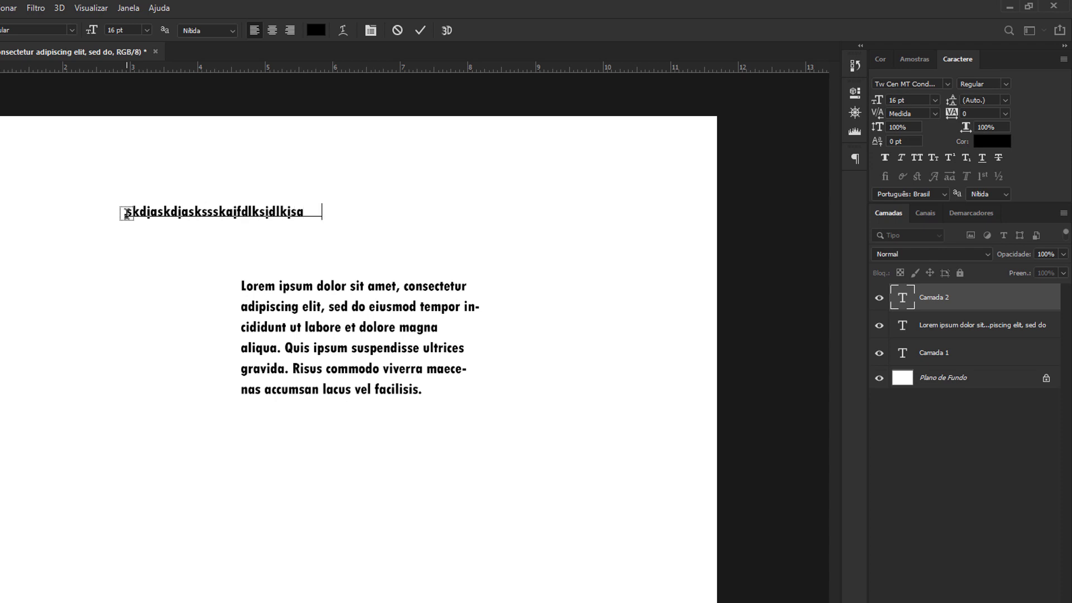
{"action": "type", "text": "dlkjaslkdjslakjdlskjd "}
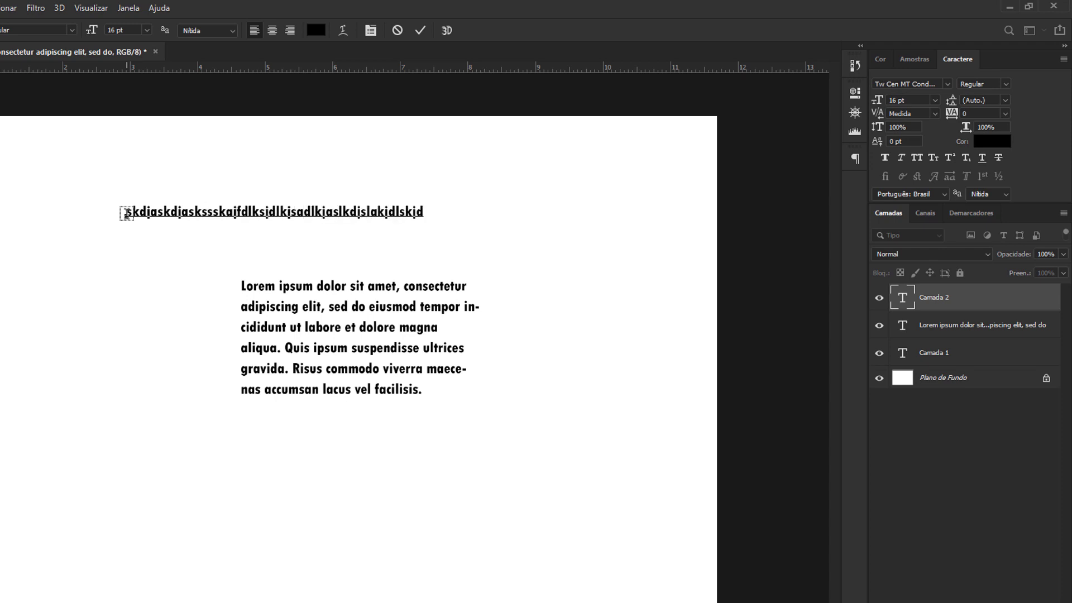
{"action": "type", "text": "sjkdhsjkhajshakjh"}
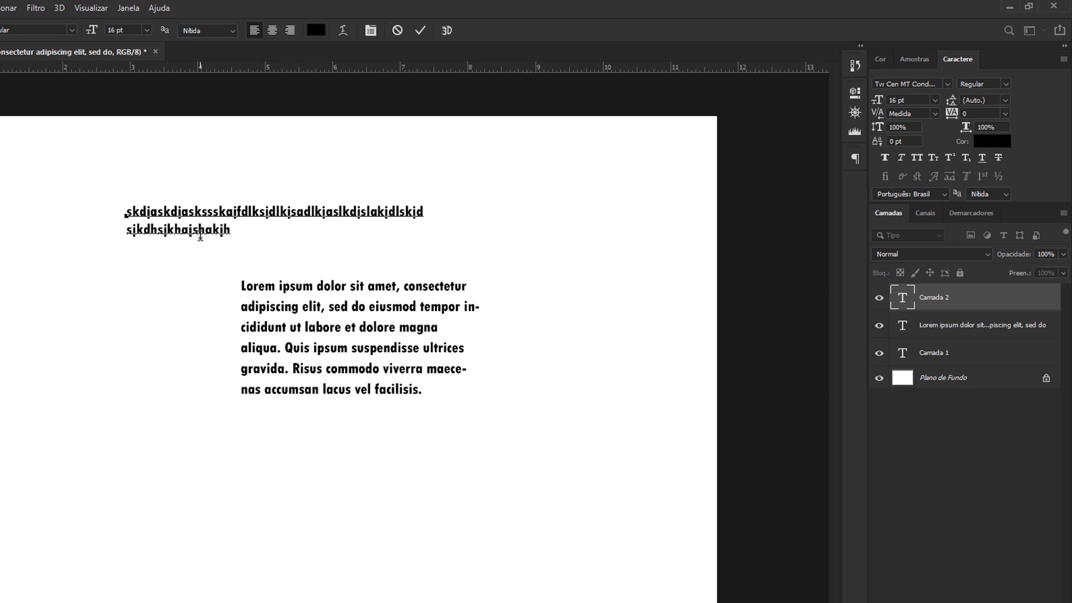
{"action": "key", "text": "ctrl+Return"}
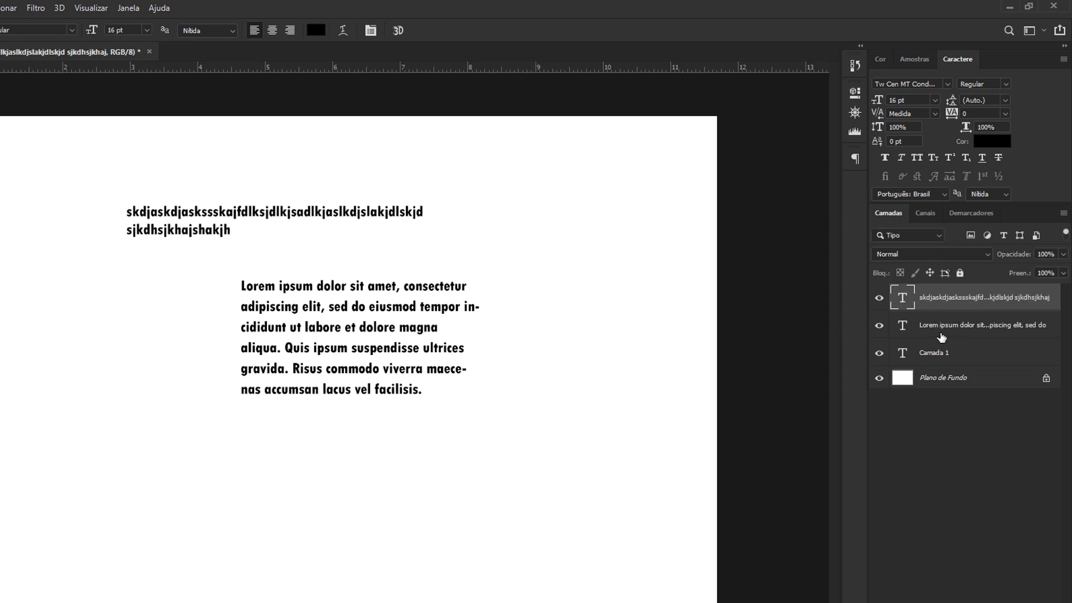
{"action": "key", "text": "Delete"}
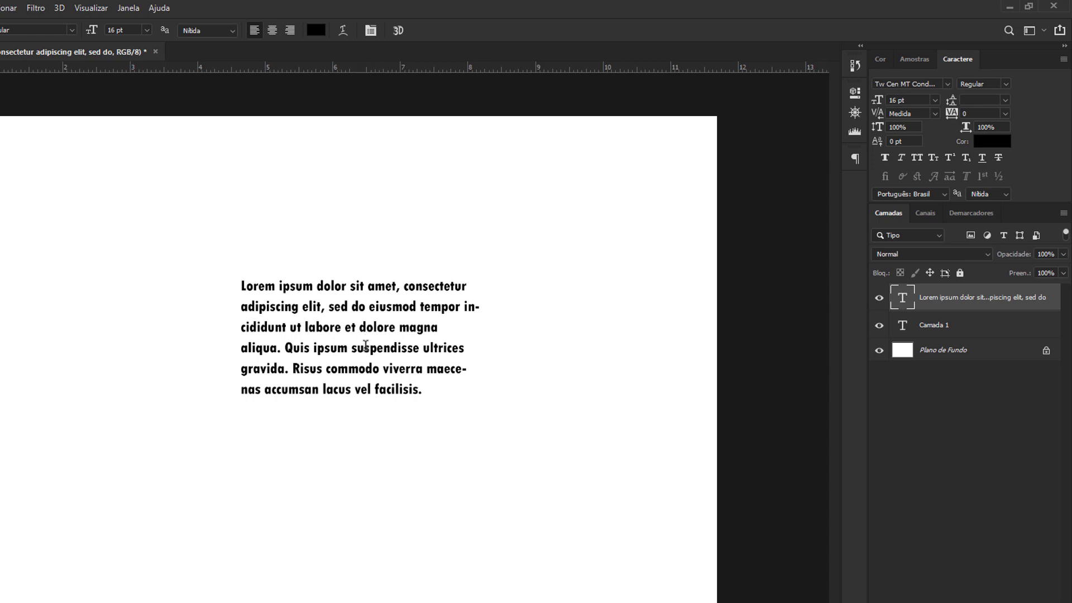
- Widen the Lorem ipsum paragraph box to about 5.4 by 1.9 inches
{"action": "left_click", "coordinate": [399, 348]}
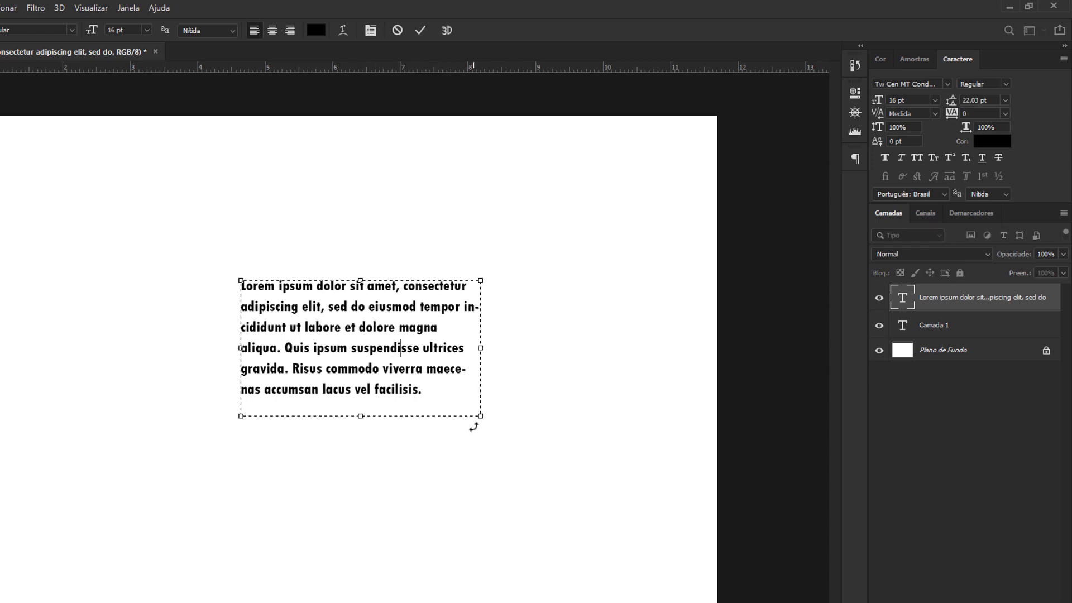
{"action": "left_click_drag", "start_coordinate": [479, 418], "coordinate": [608, 406]}
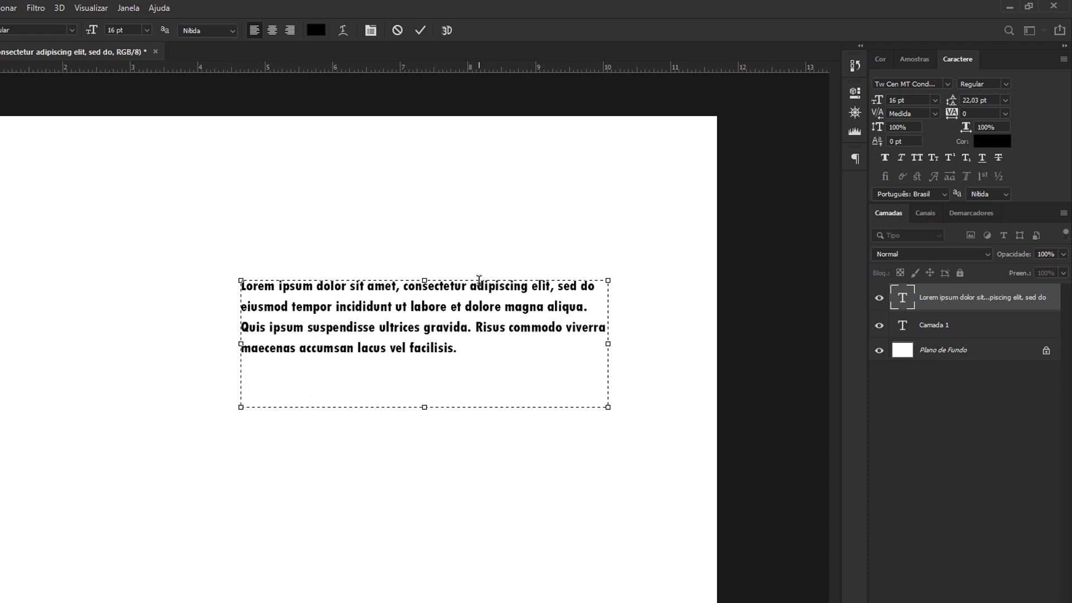
{"action": "left_click", "coordinate": [357, 327]}
- Move the paragraph box lower on the page and shrink it to about 1.9 by 1.1 inches
{"action": "left_click_drag", "start_coordinate": [500, 362], "coordinate": [244, 297]}
{"action": "left_click_drag", "start_coordinate": [83, 254], "coordinate": [381, 283]}
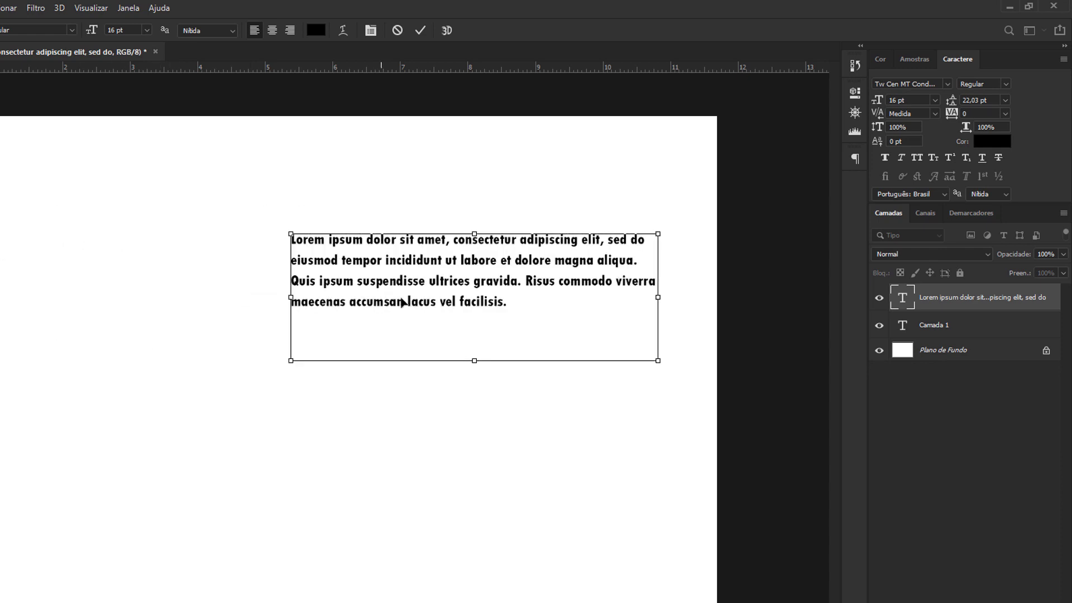
{"action": "left_click_drag", "start_coordinate": [556, 317], "coordinate": [550, 495]}
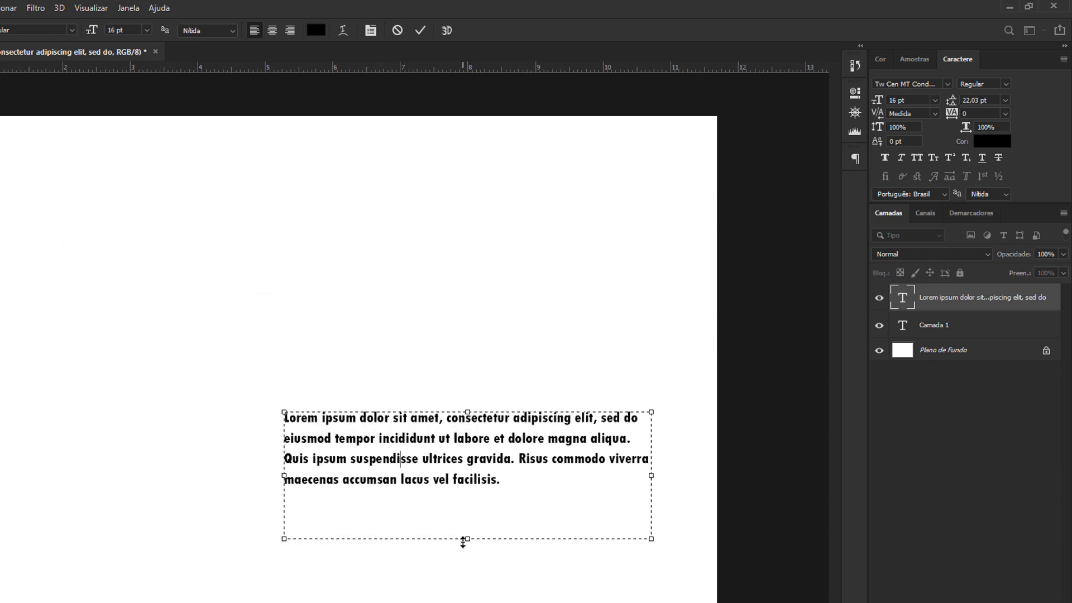
{"action": "left_click_drag", "start_coordinate": [467, 539], "coordinate": [474, 489]}
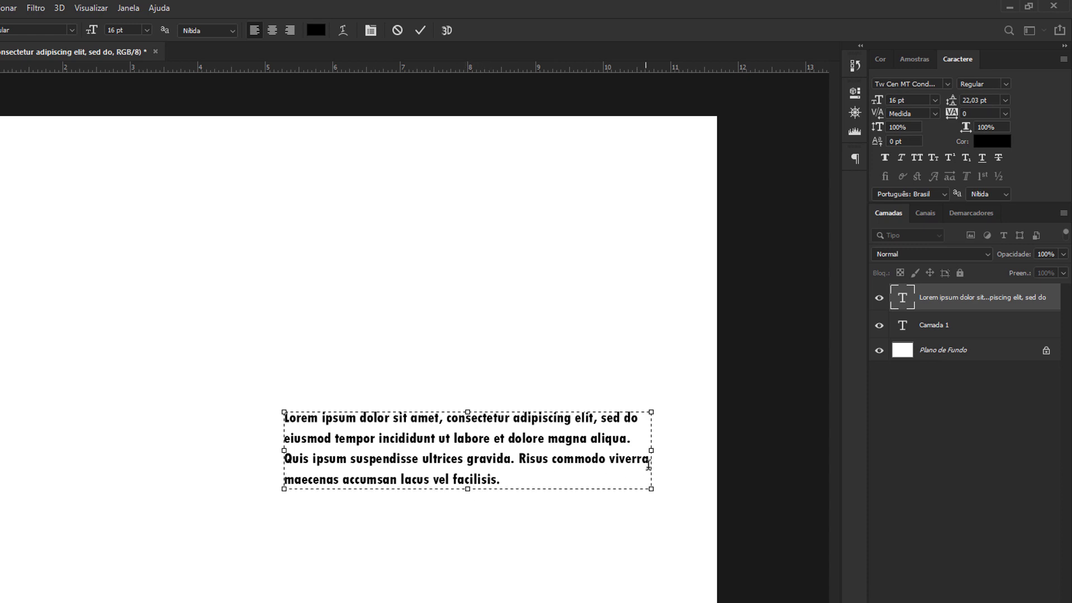
{"action": "left_click_drag", "start_coordinate": [651, 451], "coordinate": [413, 450]}
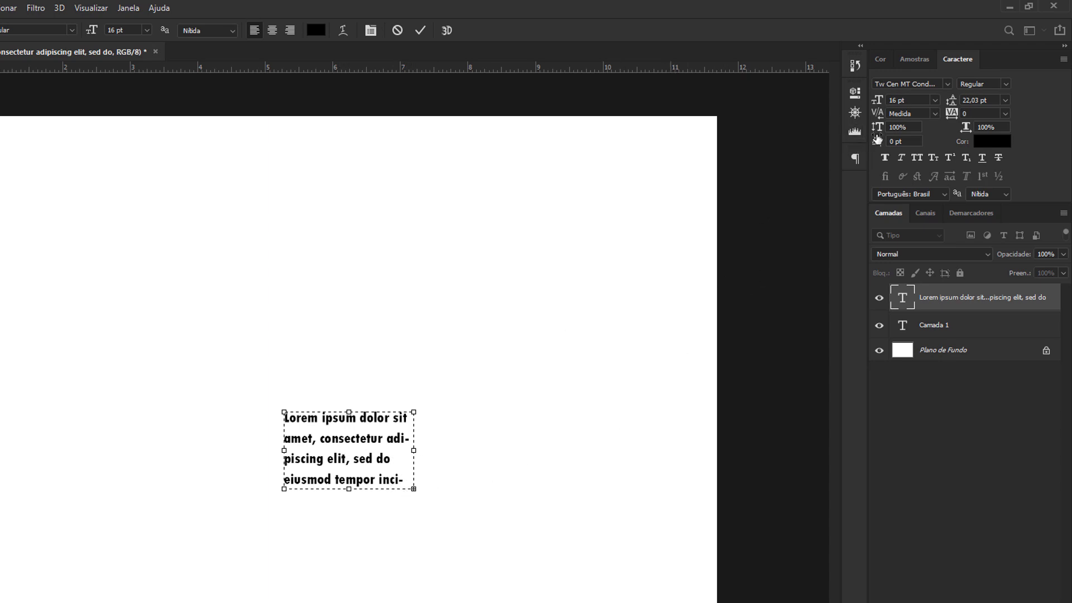
- Set all the paragraph text to 10 pt, commit it and delete its layer
{"action": "left_click", "coordinate": [354, 451]}
{"action": "key", "text": "ctrl+a"}
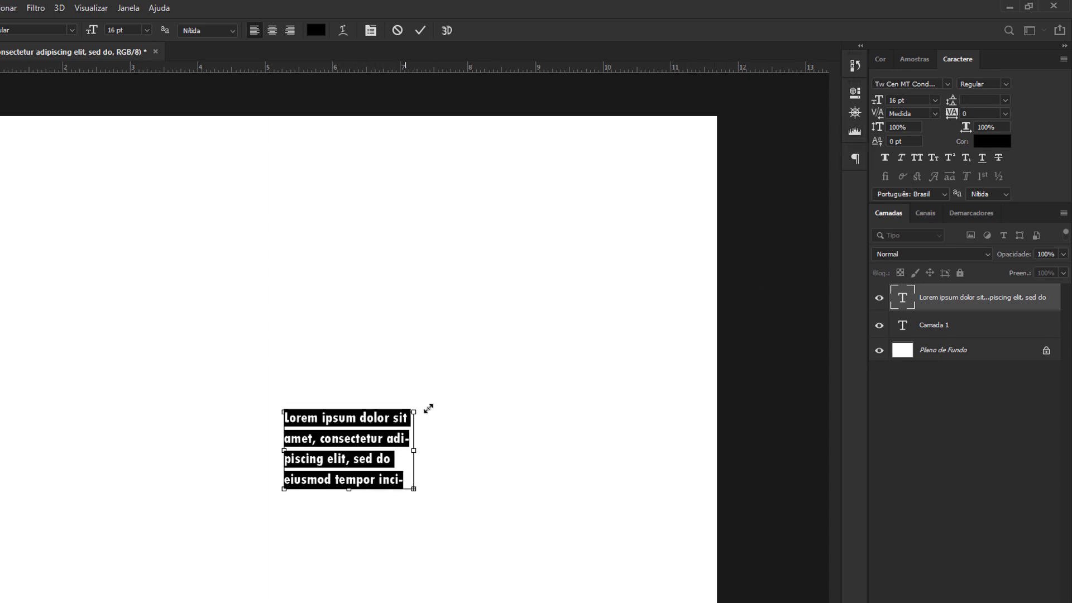
{"action": "left_click", "coordinate": [933, 98]}
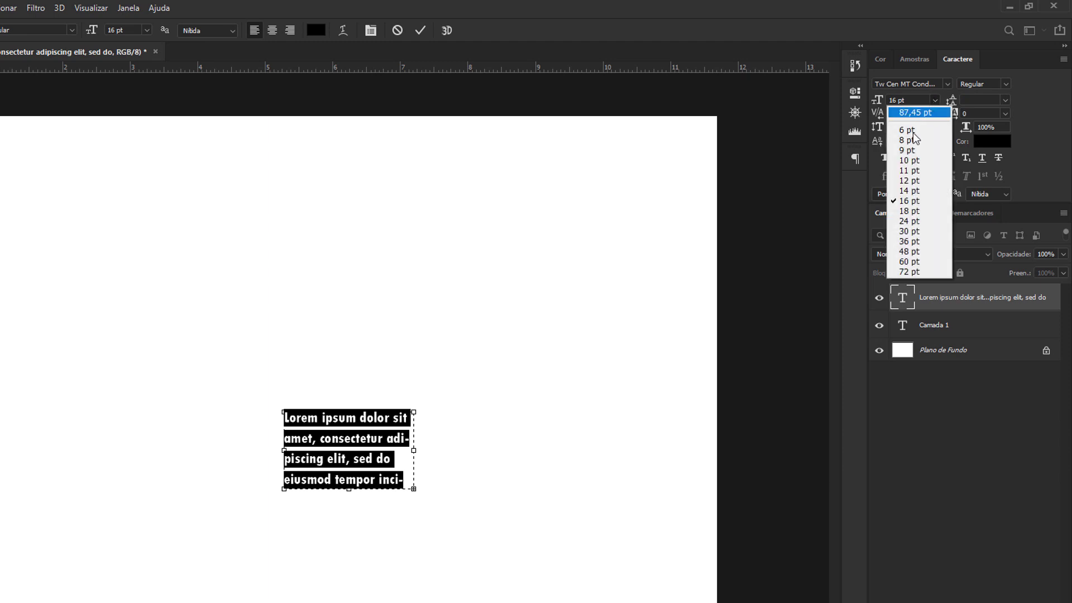
{"action": "left_click", "coordinate": [919, 158]}
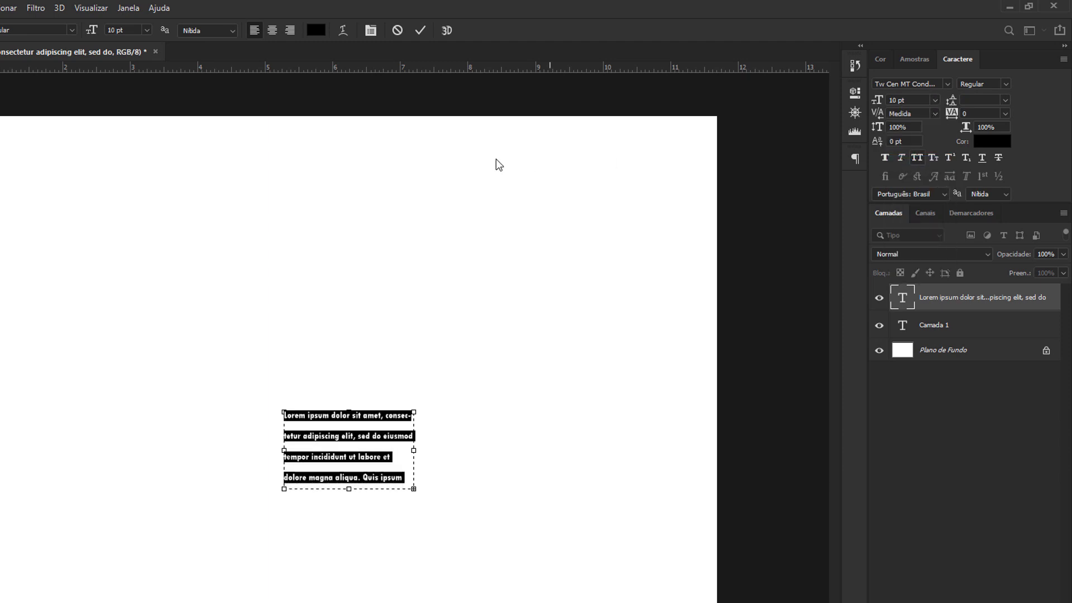
{"action": "key", "text": "ctrl+Return"}
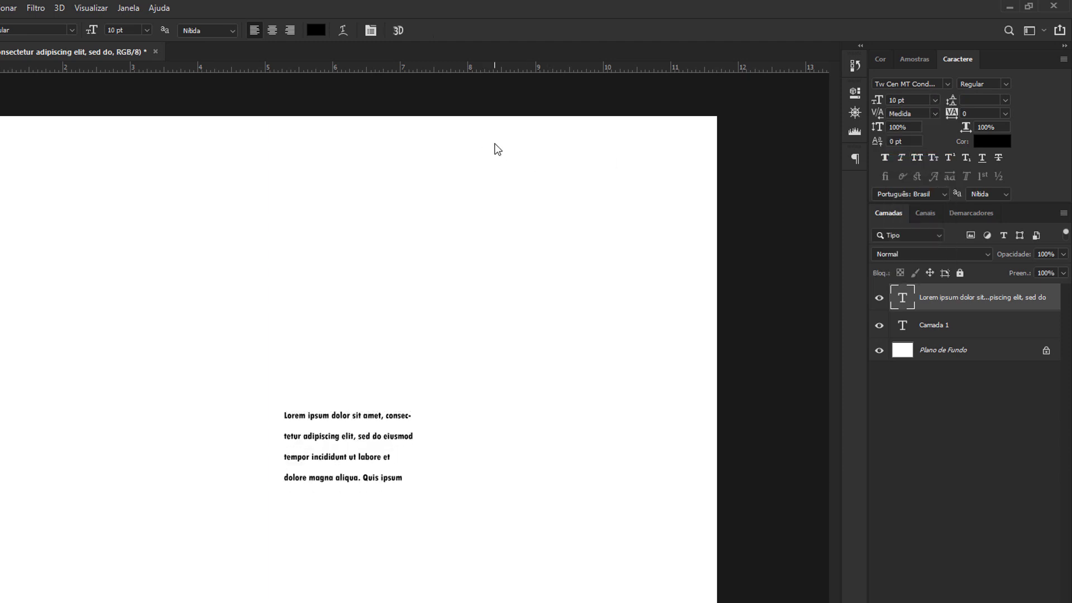
{"action": "key", "text": "Delete"}
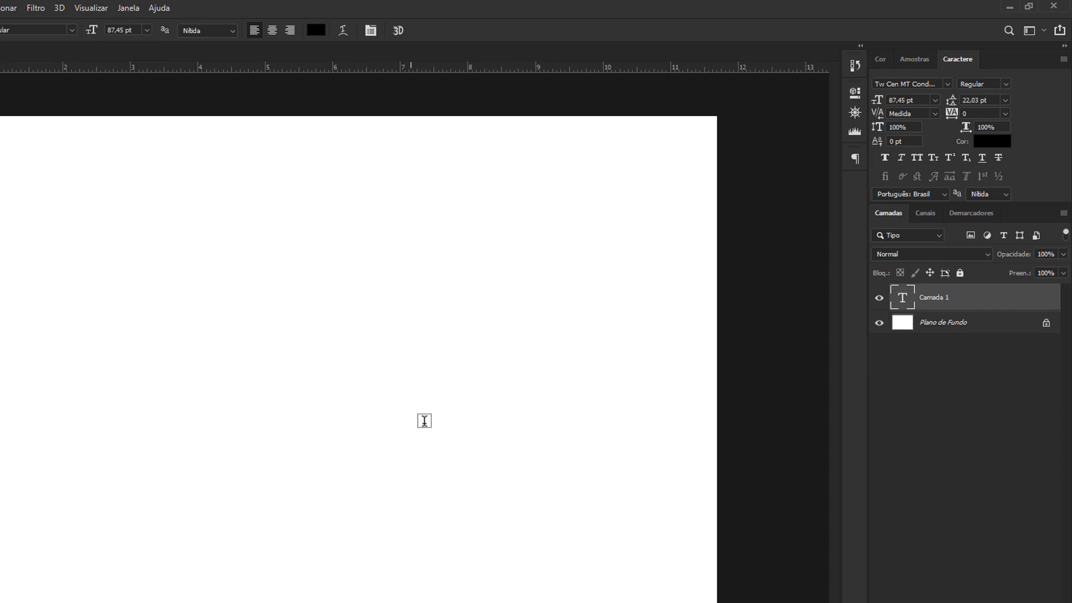
- Place a point text reading "Lorem Ipsum" in the upper part of the page and select all its characters
{"action": "left_click", "coordinate": [128, 280]}
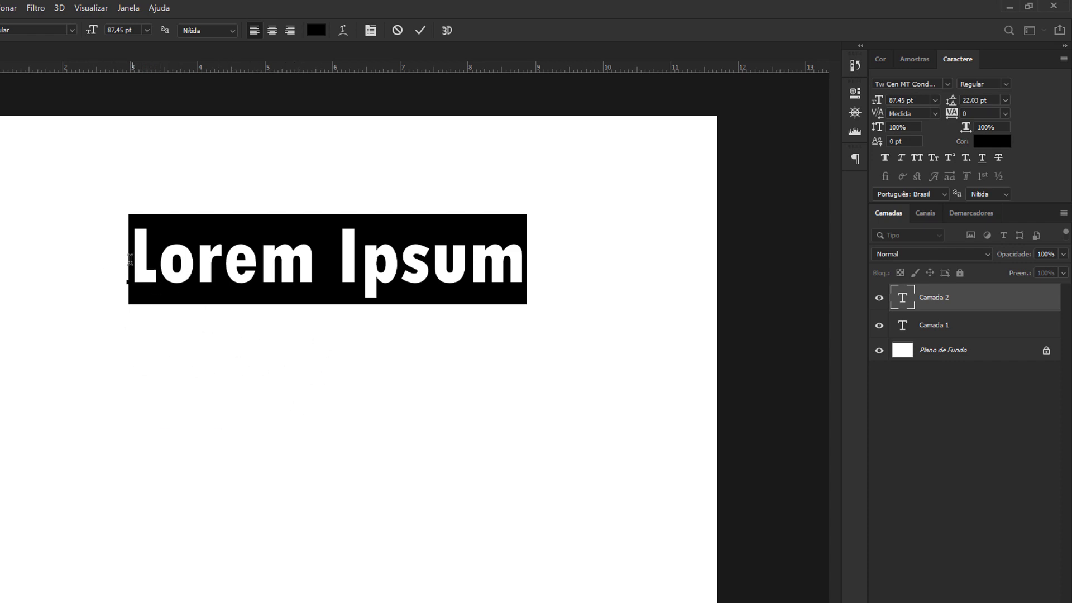
{"action": "left_click_drag", "start_coordinate": [127, 265], "coordinate": [534, 263]}
{"action": "left_click", "coordinate": [400, 262]}
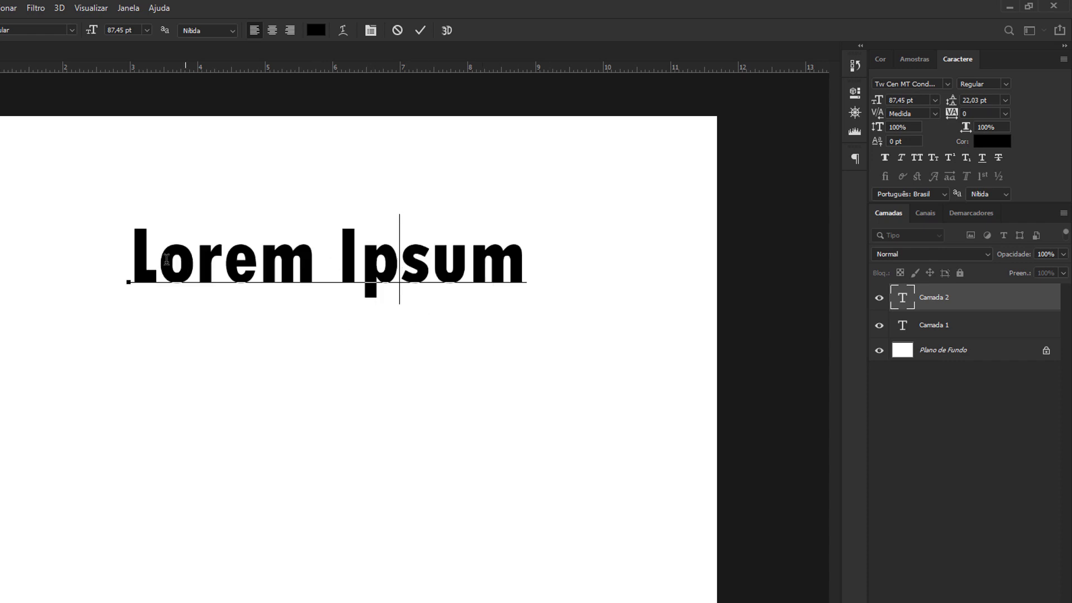
{"action": "left_click", "coordinate": [128, 257]}
{"action": "left_click_drag", "start_coordinate": [128, 257], "coordinate": [511, 263]}
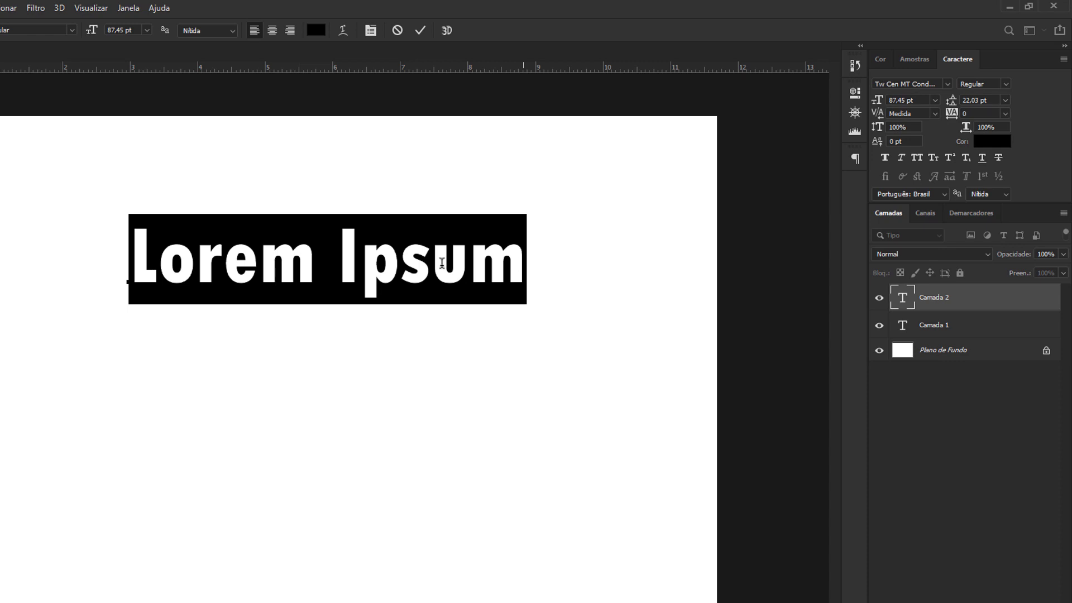
{"action": "left_click", "coordinate": [158, 264]}
{"action": "left_click_drag", "start_coordinate": [130, 261], "coordinate": [551, 259]}
- Undock the Character panel, place it over the page, and move the Lorem Ipsum text below it
{"action": "left_click_drag", "start_coordinate": [962, 60], "coordinate": [621, 144]}
{"action": "mouse_move", "coordinate": [604, 135]}
{"action": "left_mouse_down"}
{"action": "mouse_move", "coordinate": [625, 114]}
{"action": "mouse_move", "coordinate": [601, 117]}
{"action": "left_mouse_up"}
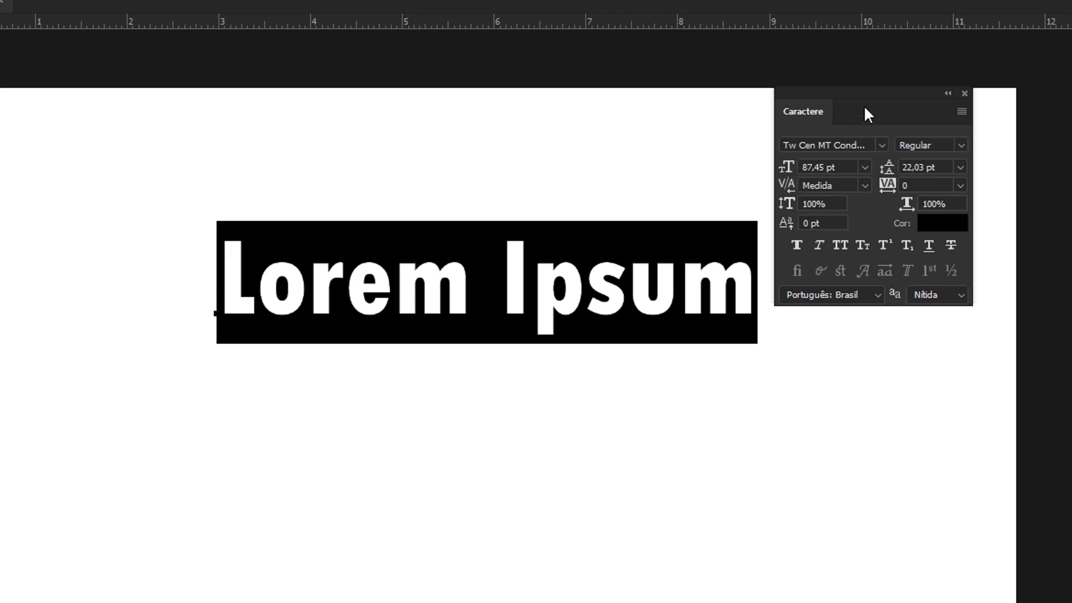
{"action": "left_click_drag", "start_coordinate": [864, 108], "coordinate": [506, 129]}
{"action": "left_click_drag", "start_coordinate": [341, 344], "coordinate": [348, 475]}
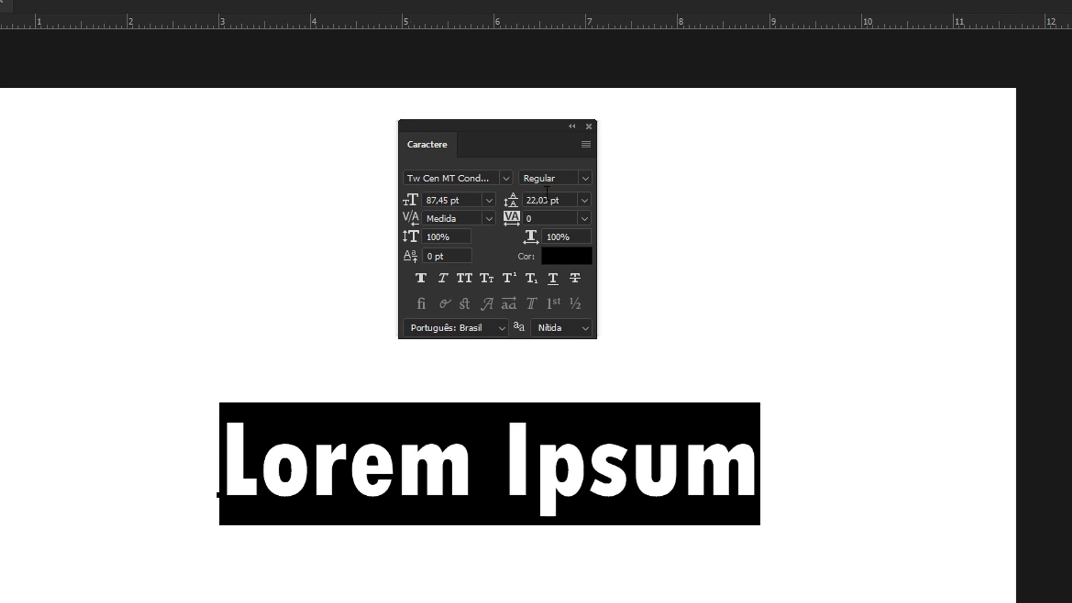
- Examine the font list with its favourites and Typekit filters, and the styles available for the current font
{"action": "left_click", "coordinate": [507, 178]}
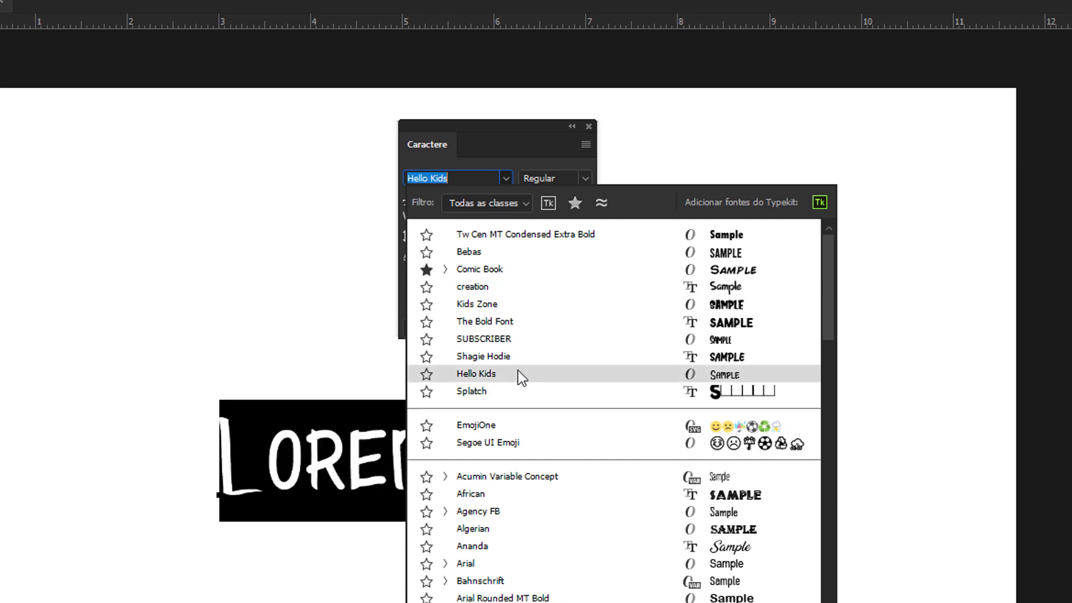
{"action": "left_click", "coordinate": [577, 205]}
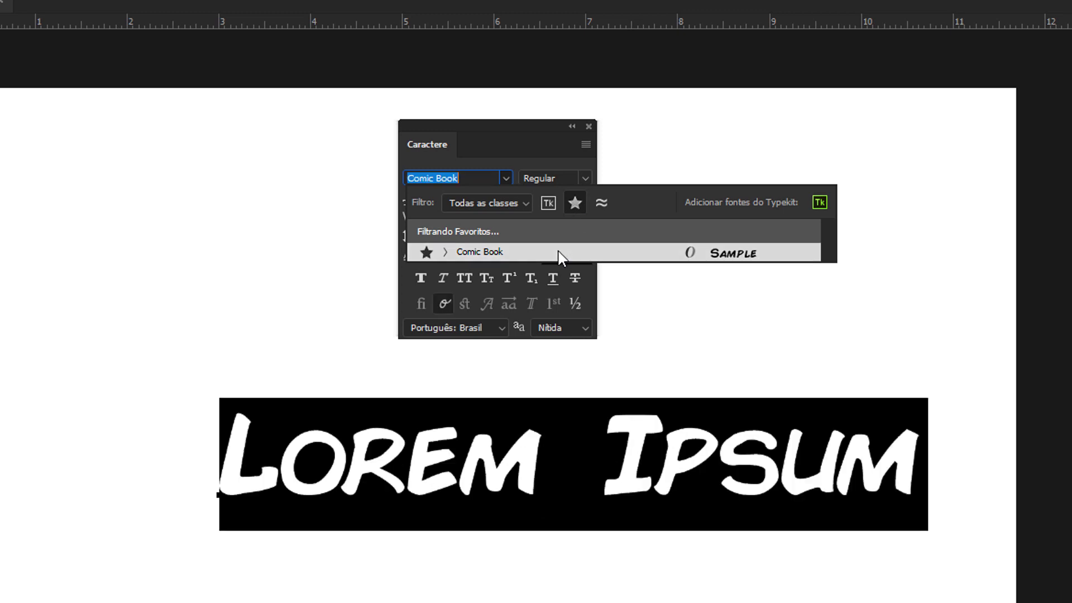
{"action": "left_click", "coordinate": [545, 205]}
{"action": "left_click", "coordinate": [575, 203]}
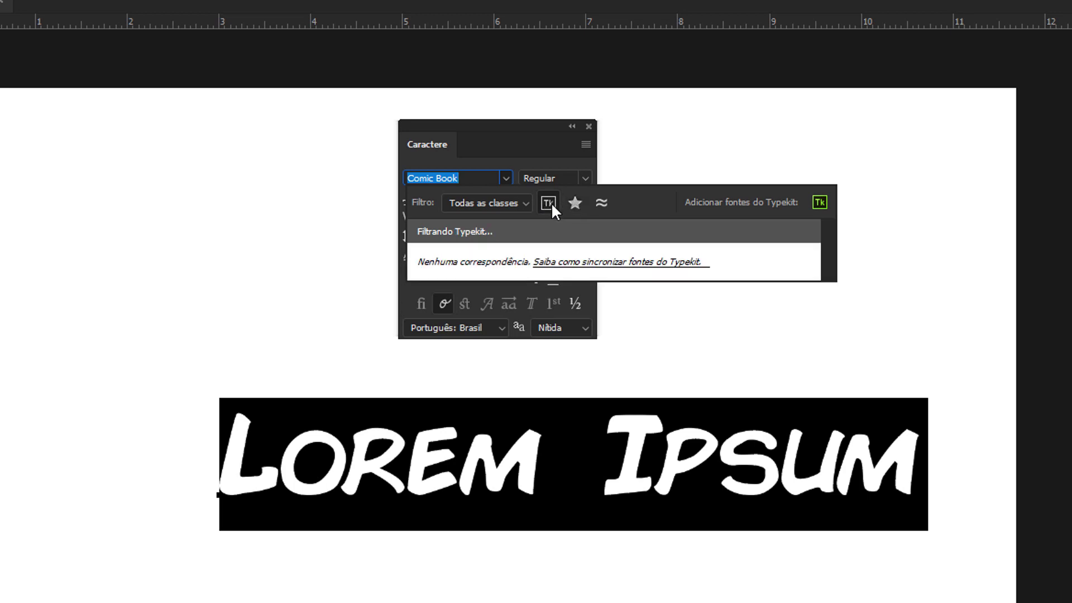
{"action": "left_click", "coordinate": [550, 203]}
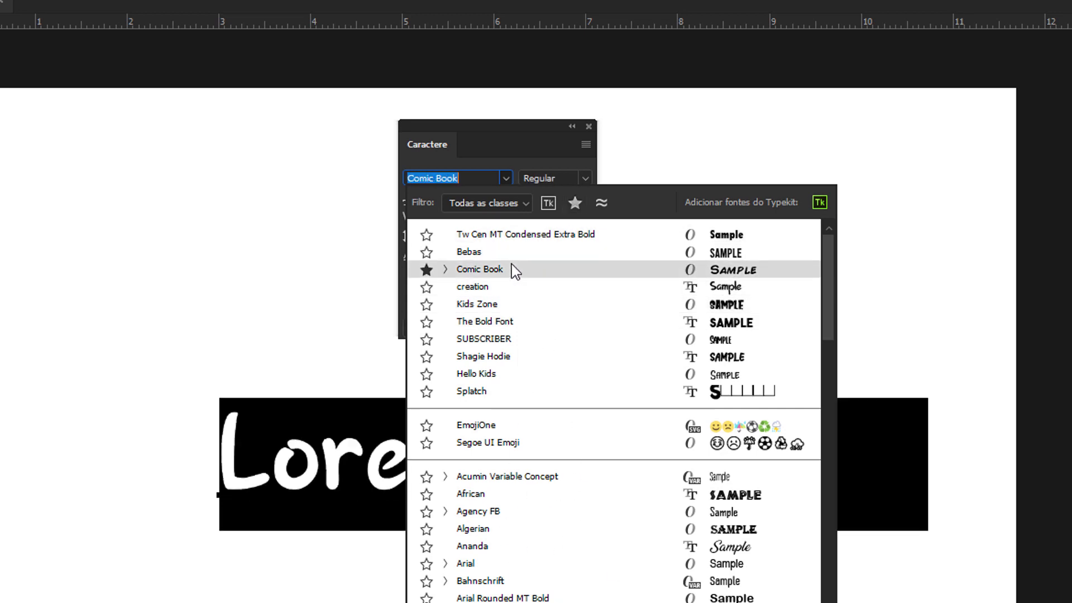
{"action": "left_click", "coordinate": [575, 211]}
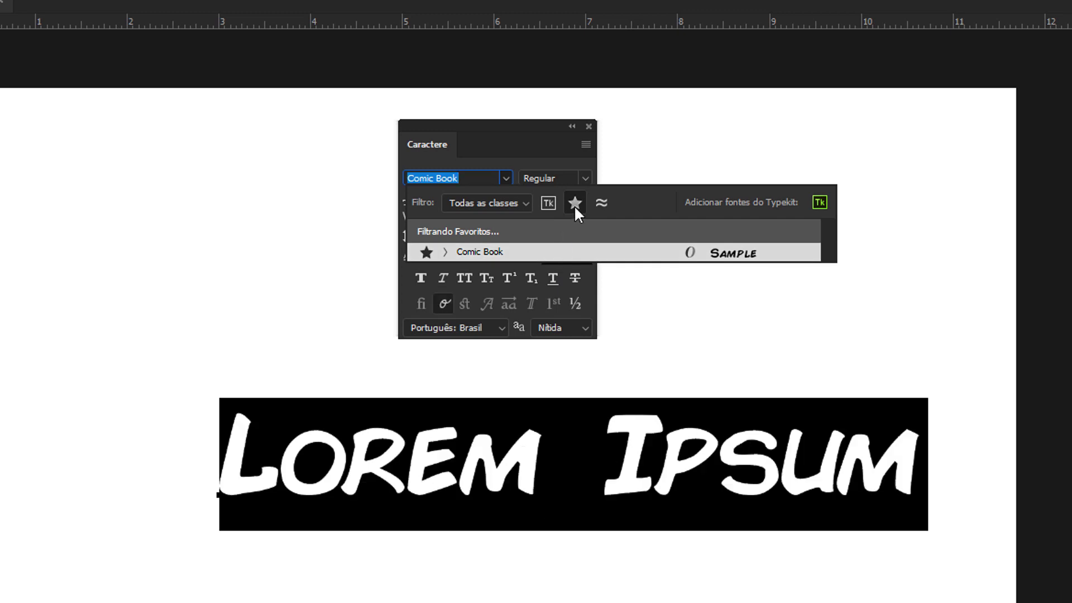
{"action": "left_click", "coordinate": [574, 205]}
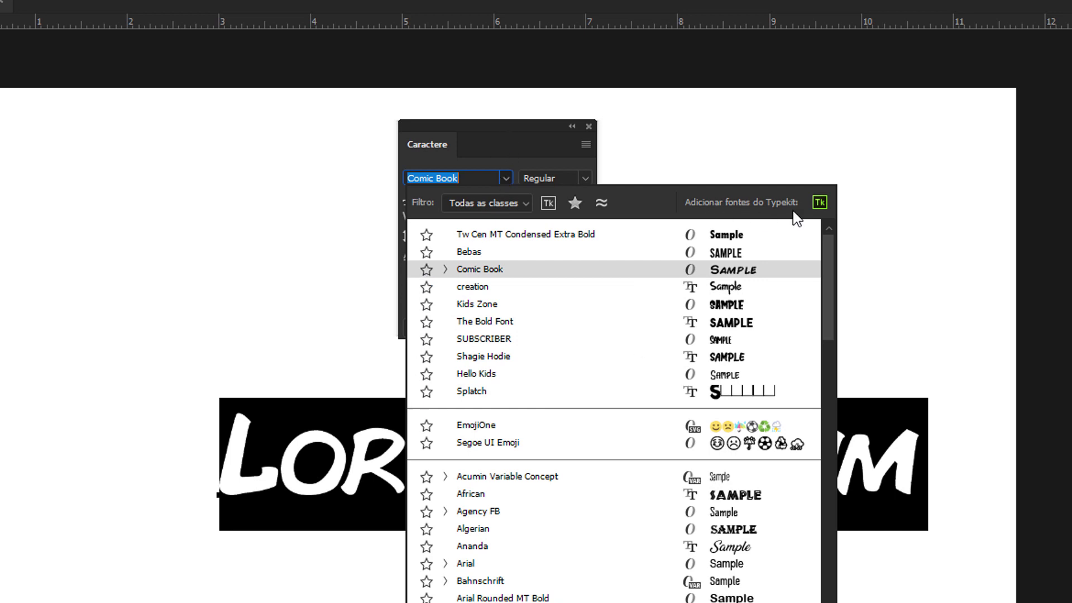
{"action": "left_click", "coordinate": [505, 177]}
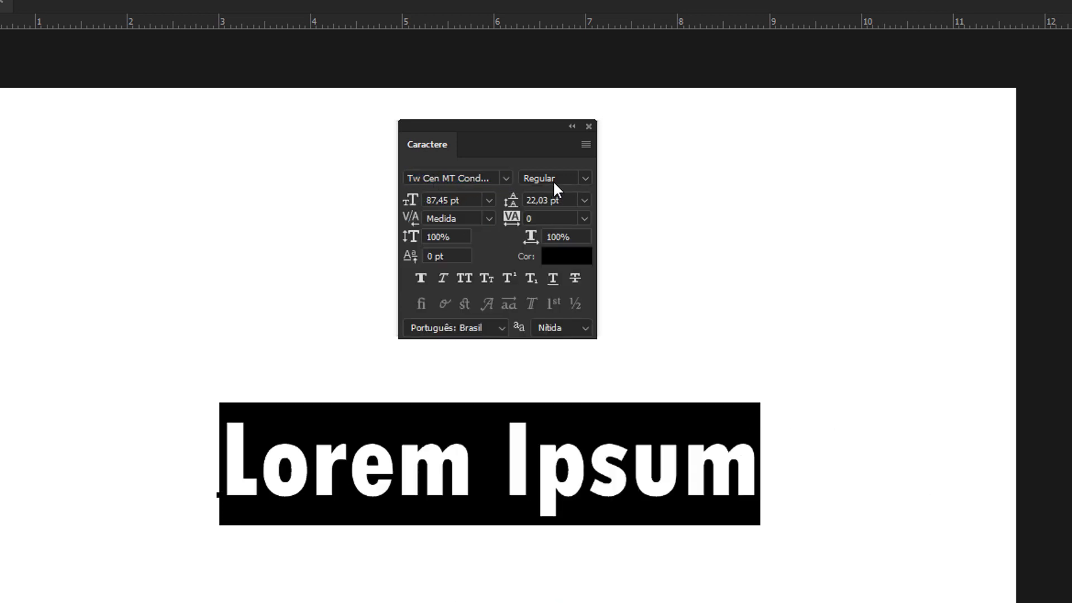
{"action": "left_click", "coordinate": [584, 178]}
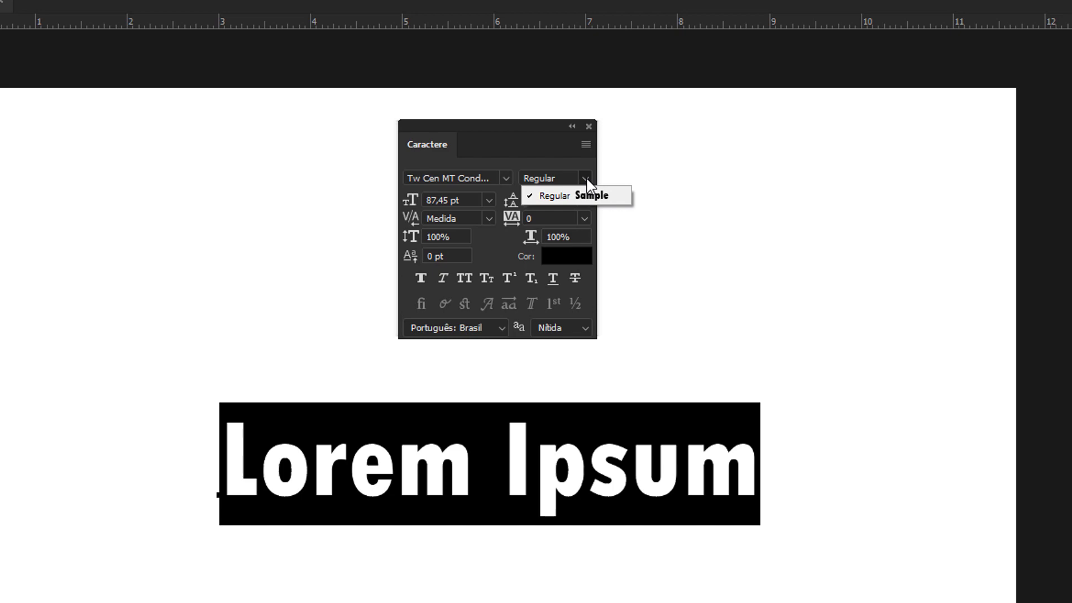
{"action": "left_click", "coordinate": [585, 178]}
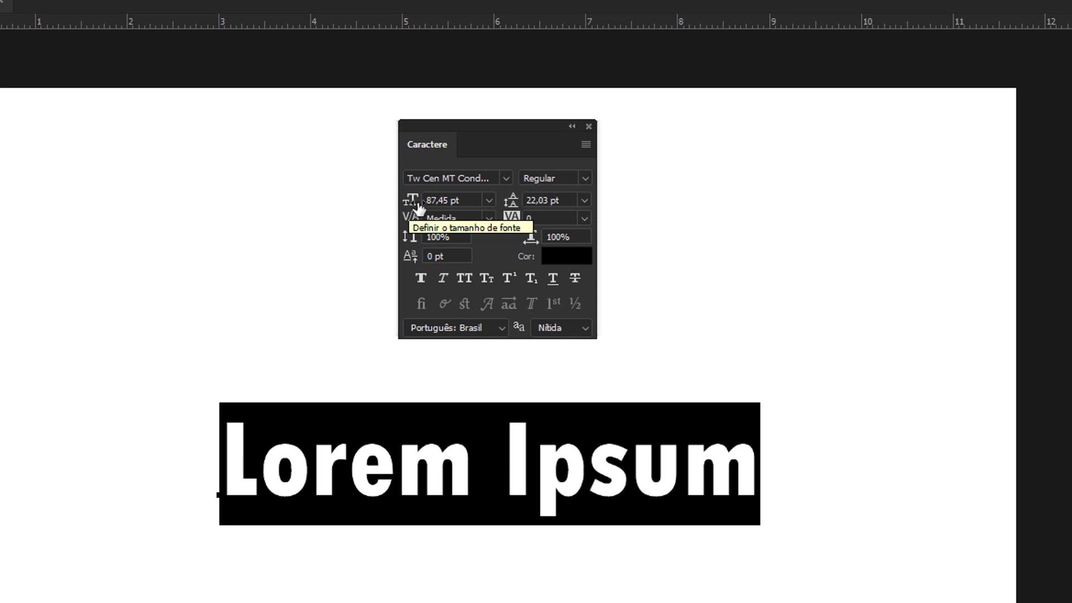
- Try the preset font sizes 72 pt and 11 pt on the Lorem Ipsum text, ending on 72 pt
{"action": "left_click", "coordinate": [489, 201]}
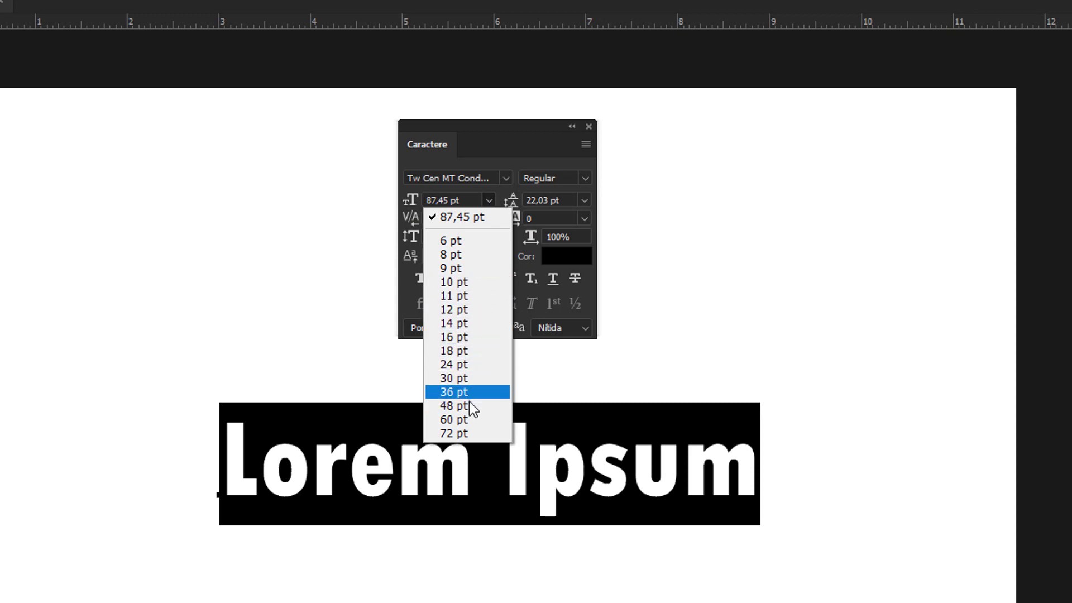
{"action": "left_click", "coordinate": [474, 433]}
{"action": "left_click", "coordinate": [486, 199]}
{"action": "left_click", "coordinate": [471, 294]}
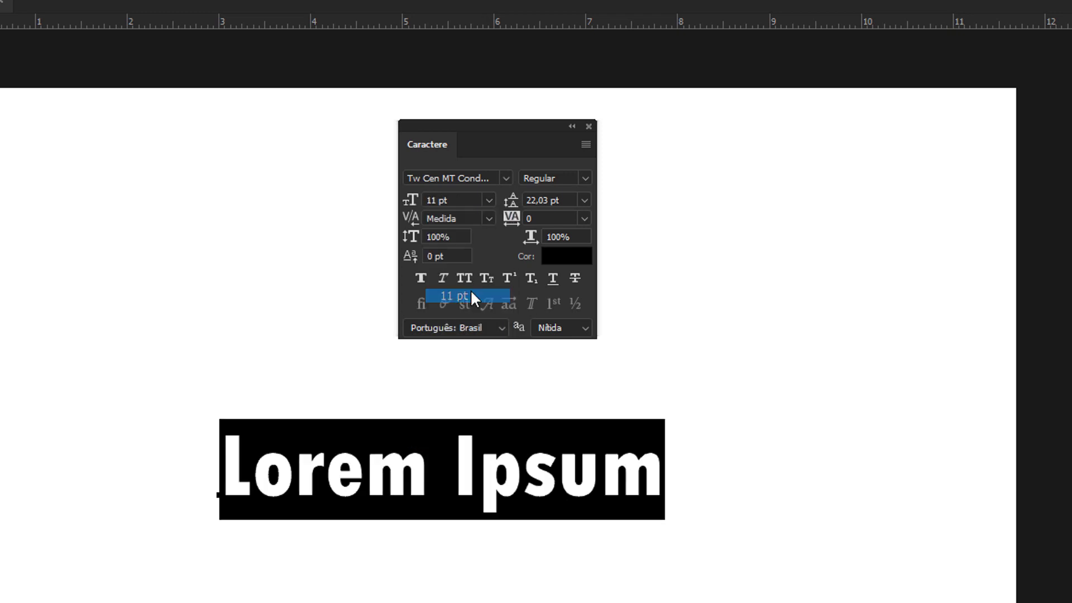
{"action": "left_click", "coordinate": [490, 203]}
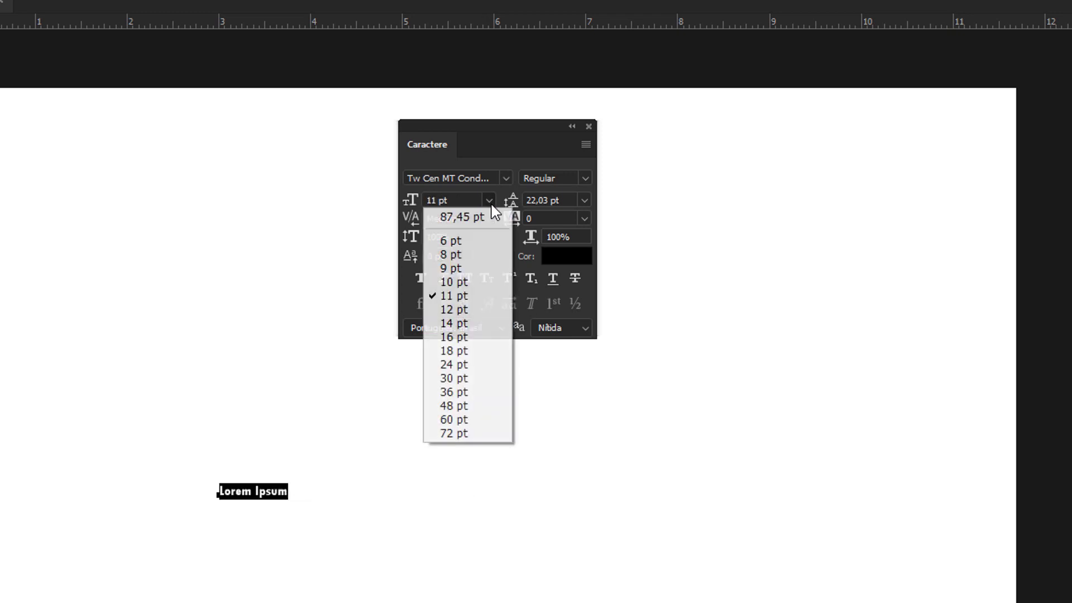
{"action": "left_click", "coordinate": [484, 435]}
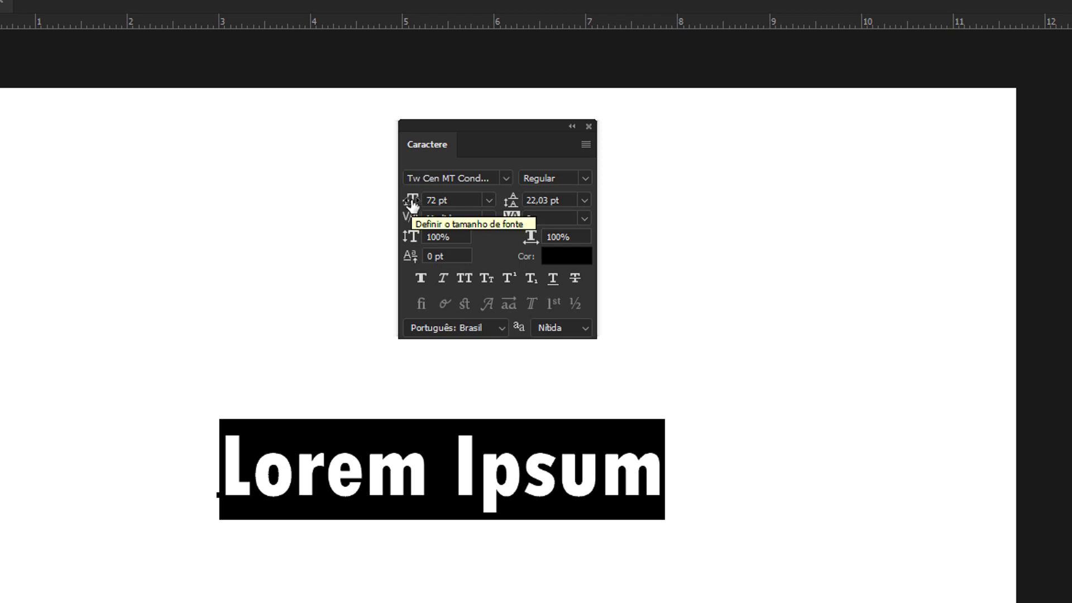
- Set the font size of the selected Lorem Ipsum text to 80 pt
{"action": "mouse_move", "coordinate": [412, 206]}
{"action": "left_mouse_down"}
{"action": "mouse_move", "coordinate": [470, 207]}
{"action": "mouse_move", "coordinate": [412, 220]}
{"action": "mouse_move", "coordinate": [423, 216]}
{"action": "mouse_move", "coordinate": [414, 205]}
{"action": "mouse_move", "coordinate": [473, 202]}
{"action": "mouse_move", "coordinate": [428, 200]}
{"action": "left_mouse_up"}
{"action": "left_click", "coordinate": [447, 201]}
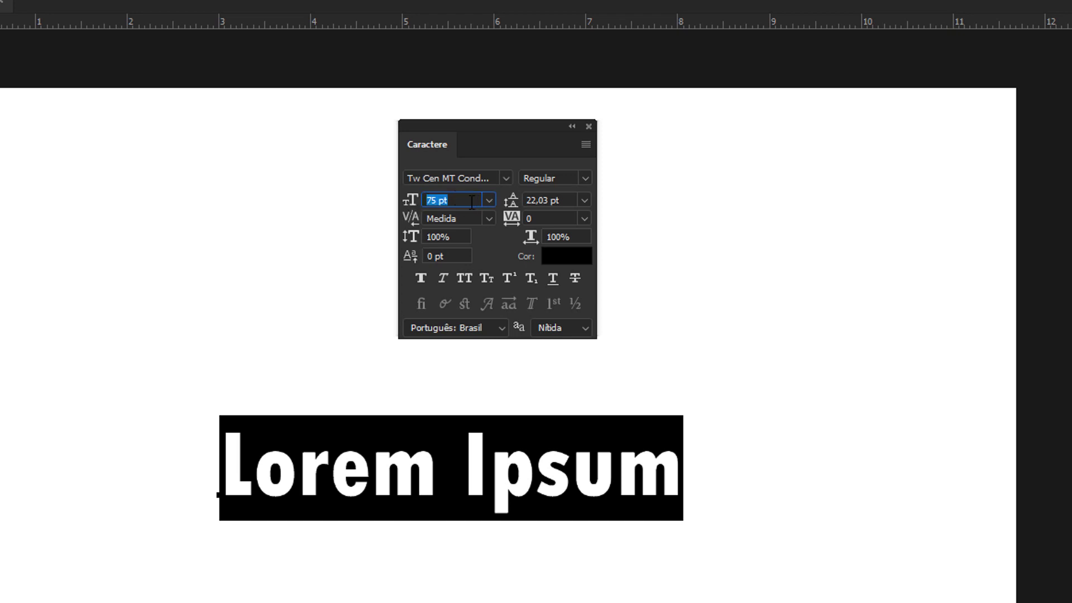
{"action": "type", "text": "80"}
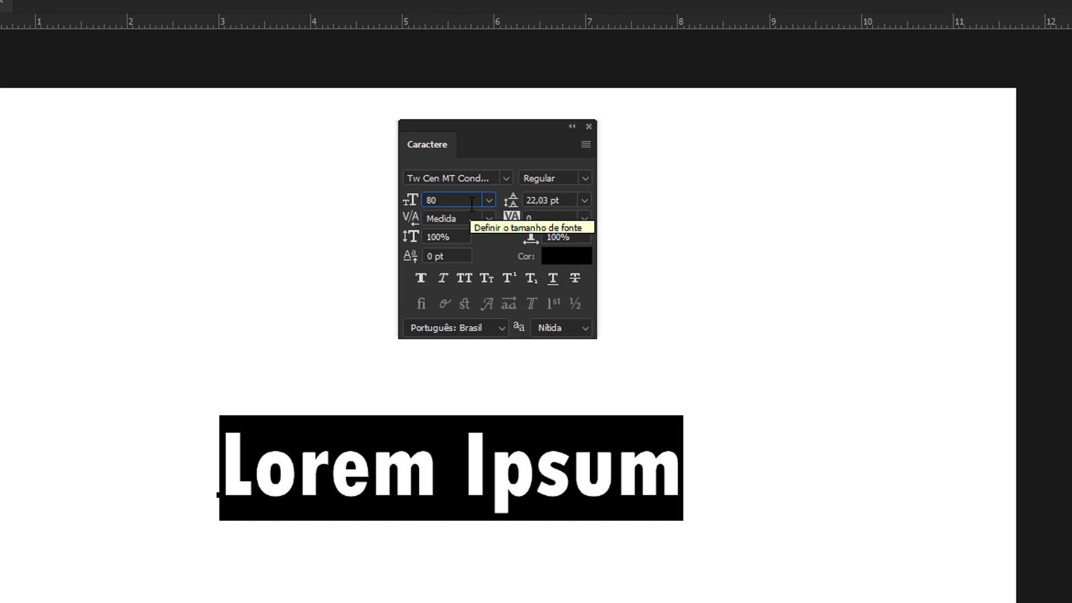
{"action": "key", "text": "Return"}
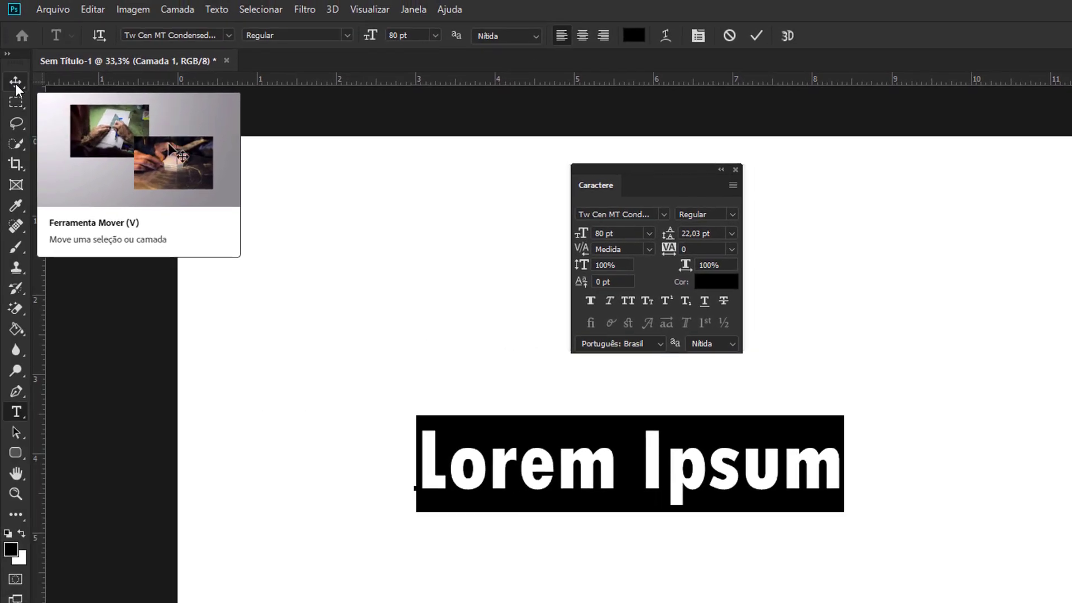
- Scale the Lorem Ipsum text up proportionally to about 119% with the Move tool's transform controls, reaching about 95.1 pt
{"action": "left_click", "coordinate": [15, 82]}
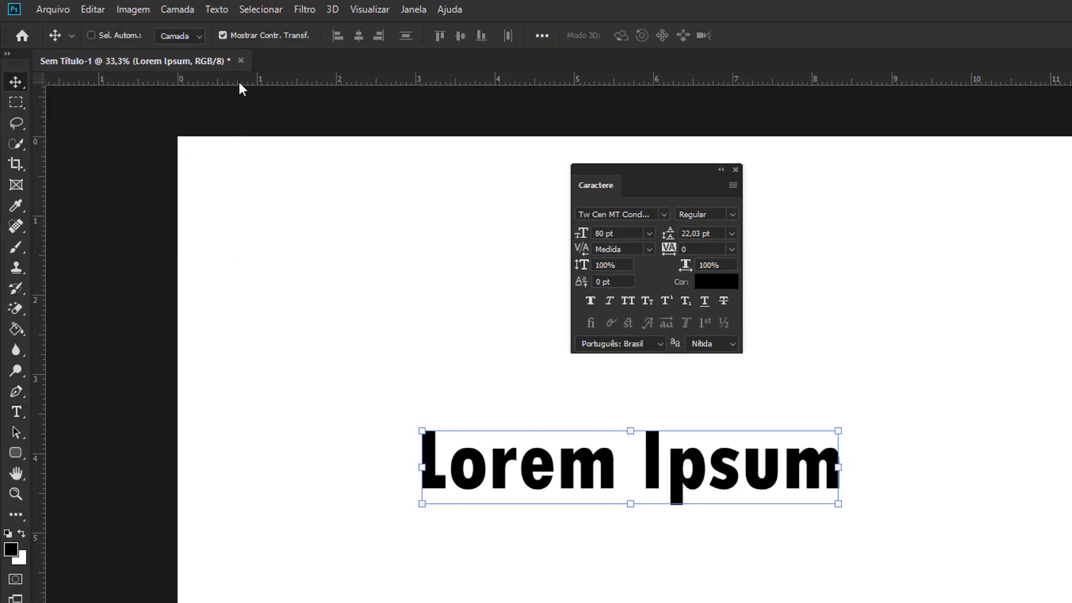
{"action": "left_click", "coordinate": [222, 36]}
{"action": "left_click", "coordinate": [222, 36]}
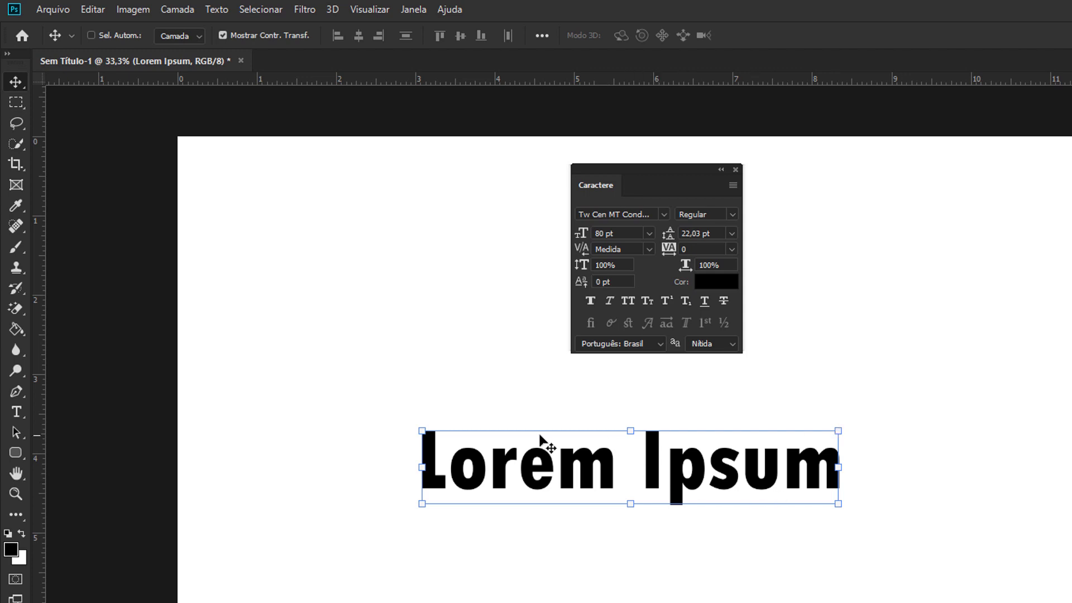
{"action": "left_click_drag", "start_coordinate": [837, 432], "coordinate": [967, 363]}
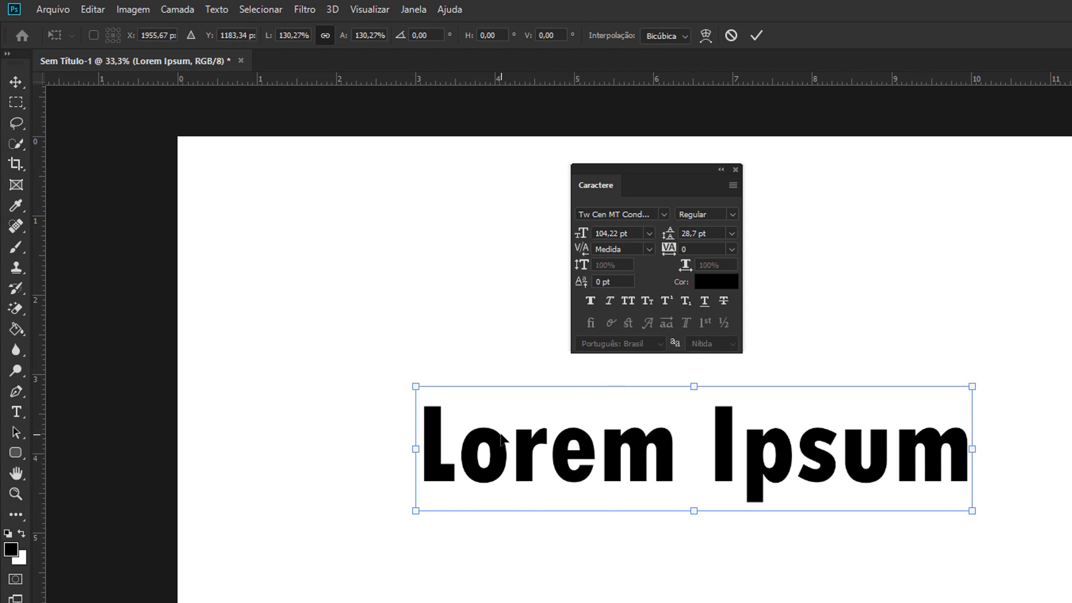
{"action": "left_click_drag", "start_coordinate": [968, 387], "coordinate": [924, 373]}
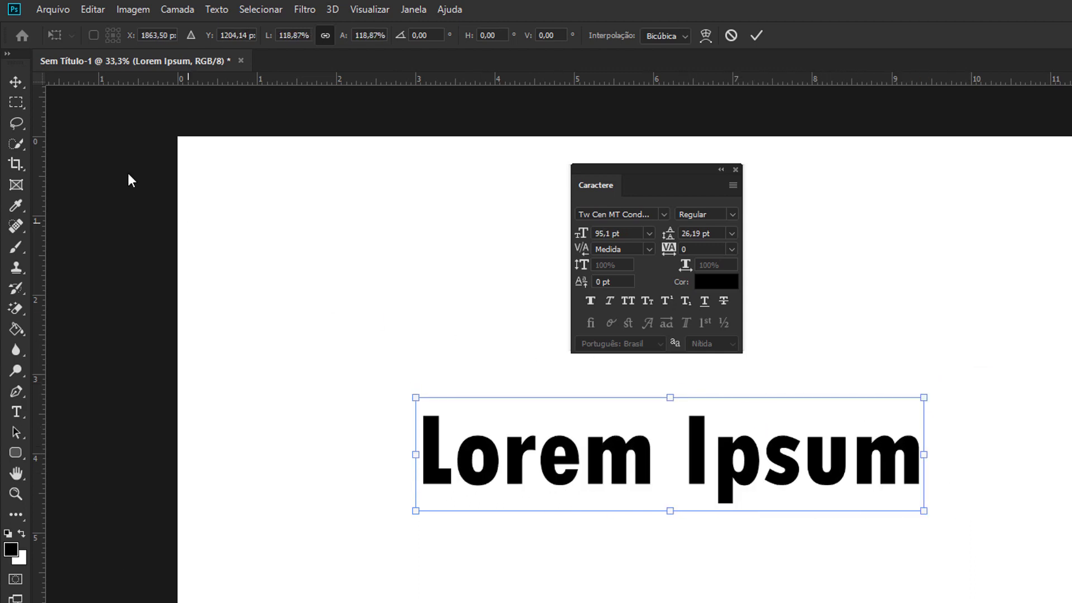
- Split the Lorem Ipsum text into two lines by replacing the space between the words with a line break
{"action": "left_click", "coordinate": [18, 412]}
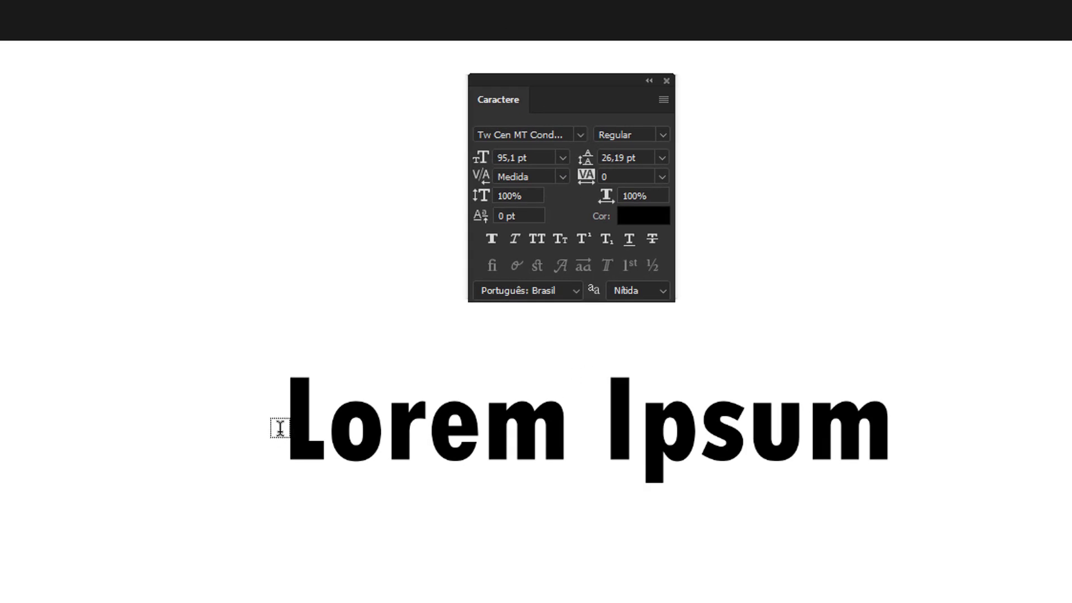
{"action": "left_click", "coordinate": [595, 399]}
{"action": "key", "text": "Left"}
{"action": "key", "text": "Delete"}
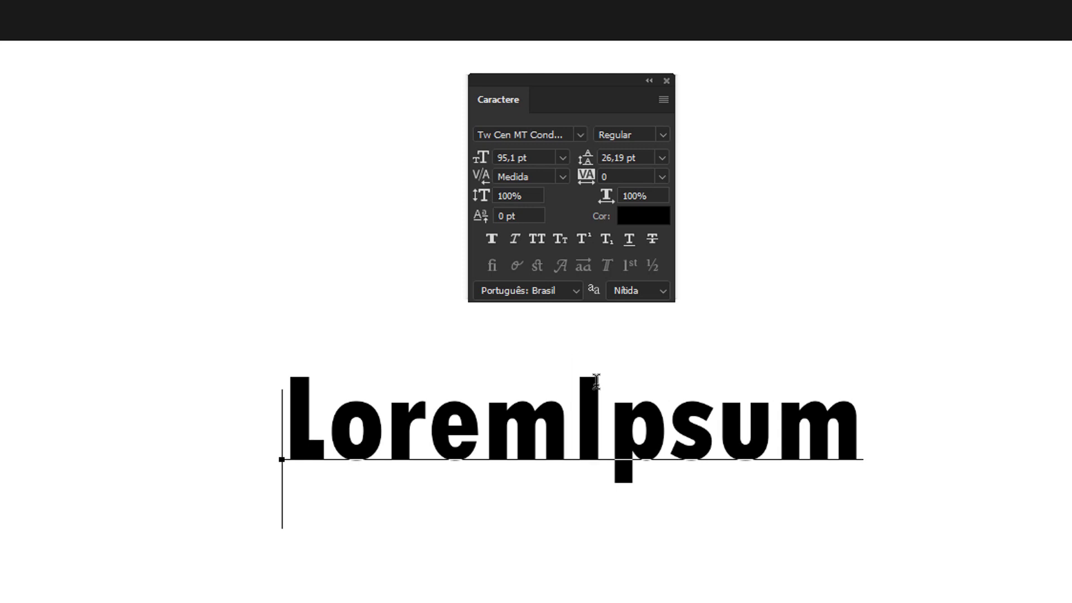
{"action": "key", "text": "Return"}
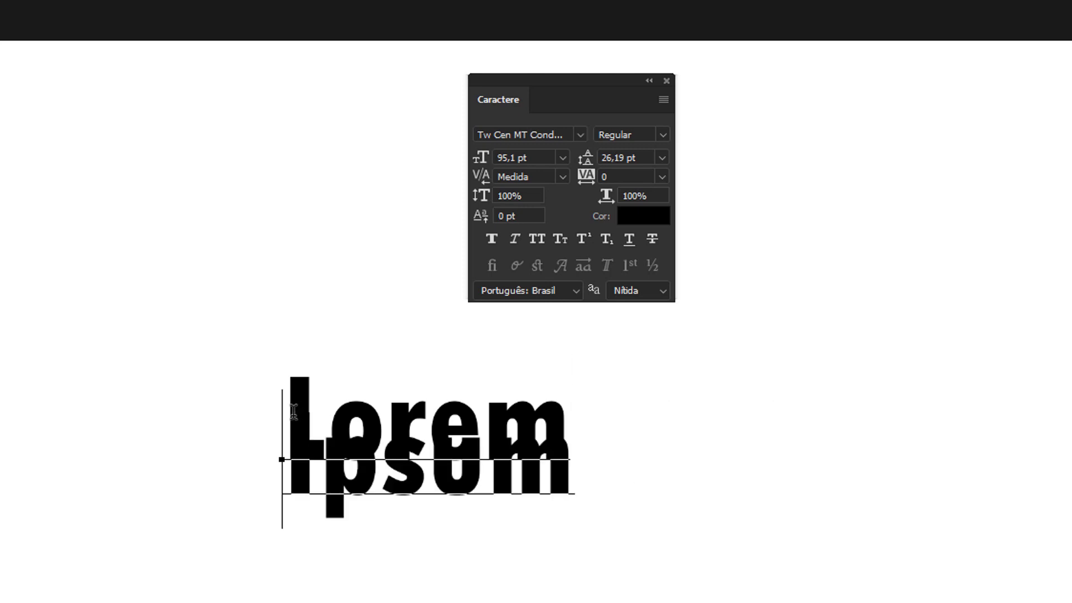
- Select both lines of the text and set their leading to Auto
{"action": "left_click_drag", "start_coordinate": [291, 412], "coordinate": [574, 466]}
{"action": "left_click", "coordinate": [538, 431]}
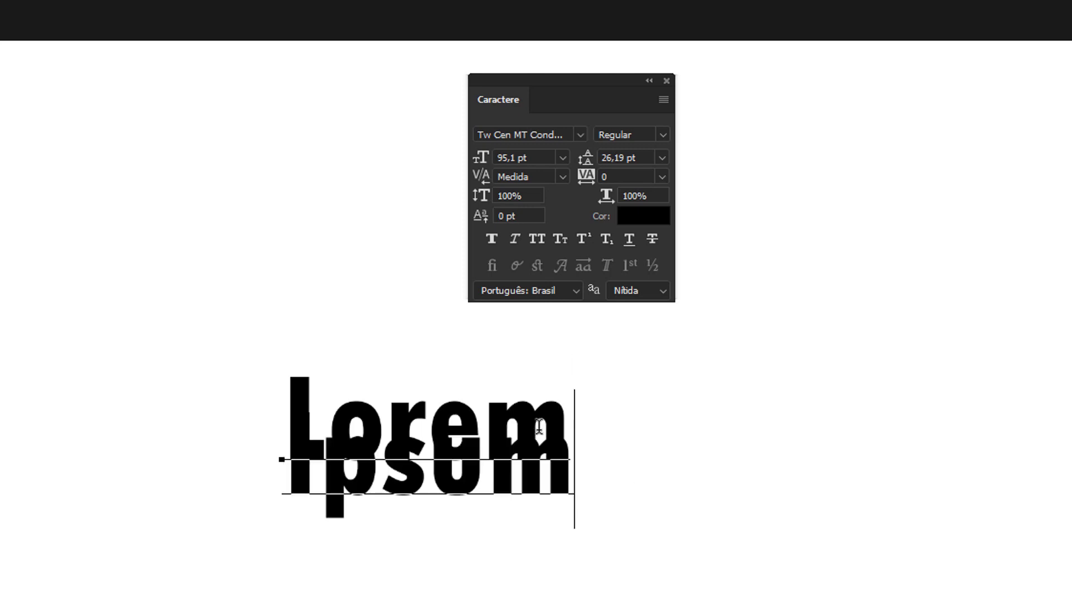
{"action": "key", "text": "ctrl+a"}
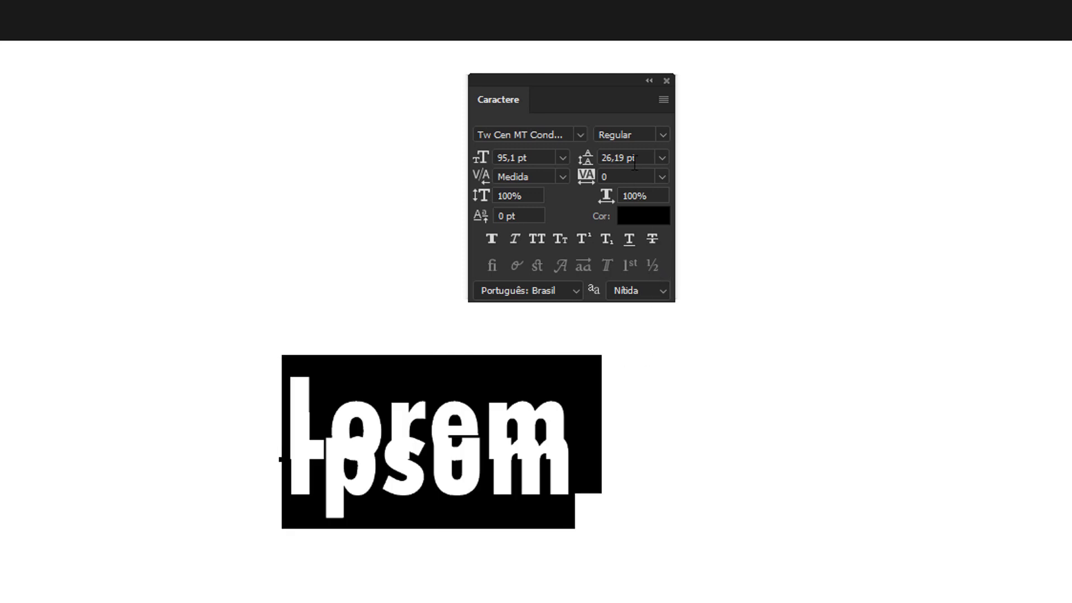
{"action": "left_click", "coordinate": [662, 157]}
{"action": "left_click", "coordinate": [657, 171]}
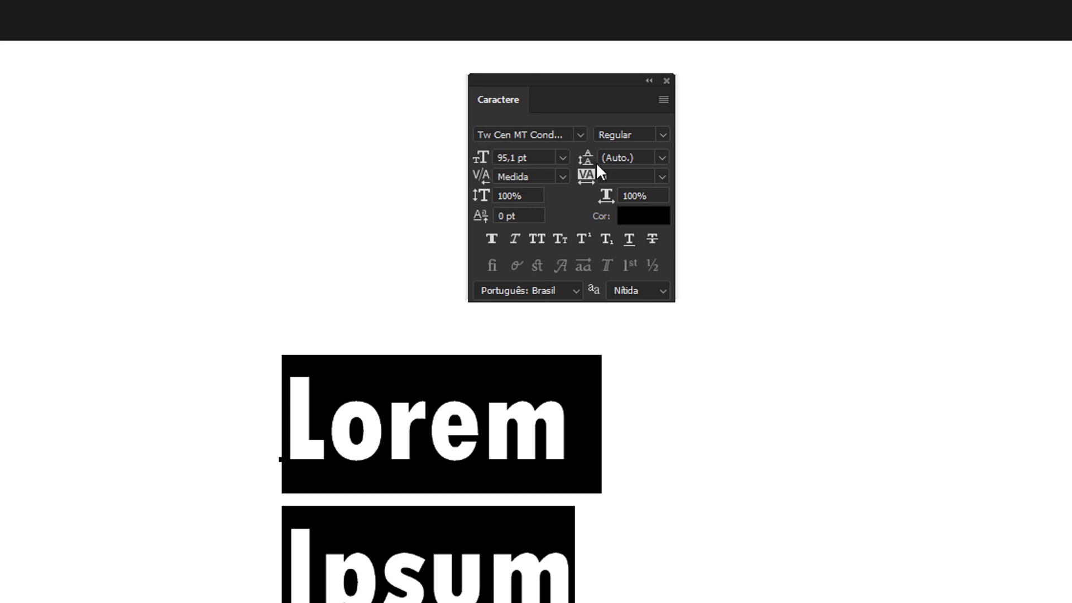
- Try leading values of 69.4 pt and 74.4 pt on the two lines, and set the leading back to Auto
{"action": "left_click_drag", "start_coordinate": [590, 161], "coordinate": [548, 157]}
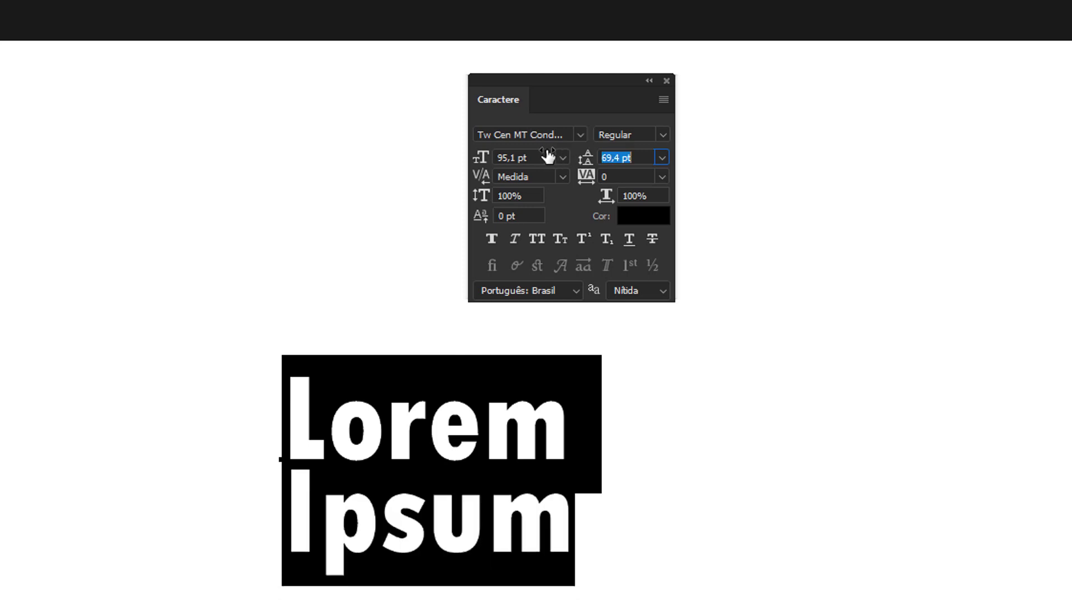
{"action": "key", "text": "Return"}
{"action": "left_click_drag", "start_coordinate": [586, 163], "coordinate": [588, 197]}
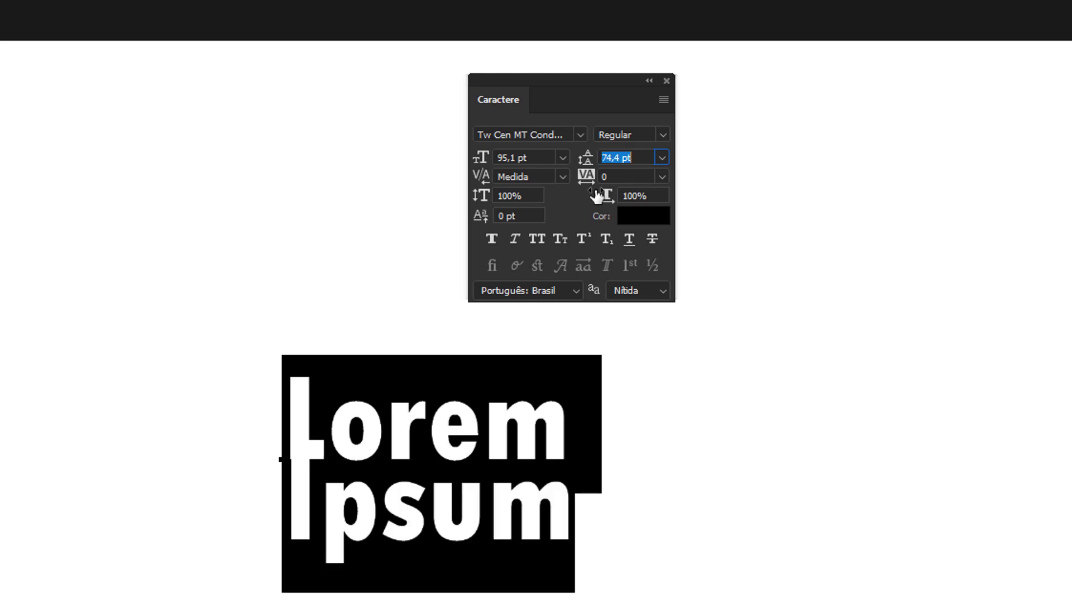
{"action": "left_click", "coordinate": [655, 158]}
{"action": "left_click", "coordinate": [642, 173]}
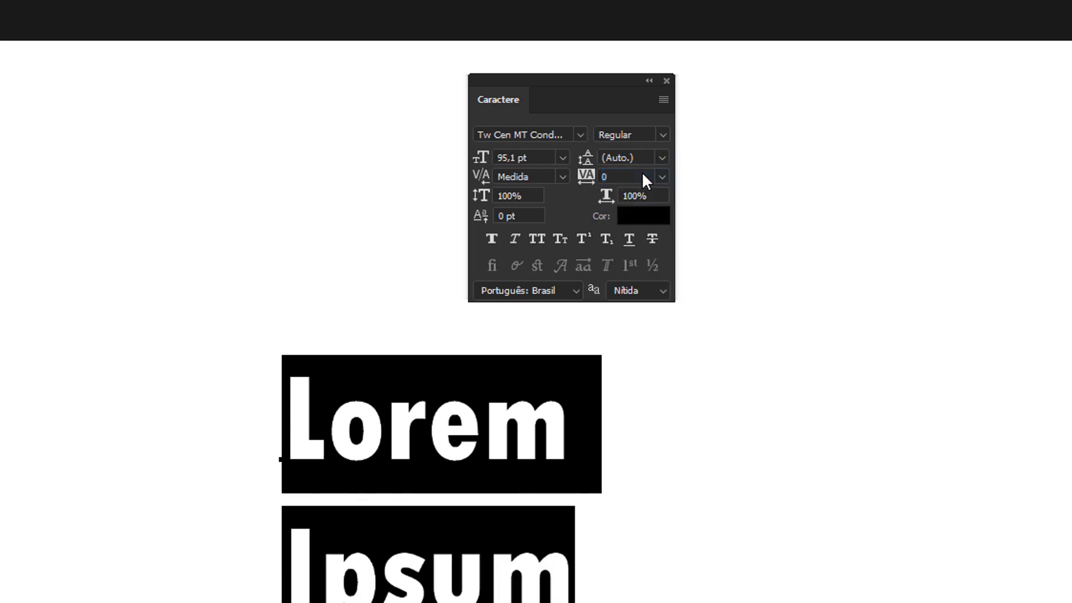
- Join the two lines back into one Lorem Ipsum line with a space between the words, and commit the text
{"action": "left_click", "coordinate": [576, 416]}
{"action": "key", "text": "Delete"}
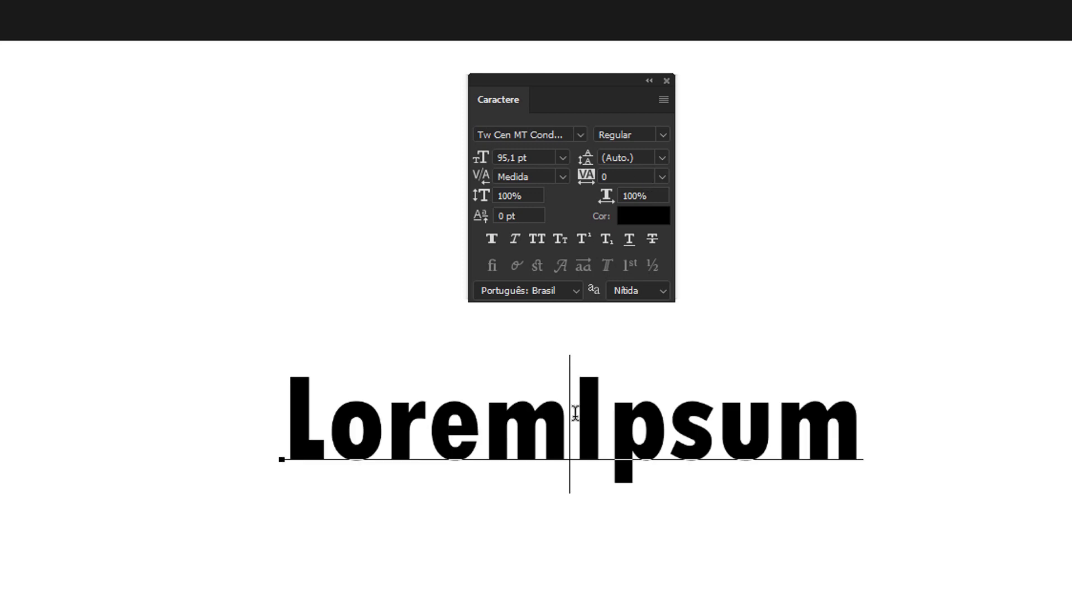
{"action": "key", "text": "ctrl+Return"}
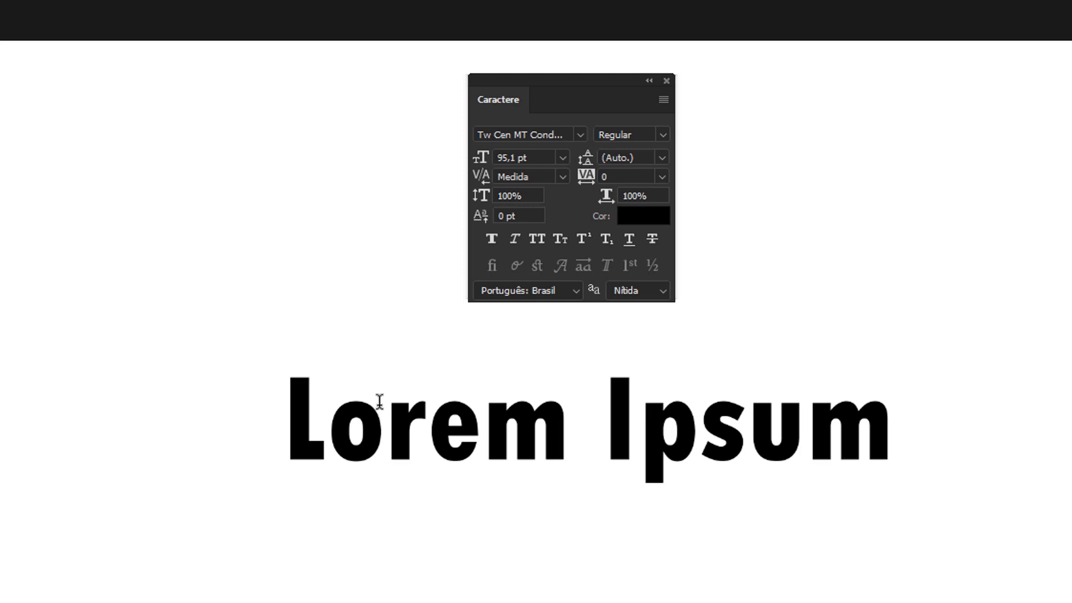
- Select the whole Lorem Ipsum text and examine the preset kerning and tracking options
{"action": "left_click_drag", "start_coordinate": [301, 402], "coordinate": [678, 287]}
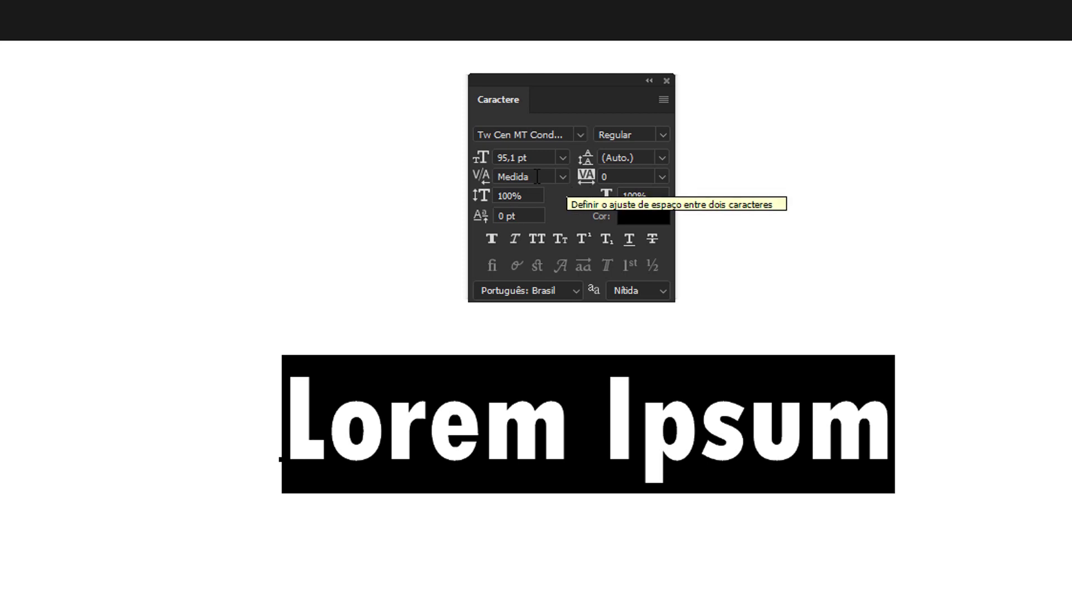
{"action": "left_click", "coordinate": [564, 177]}
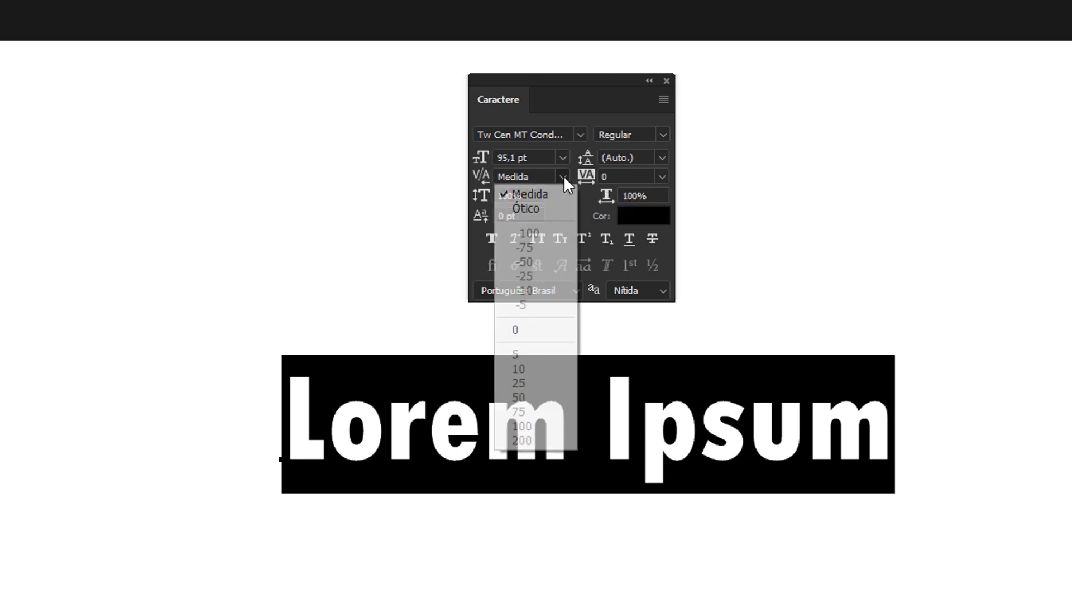
{"action": "left_click", "coordinate": [564, 177]}
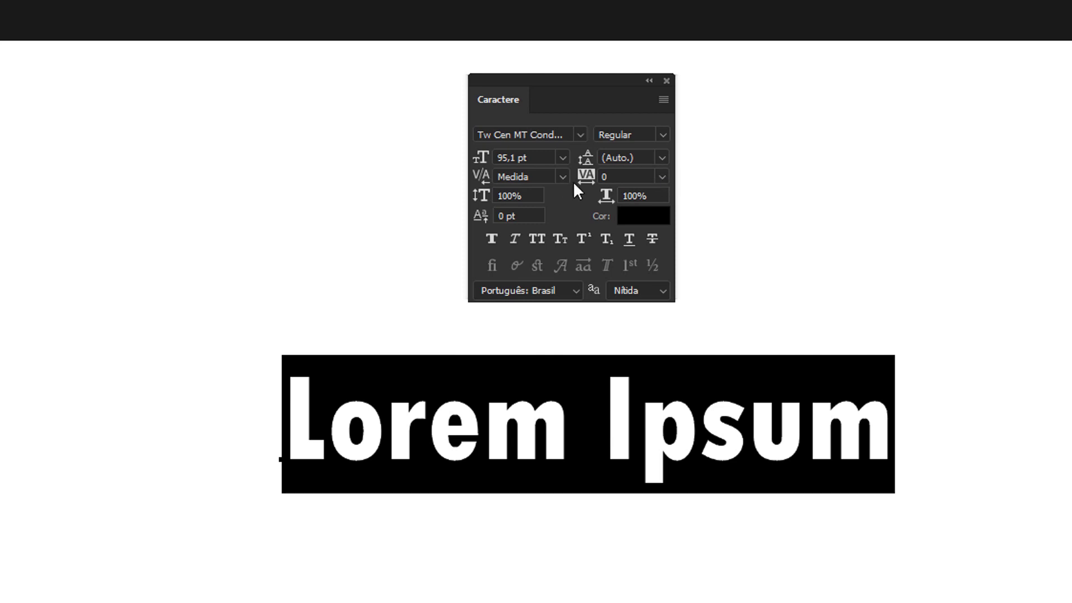
{"action": "left_click", "coordinate": [662, 177]}
{"action": "left_click", "coordinate": [663, 177]}
- Try tracking values of -120 and 60 on the selected text, and return the tracking to 0
{"action": "mouse_move", "coordinate": [586, 180]}
{"action": "left_mouse_down"}
{"action": "mouse_move", "coordinate": [619, 179]}
{"action": "mouse_move", "coordinate": [583, 191]}
{"action": "left_mouse_up"}
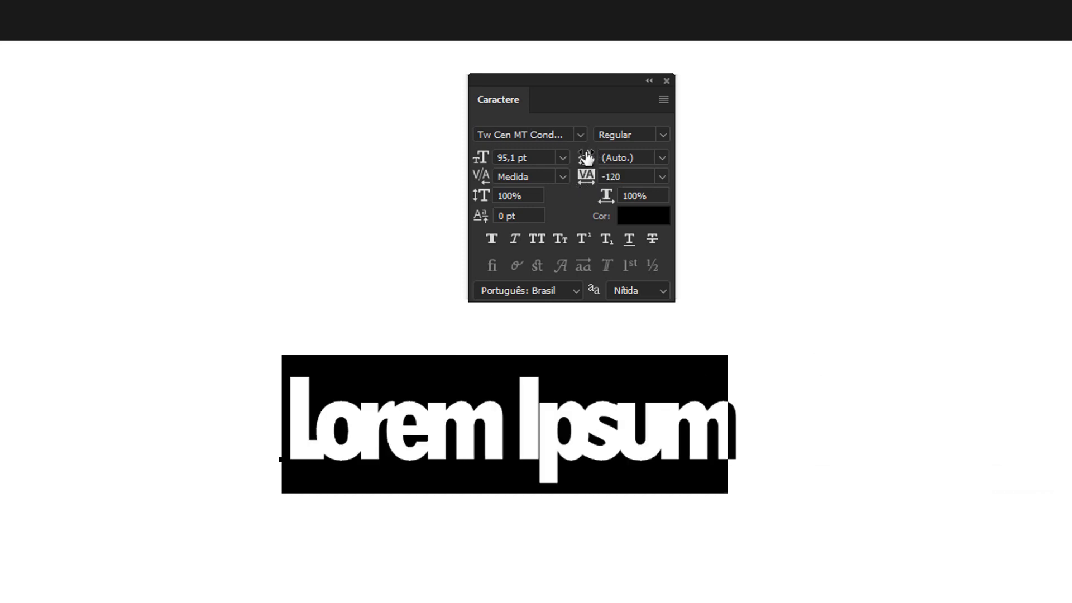
{"action": "left_click_drag", "start_coordinate": [586, 177], "coordinate": [593, 177]}
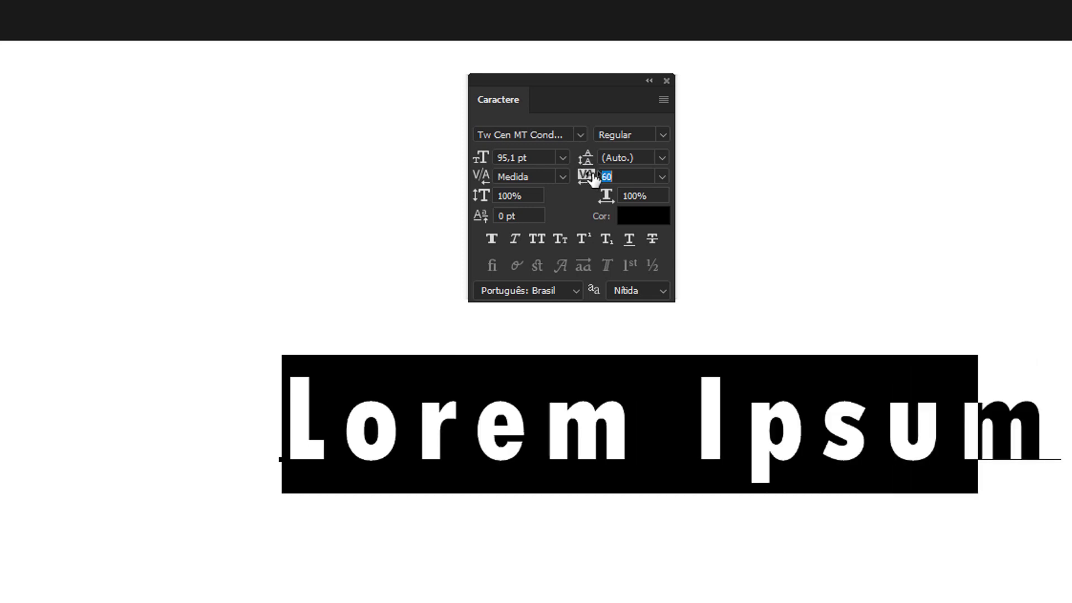
{"action": "left_click", "coordinate": [627, 177]}
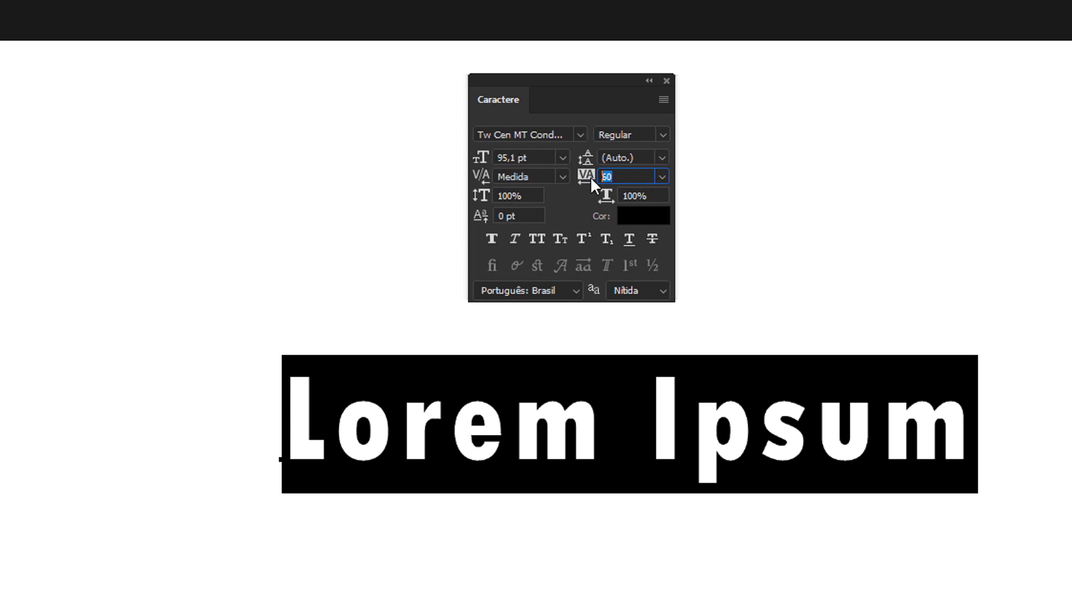
{"action": "mouse_move", "coordinate": [591, 184]}
{"action": "left_mouse_down"}
{"action": "mouse_move", "coordinate": [612, 183]}
{"action": "mouse_move", "coordinate": [589, 185]}
{"action": "left_mouse_up"}
- Apply the -25 tracking preset to the selected text, and reset the tracking to 0
{"action": "left_click", "coordinate": [661, 177]}
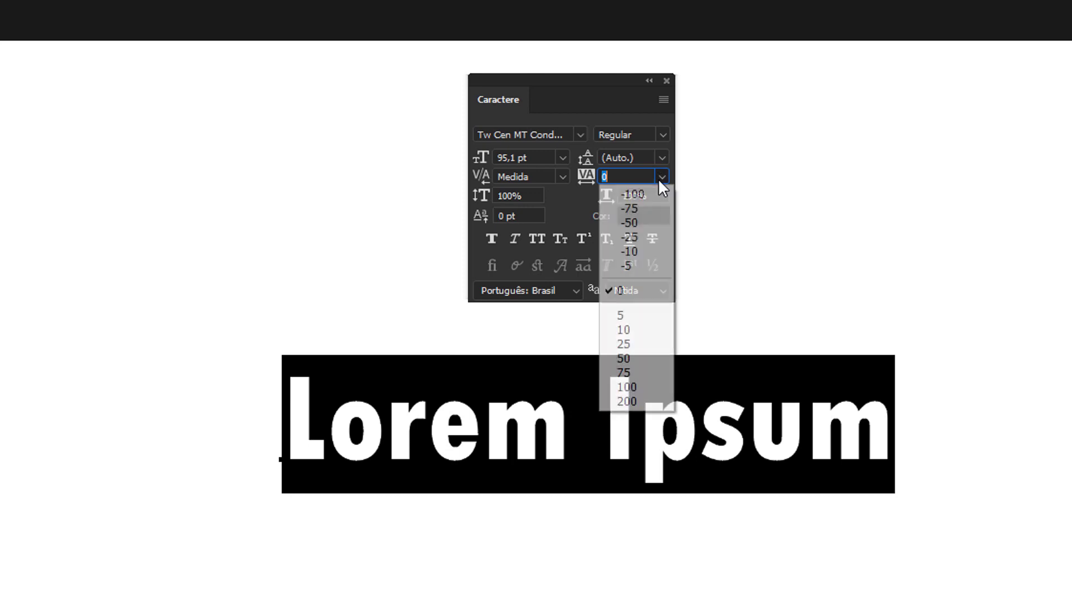
{"action": "left_click", "coordinate": [644, 234]}
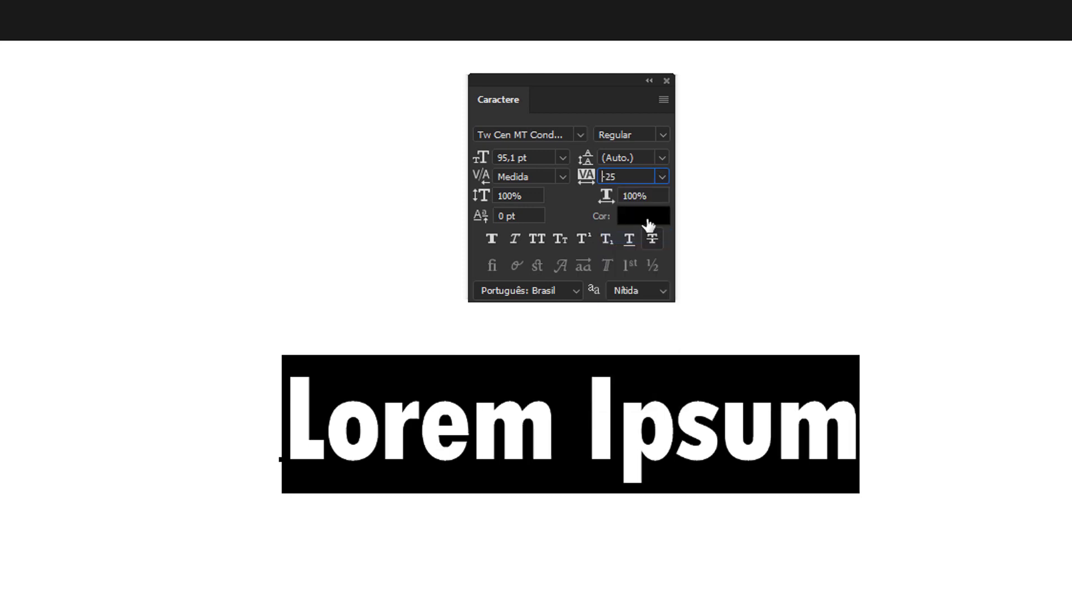
{"action": "left_click", "coordinate": [638, 177]}
{"action": "type", "text": "0"}
{"action": "key", "text": "Return"}
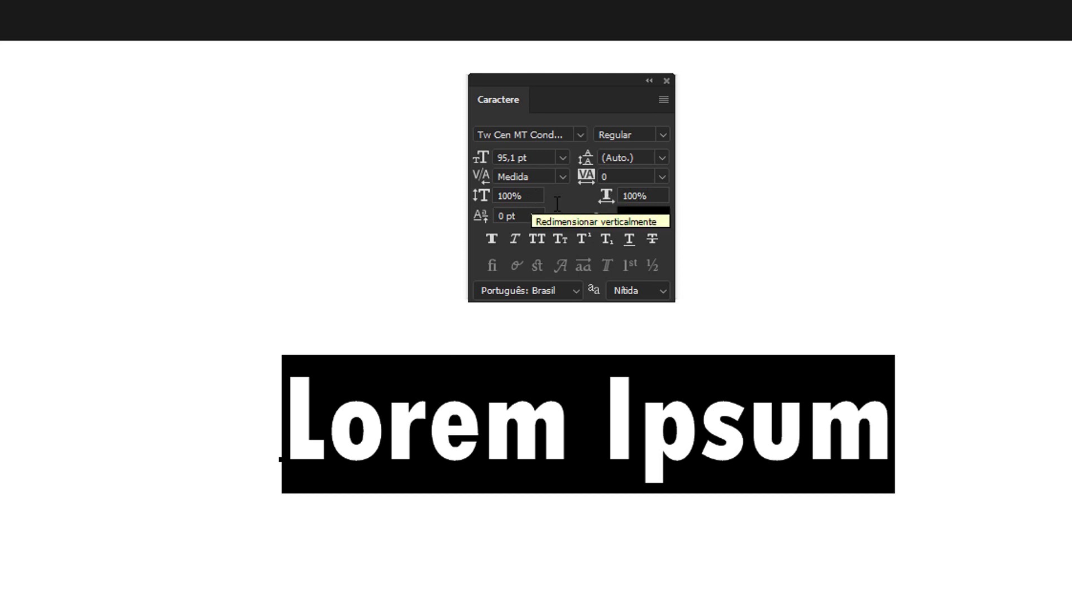
- Try vertical scales of 38%, 154% and 140% on the selected text, and reset the vertical scale to 100%
{"action": "left_click", "coordinate": [487, 195]}
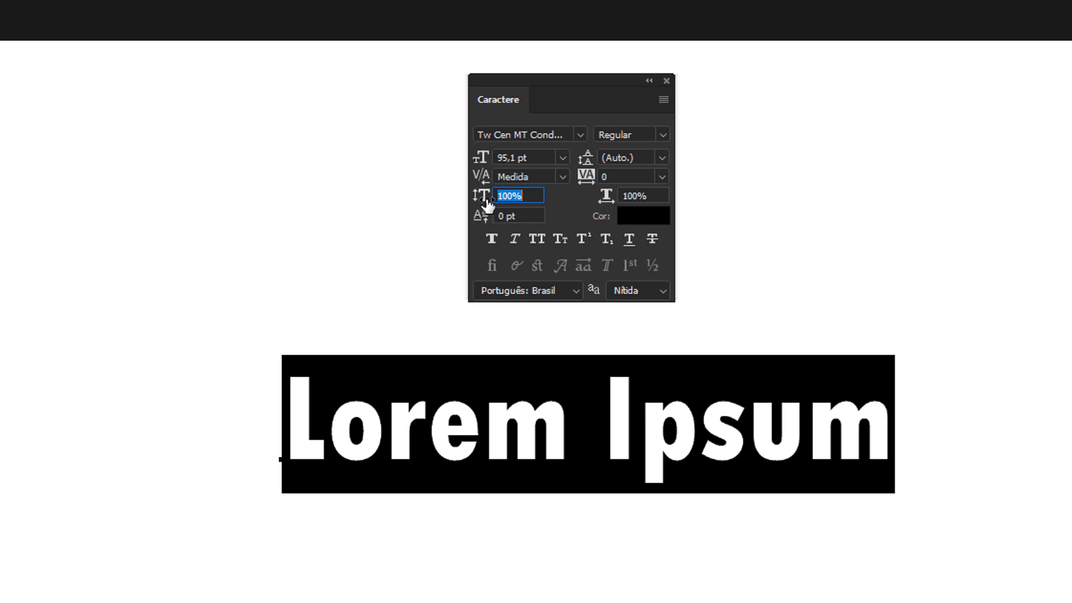
{"action": "left_click_drag", "start_coordinate": [487, 204], "coordinate": [426, 208]}
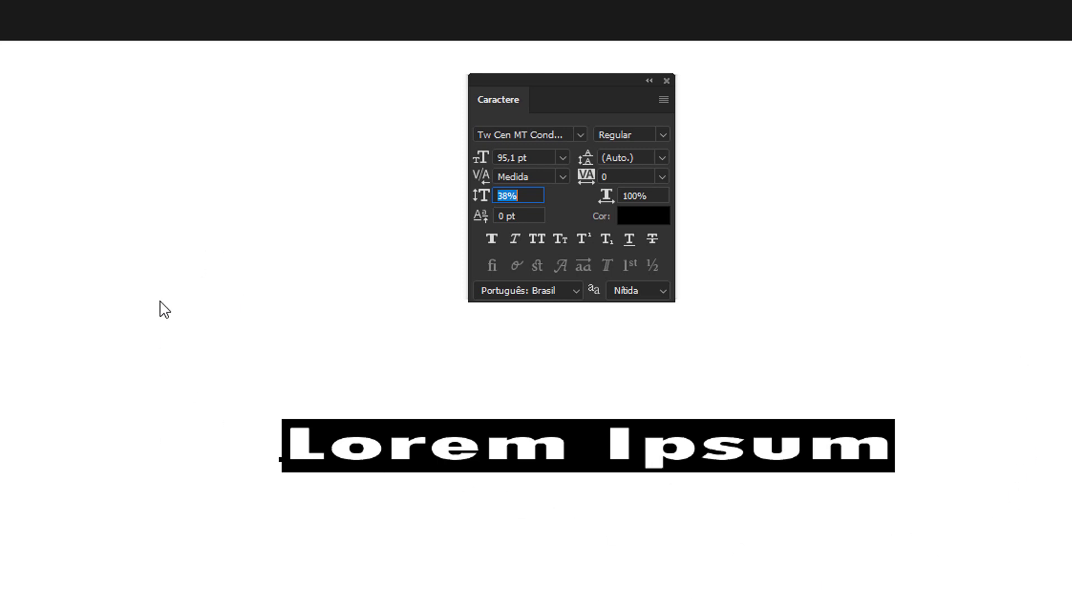
{"action": "left_click_drag", "start_coordinate": [486, 204], "coordinate": [438, 316]}
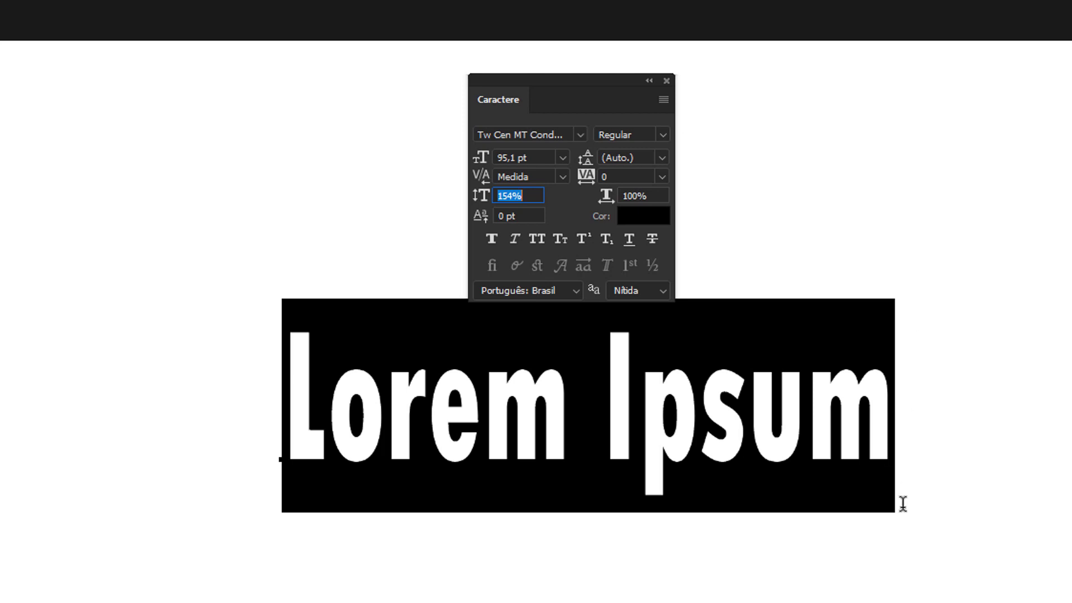
{"action": "left_click_drag", "start_coordinate": [479, 205], "coordinate": [466, 206]}
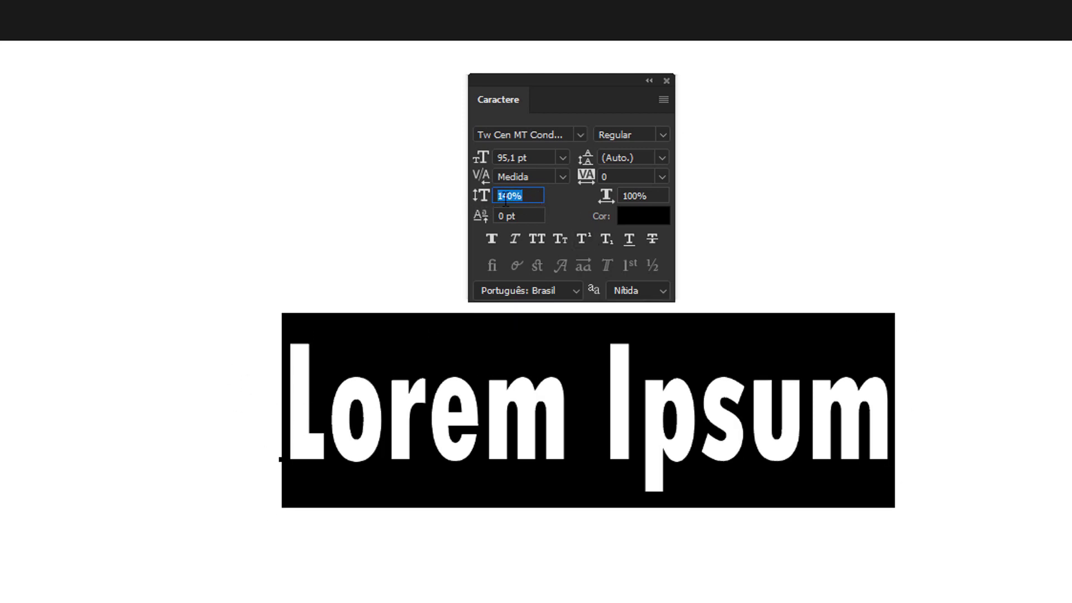
{"action": "type", "text": "100"}
{"action": "key", "text": "Return"}
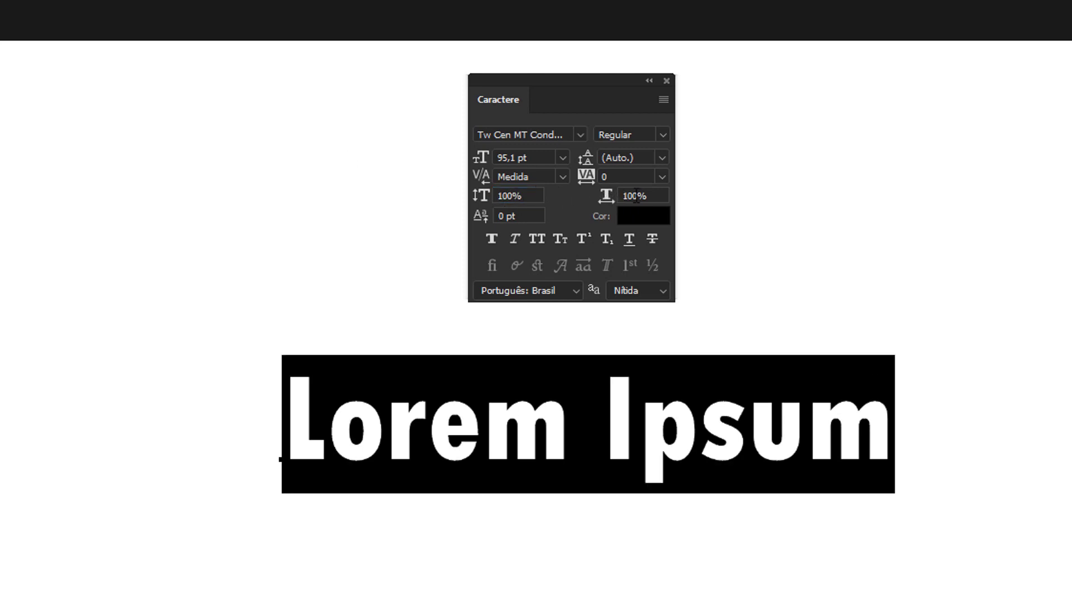
- Try a horizontal scale of 86% on the selected text, and reset it to 100%
{"action": "left_click_drag", "start_coordinate": [607, 196], "coordinate": [592, 241]}
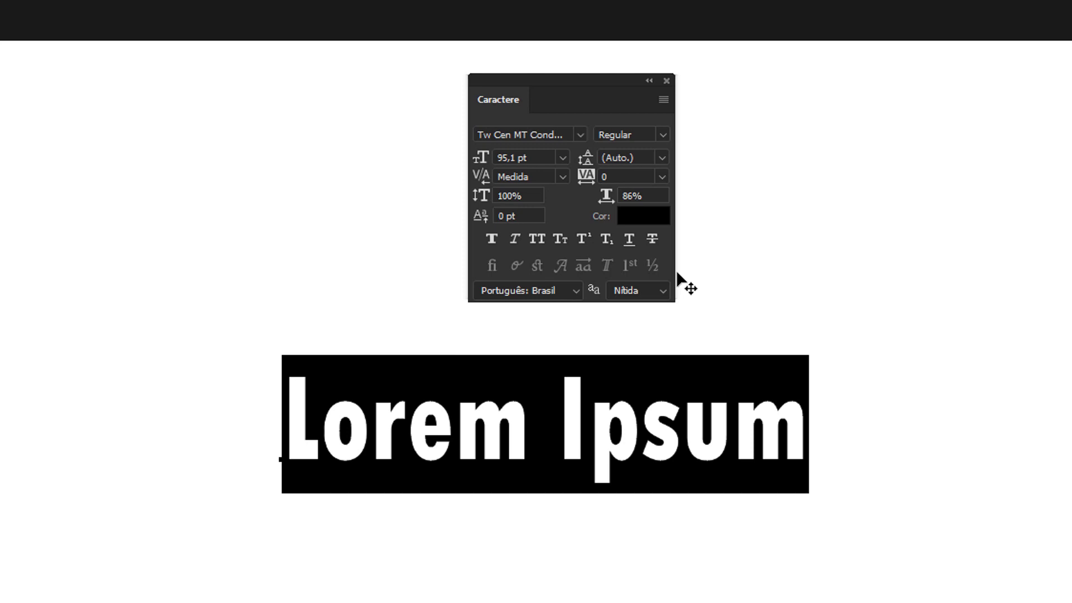
{"action": "left_click", "coordinate": [651, 196]}
{"action": "type", "text": "100"}
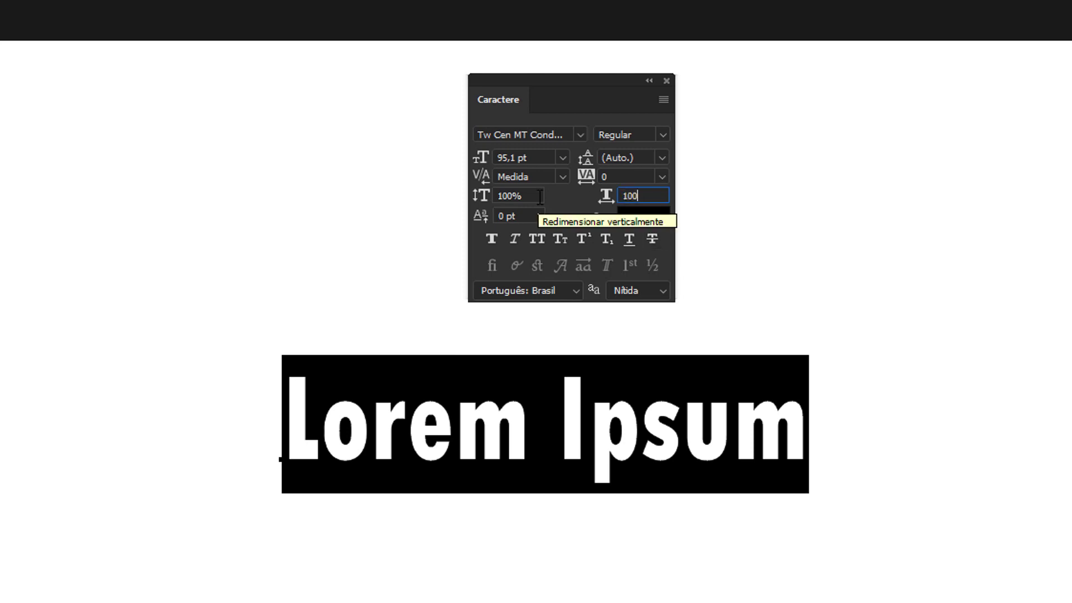
{"action": "key", "text": "Return"}
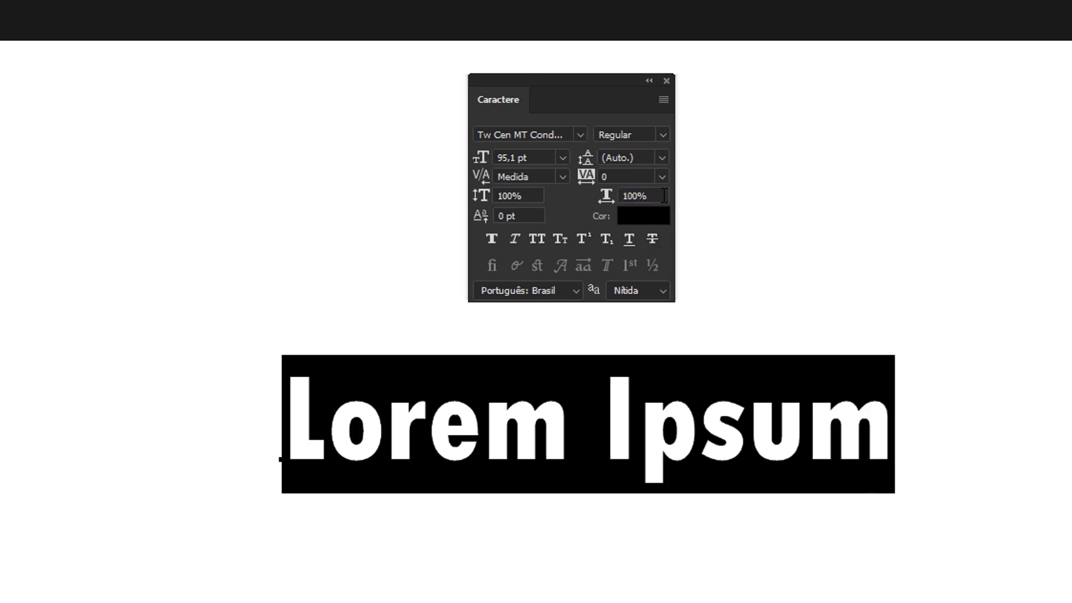
- Set the selected text's horizontal scale to 95% and compare it with the unscaled text by undoing and redoing the change
{"action": "left_click_drag", "start_coordinate": [663, 196], "coordinate": [566, 187]}
{"action": "type", "text": "95"}
{"action": "key", "text": "Return"}
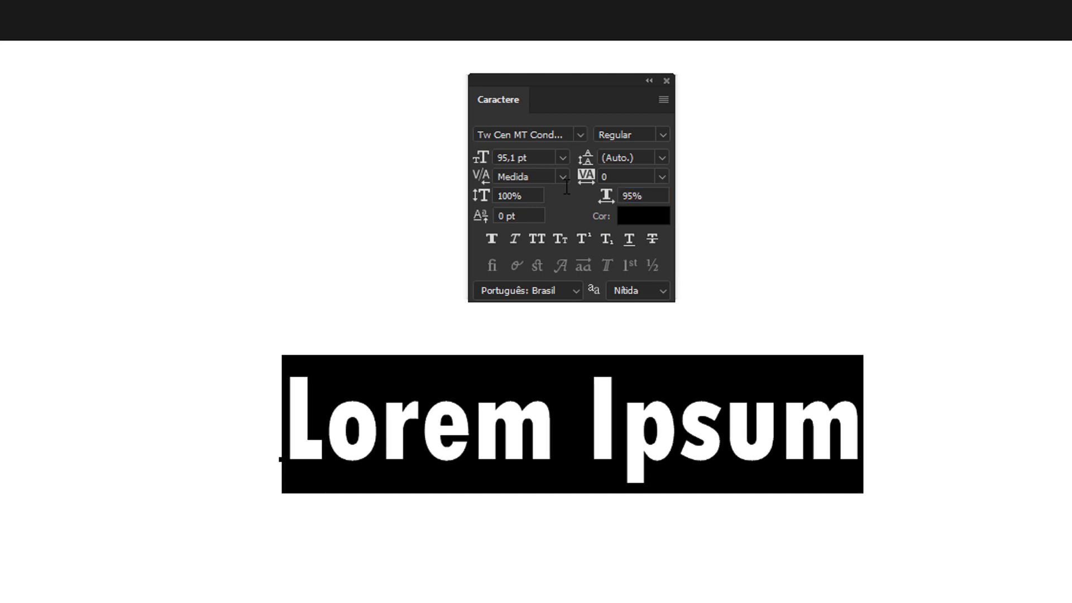
{"action": "key", "text": "ctrl+z"}
{"action": "key", "text": "ctrl+z"}
{"action": "key", "text": "ctrl+z"}
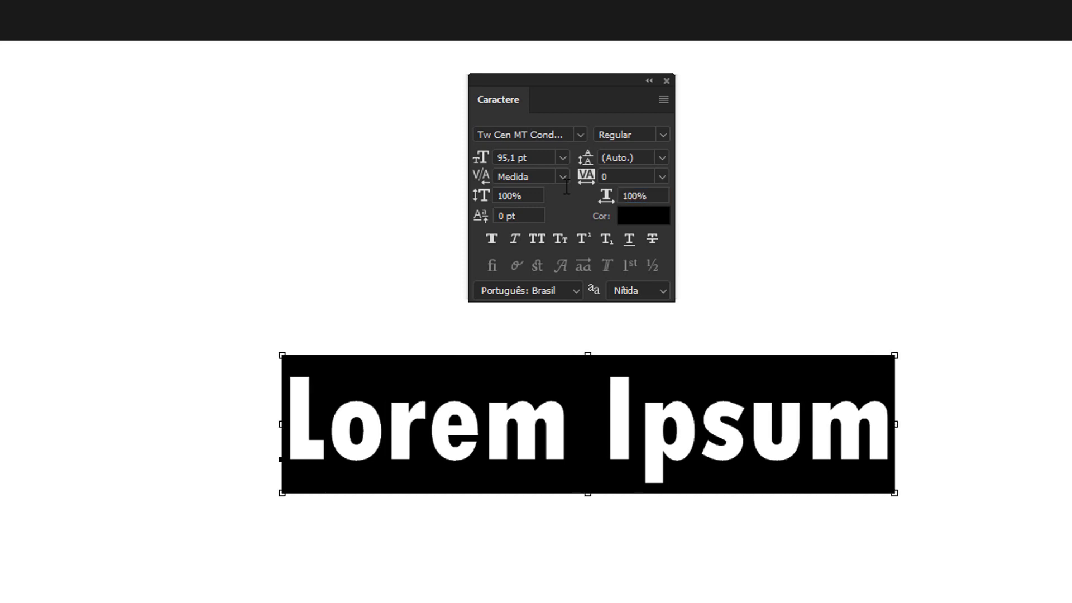
{"action": "key", "text": "ctrl+z"}
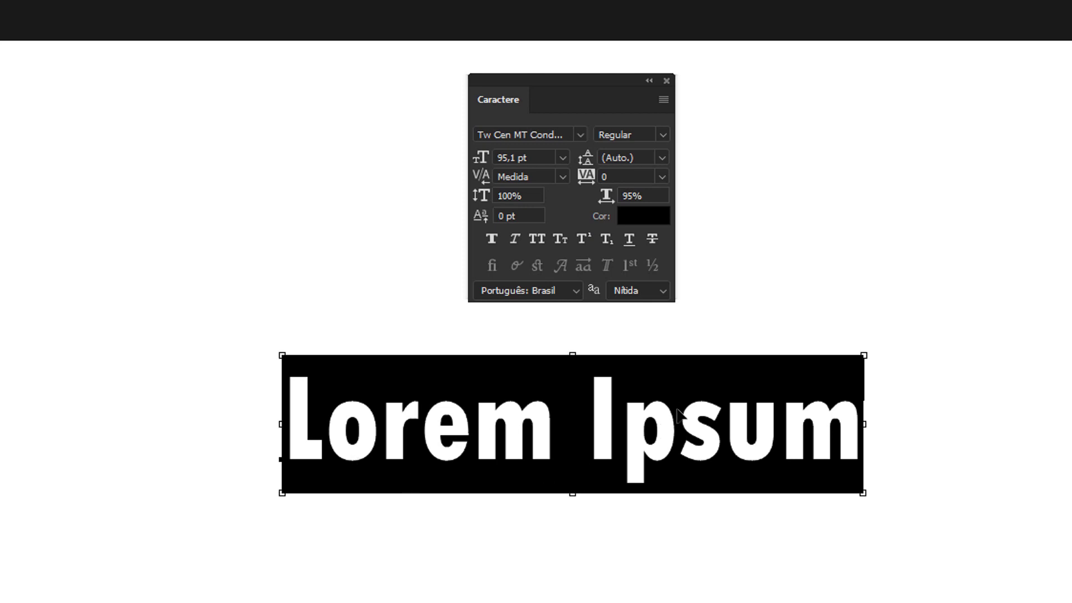
- Undo the horizontal scale change, try a baseline shift of -14 pt on the selected text, and reset the shift to 0 pt
{"action": "key", "text": "ctrl+z"}
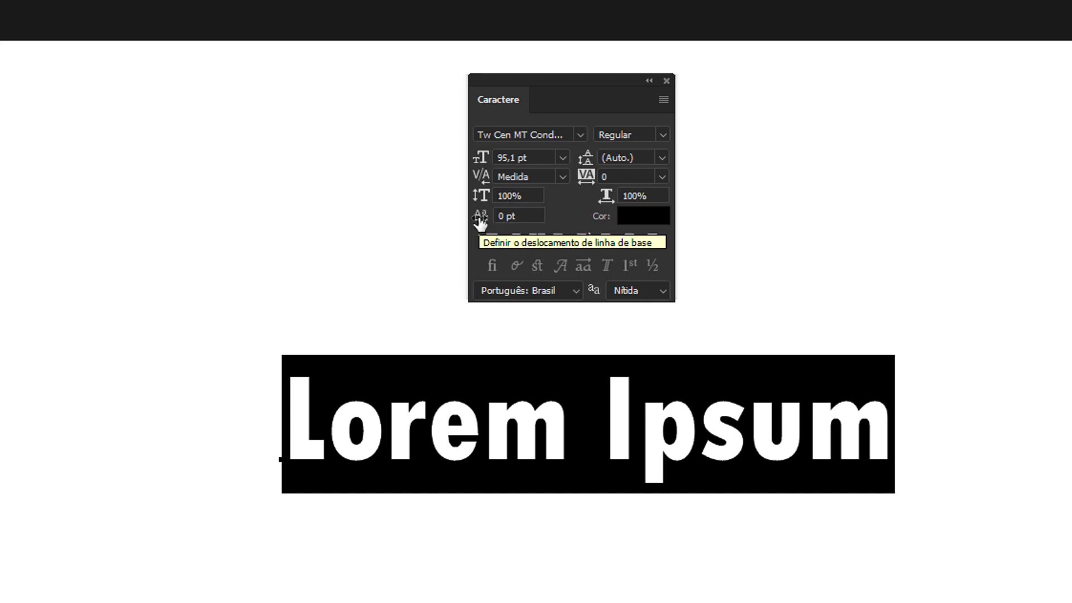
{"action": "left_click_drag", "start_coordinate": [481, 220], "coordinate": [462, 244]}
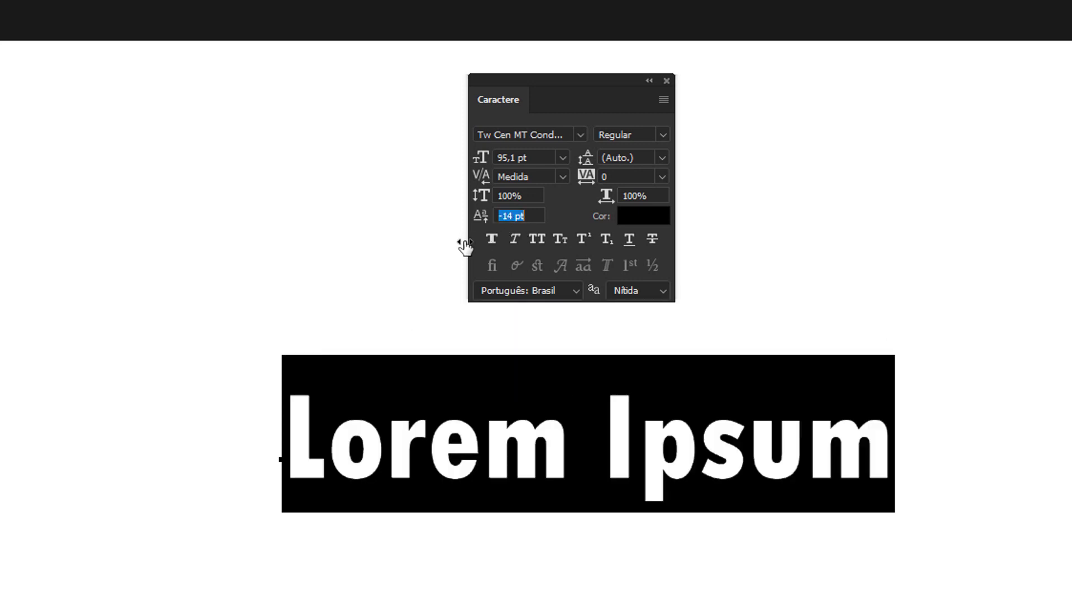
{"action": "left_click", "coordinate": [528, 216]}
{"action": "type", "text": "0"}
{"action": "key", "text": "Return"}
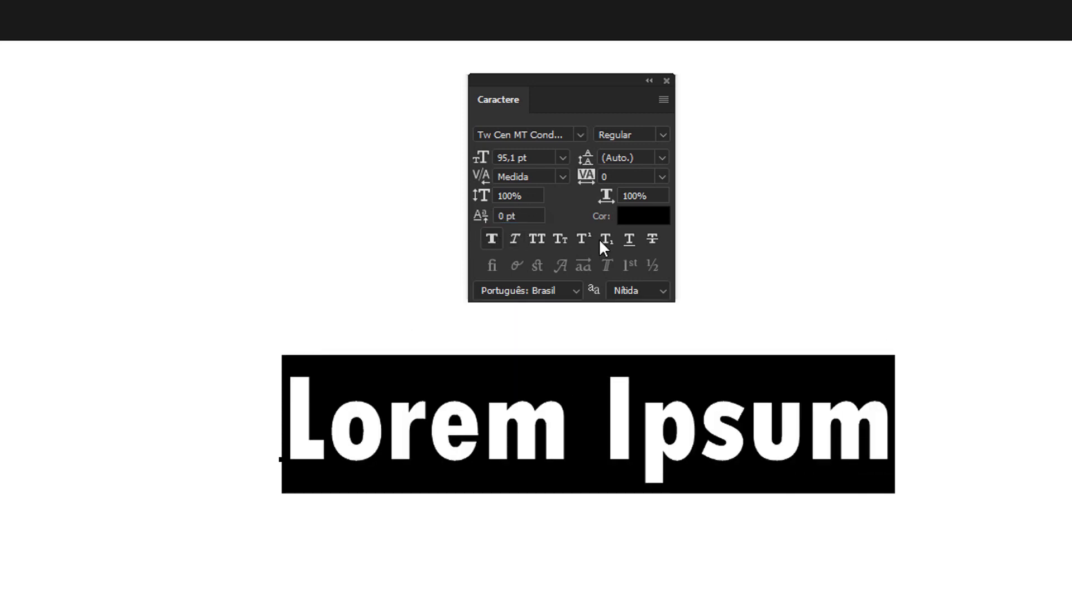
- Try pink and lime green as the colour of the selected text, and set it to a bright red
{"action": "left_click", "coordinate": [642, 220]}
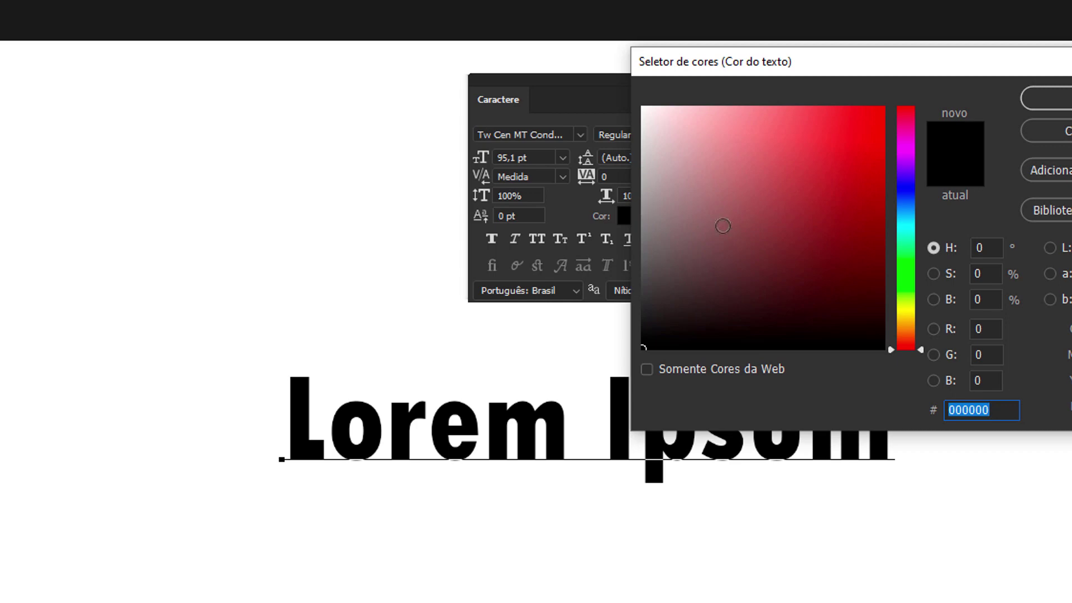
{"action": "left_click_drag", "start_coordinate": [821, 59], "coordinate": [928, 8]}
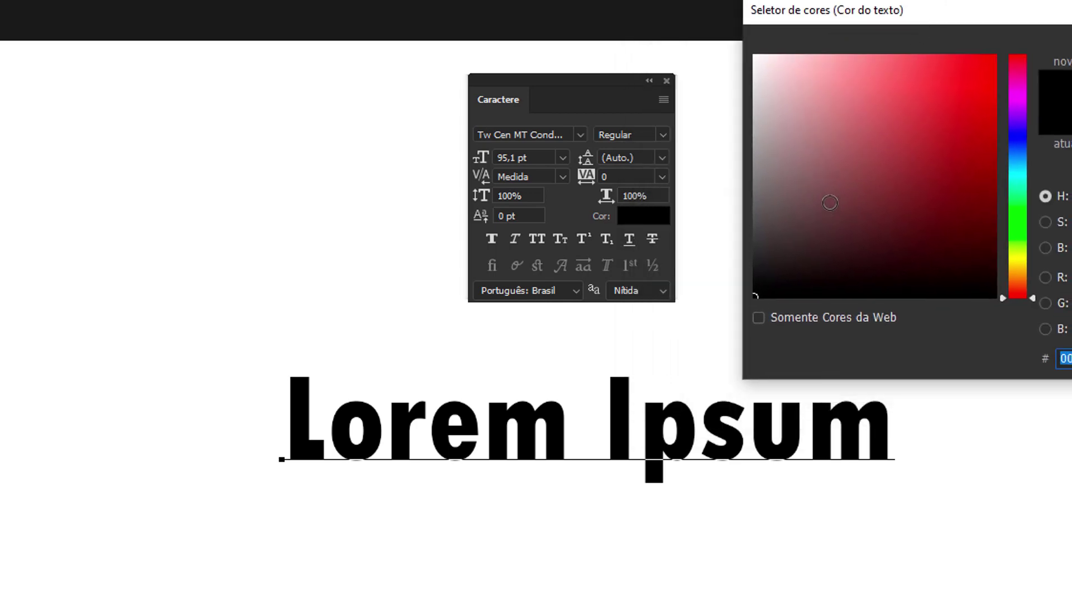
{"action": "left_click", "coordinate": [958, 122]}
{"action": "left_click", "coordinate": [989, 87]}
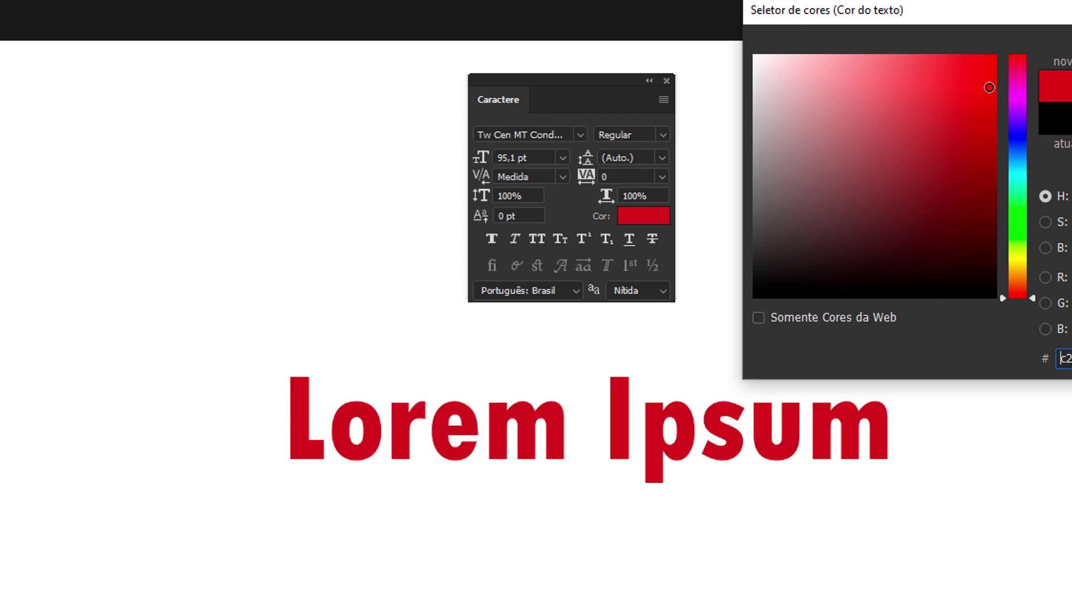
{"action": "left_click", "coordinate": [891, 86]}
{"action": "left_click_drag", "start_coordinate": [1024, 226], "coordinate": [1017, 249]}
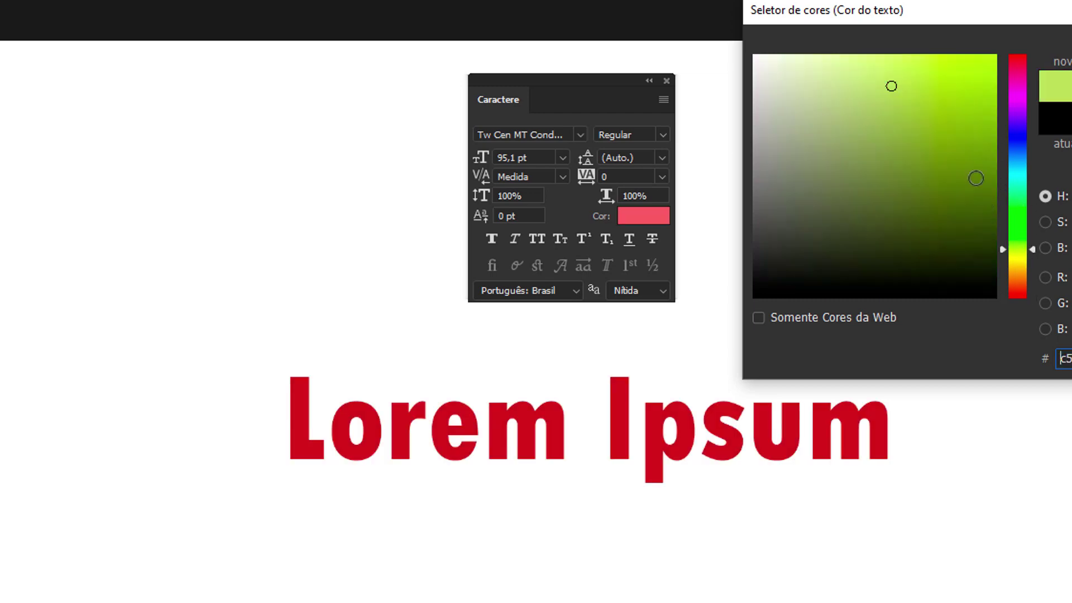
{"action": "left_click", "coordinate": [971, 104]}
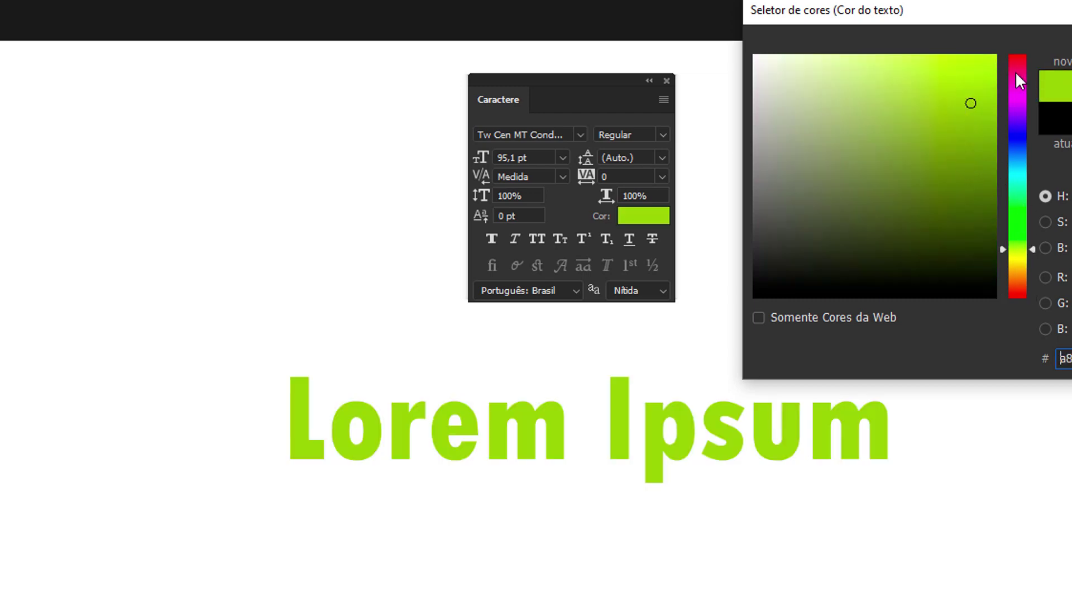
{"action": "left_click_drag", "start_coordinate": [1016, 77], "coordinate": [1017, 55]}
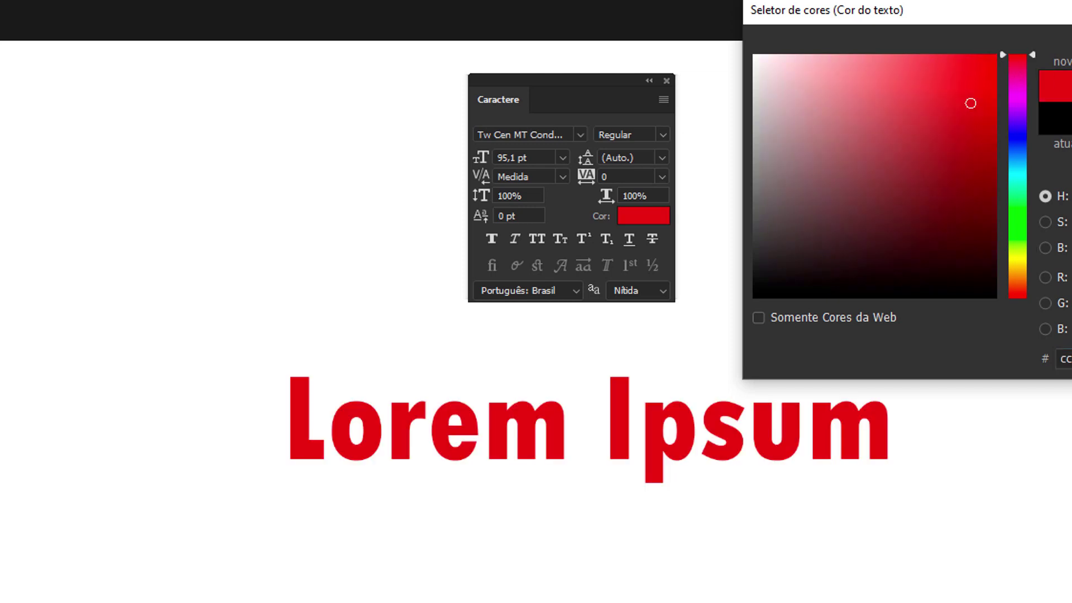
{"action": "key", "text": "Return"}
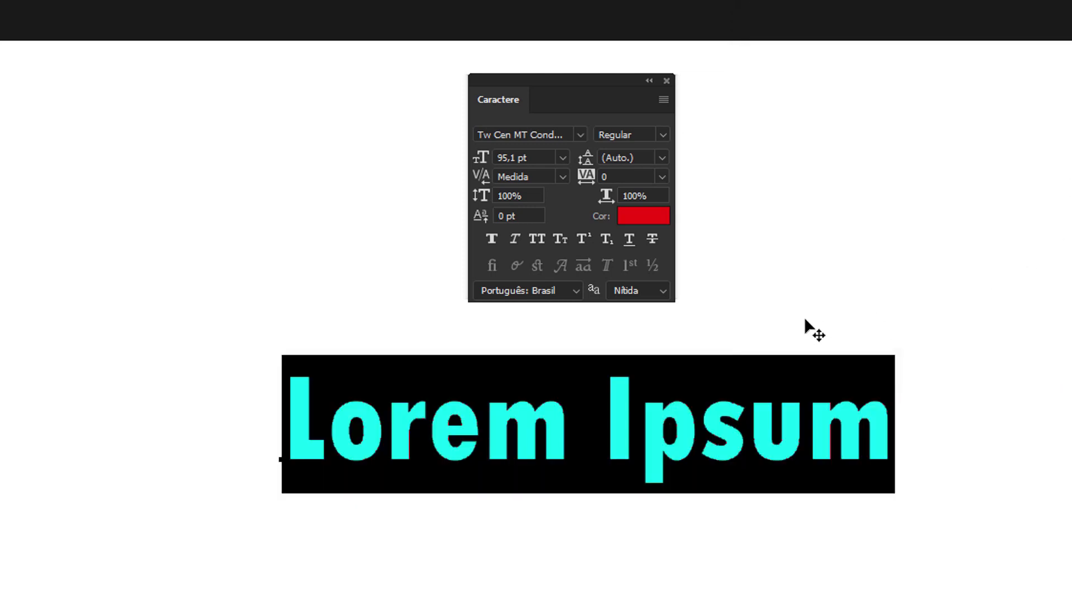
- Select the whole Lorem Ipsum line, increase its font size to 110,1 pt, and reposition the enlarged text on the page
{"action": "left_click", "coordinate": [483, 414]}
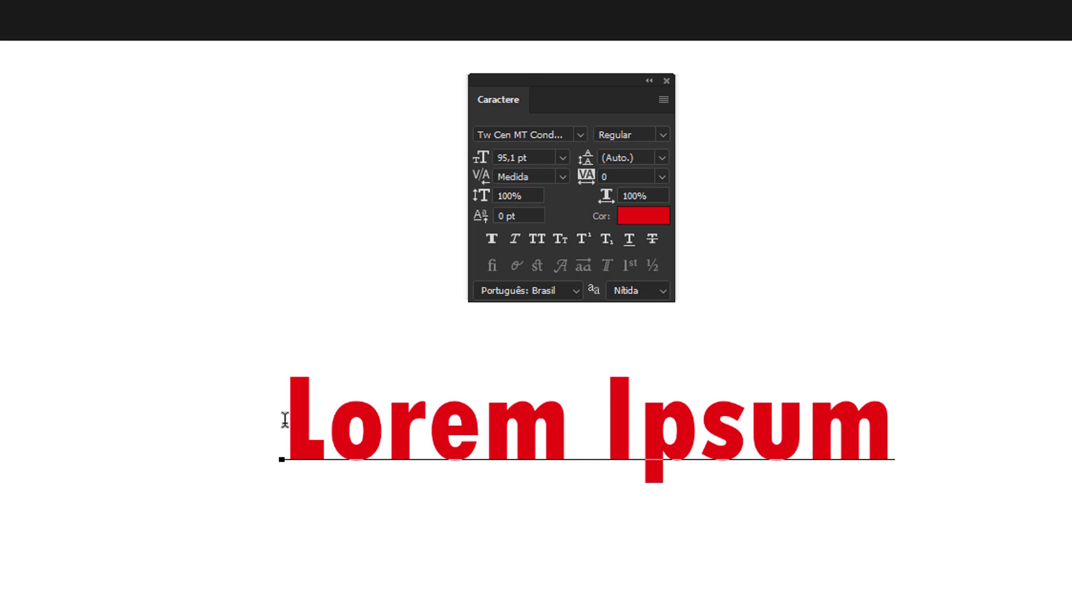
{"action": "left_click_drag", "start_coordinate": [285, 418], "coordinate": [971, 433]}
{"action": "left_click", "coordinate": [483, 159]}
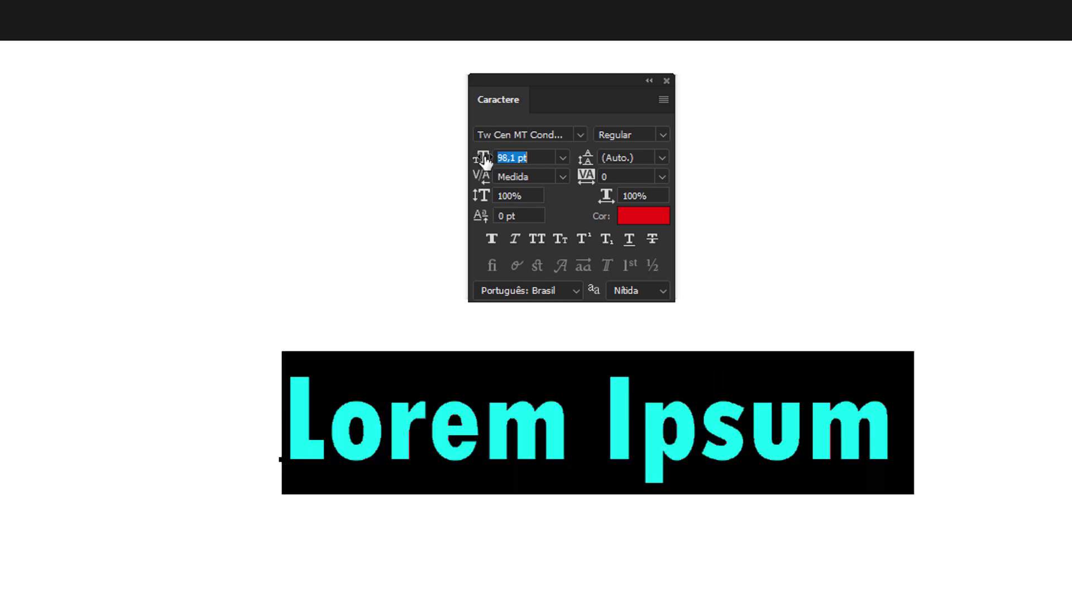
{"action": "left_click_drag", "start_coordinate": [483, 159], "coordinate": [490, 158]}
{"action": "left_click_drag", "start_coordinate": [685, 418], "coordinate": [626, 429]}
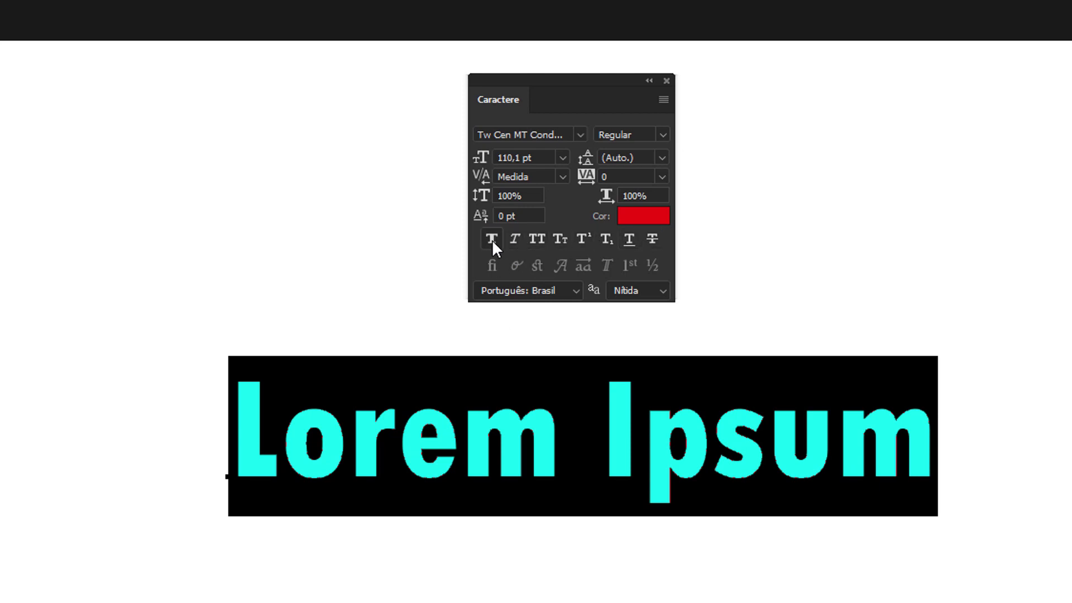
- Reselect the whole Lorem Ipsum text, check which styles its font offers, and switch Faux Bold on and off
{"action": "left_click", "coordinate": [477, 430]}
{"action": "left_click", "coordinate": [241, 433]}
{"action": "left_click_drag", "start_coordinate": [241, 433], "coordinate": [964, 414]}
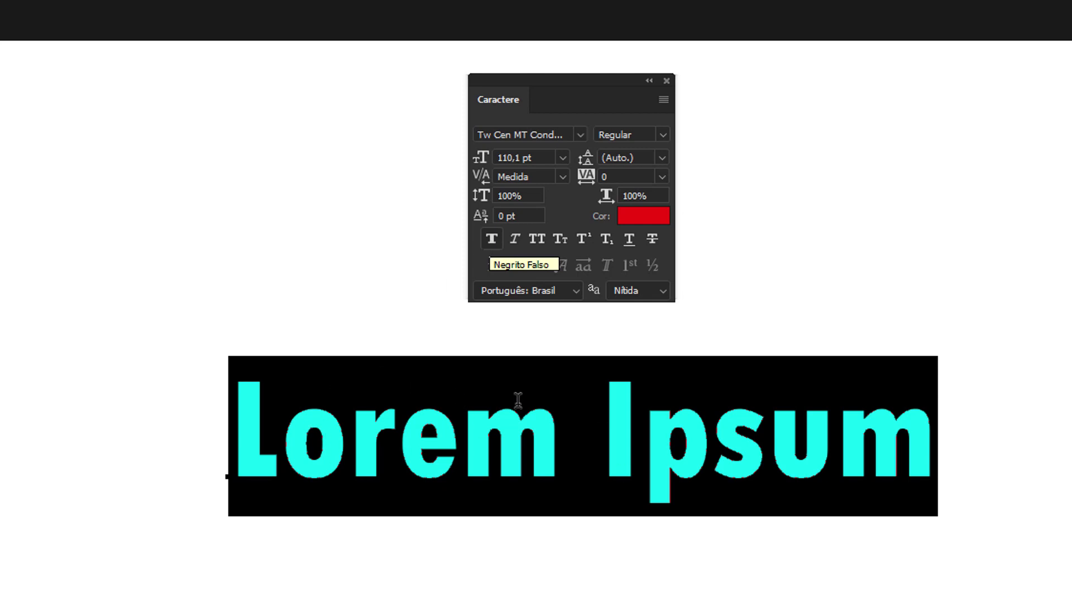
{"action": "left_click", "coordinate": [659, 135]}
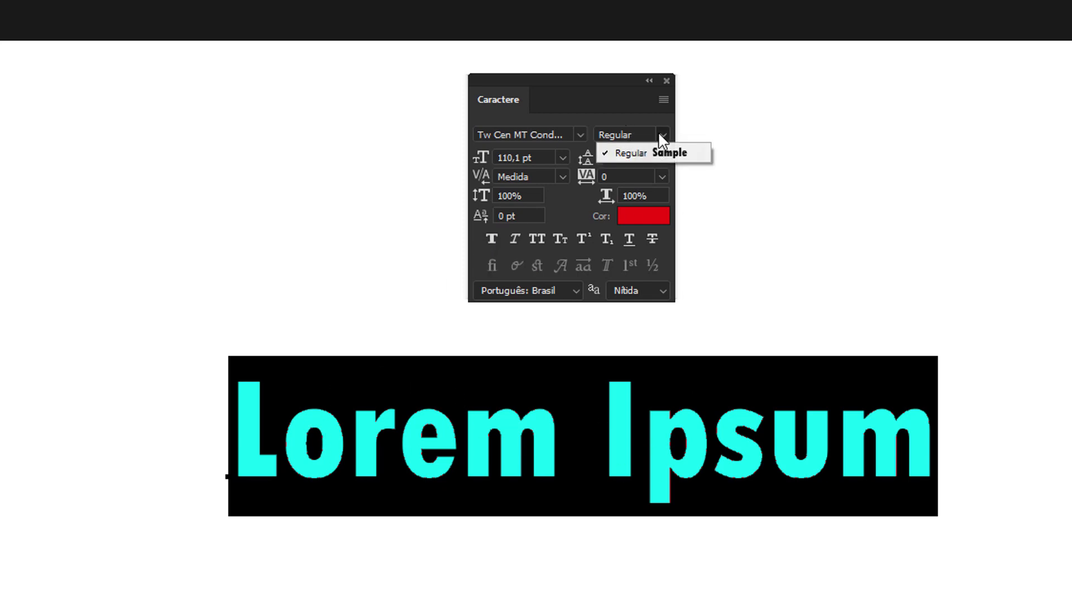
{"action": "left_click", "coordinate": [660, 136]}
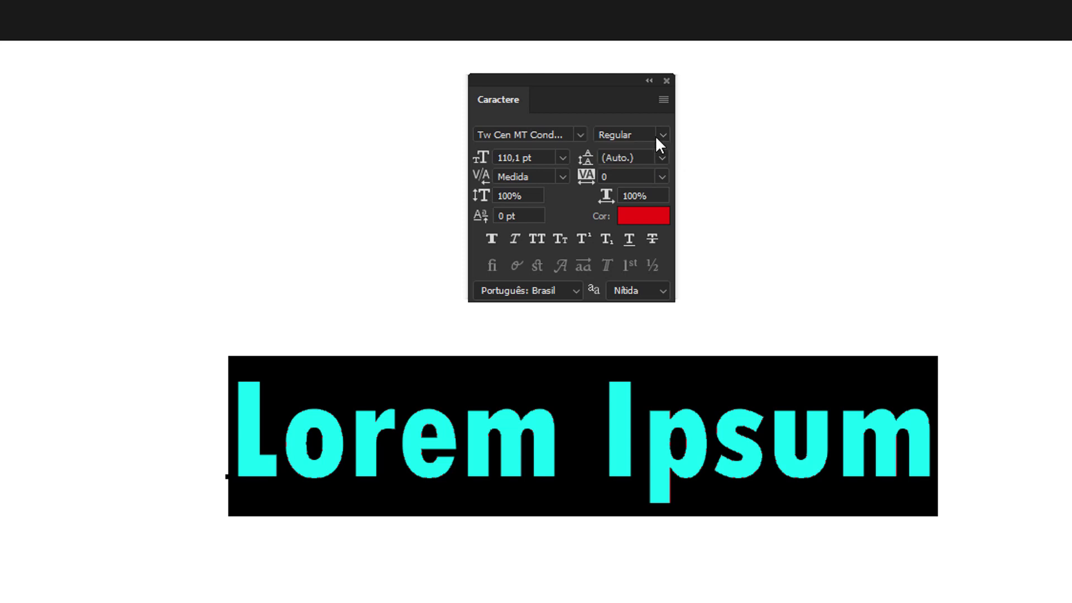
{"action": "left_click", "coordinate": [662, 135]}
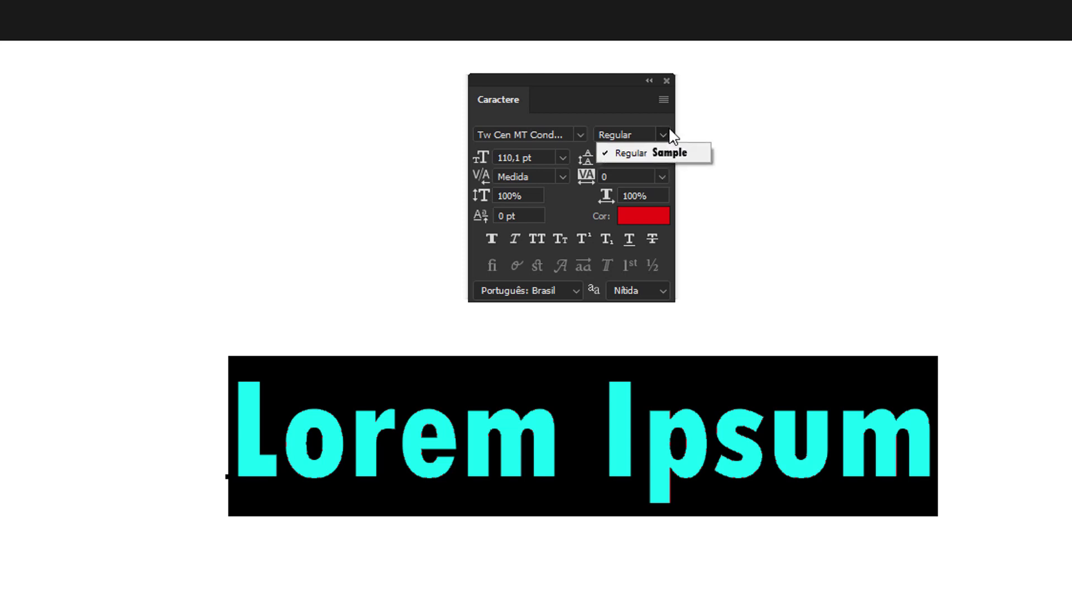
{"action": "left_click", "coordinate": [664, 135]}
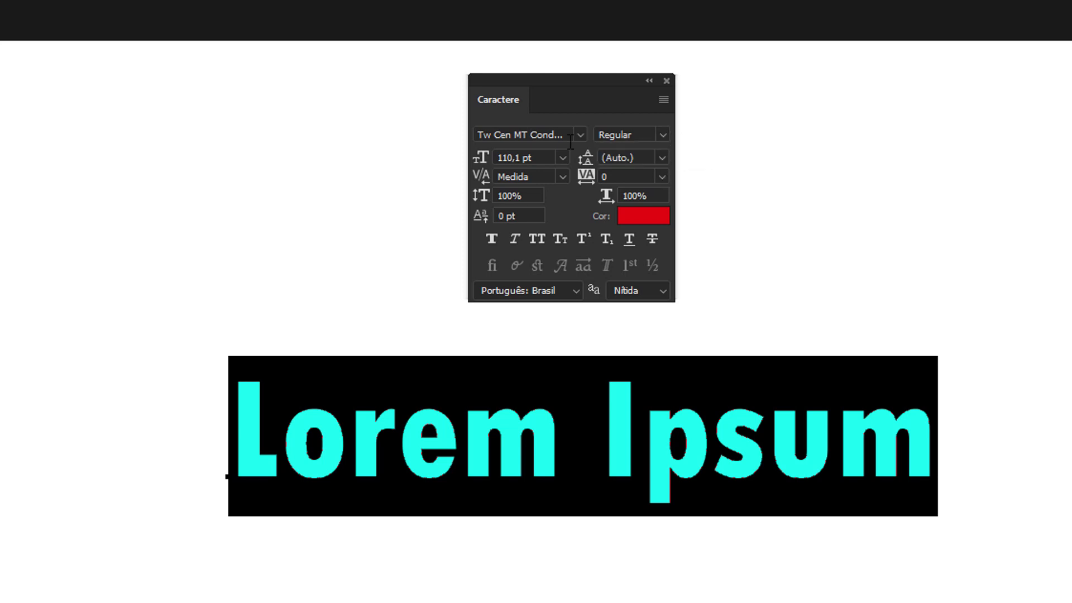
{"action": "left_click", "coordinate": [487, 238]}
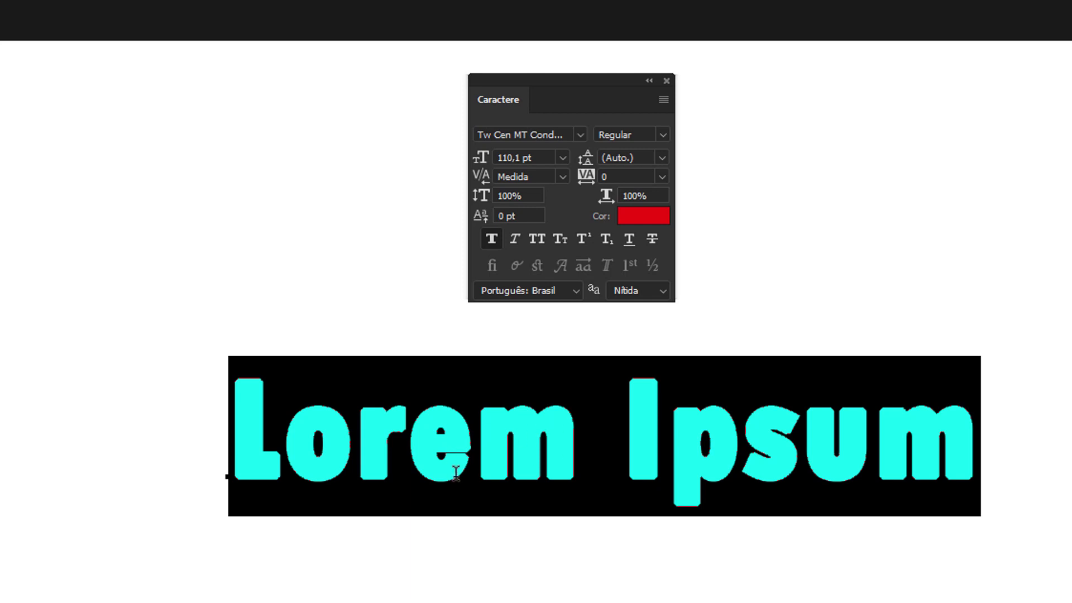
{"action": "left_click", "coordinate": [486, 244]}
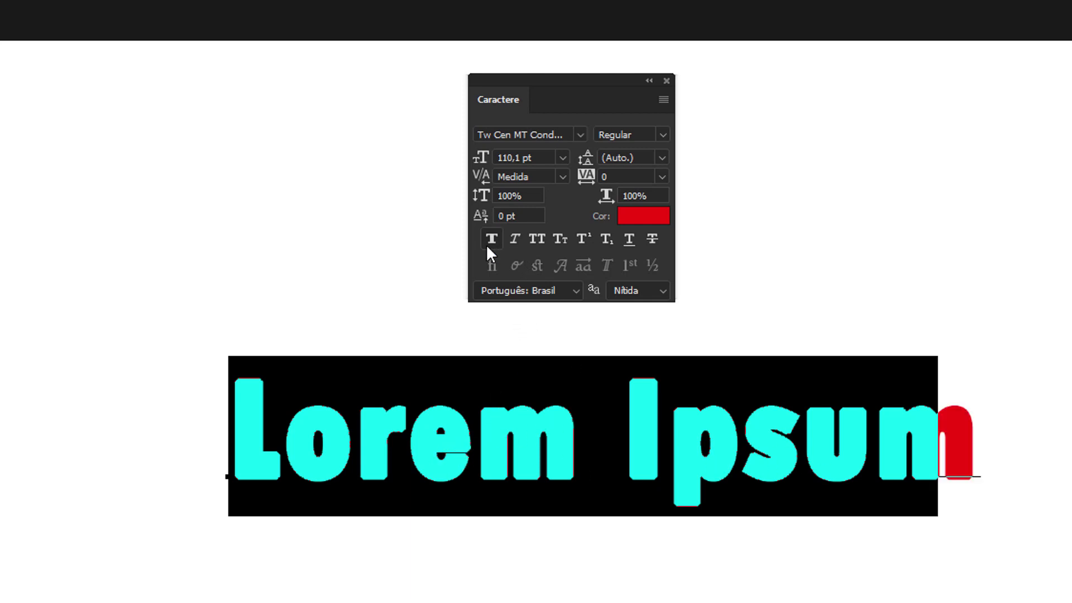
- Browse the installed fonts with their live preview and set the selected text's font to Arial
{"action": "left_click", "coordinate": [579, 134]}
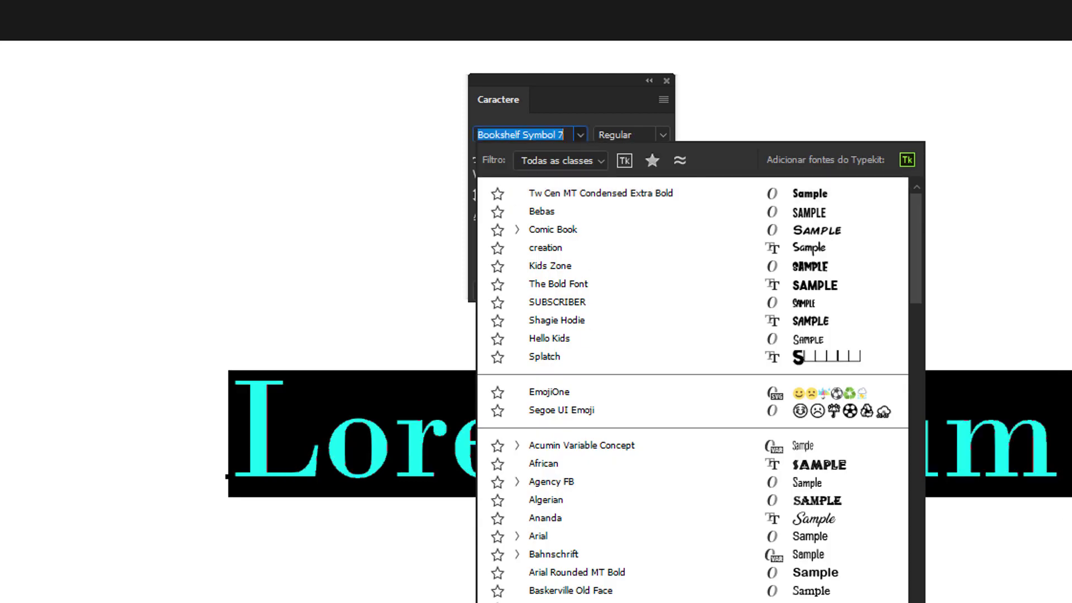
{"action": "scroll", "coordinate": [692, 391], "scroll_direction": "down", "scroll_amount": 2}
{"action": "scroll", "coordinate": [692, 391], "scroll_direction": "down", "scroll_amount": 5}
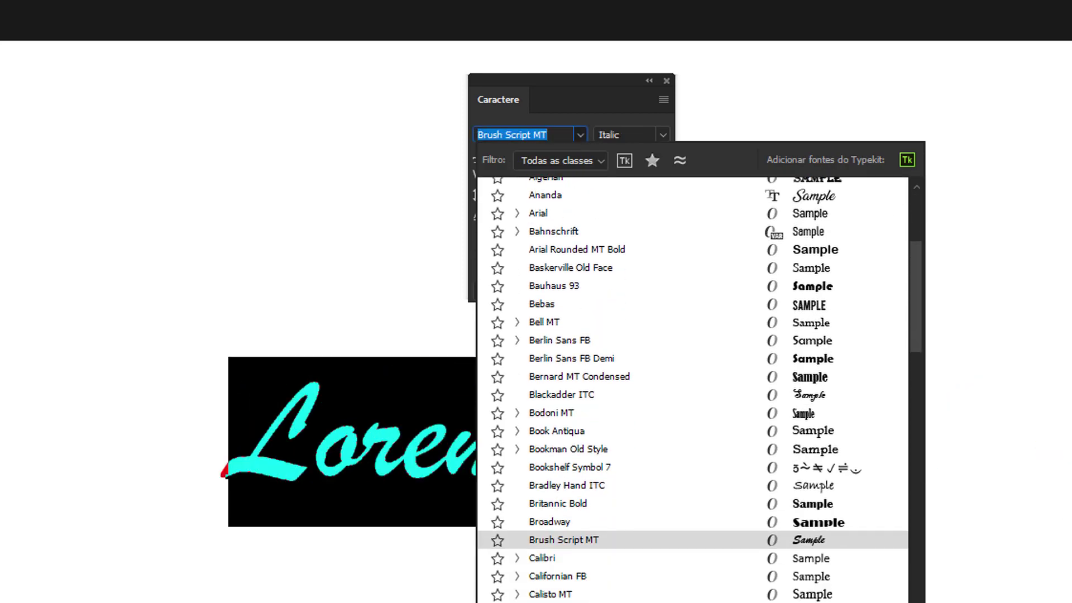
{"action": "scroll", "coordinate": [692, 390], "scroll_direction": "down", "scroll_amount": 2}
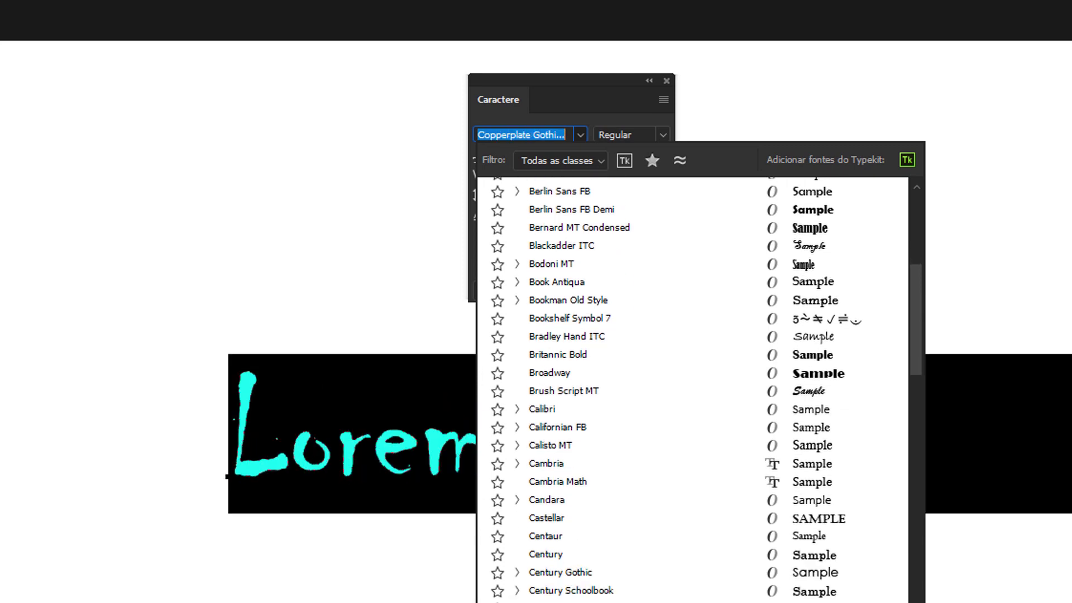
{"action": "scroll", "coordinate": [582, 593], "scroll_direction": "up", "scroll_amount": 1}
{"action": "scroll", "coordinate": [581, 593], "scroll_direction": "up", "scroll_amount": 12}
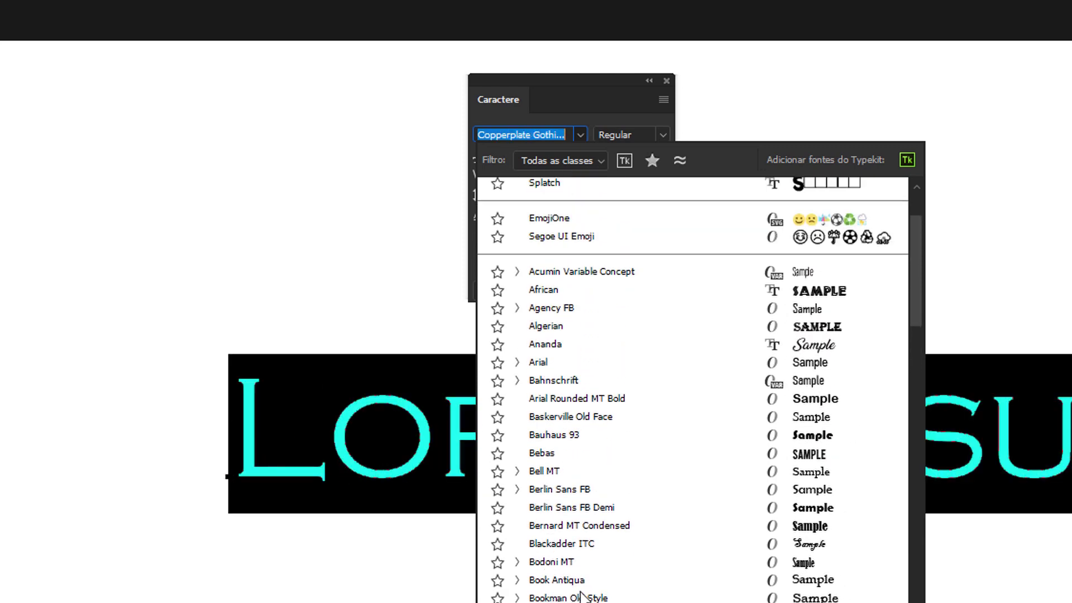
{"action": "left_click", "coordinate": [561, 537]}
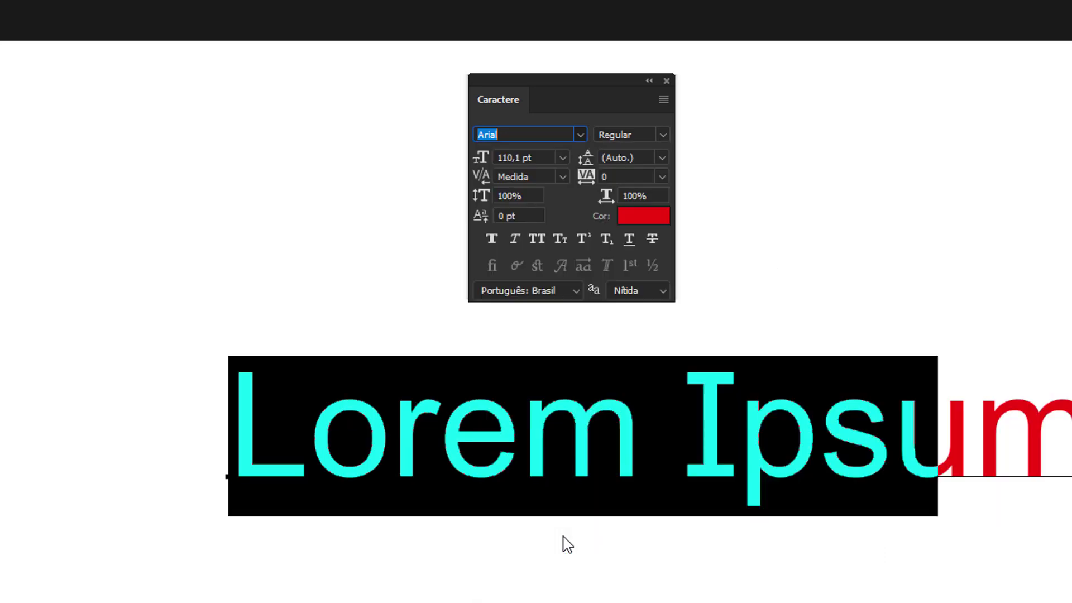
- Try the Bold and Black styles of Arial on the selected text, and set the style back to Regular
{"action": "left_click", "coordinate": [663, 135]}
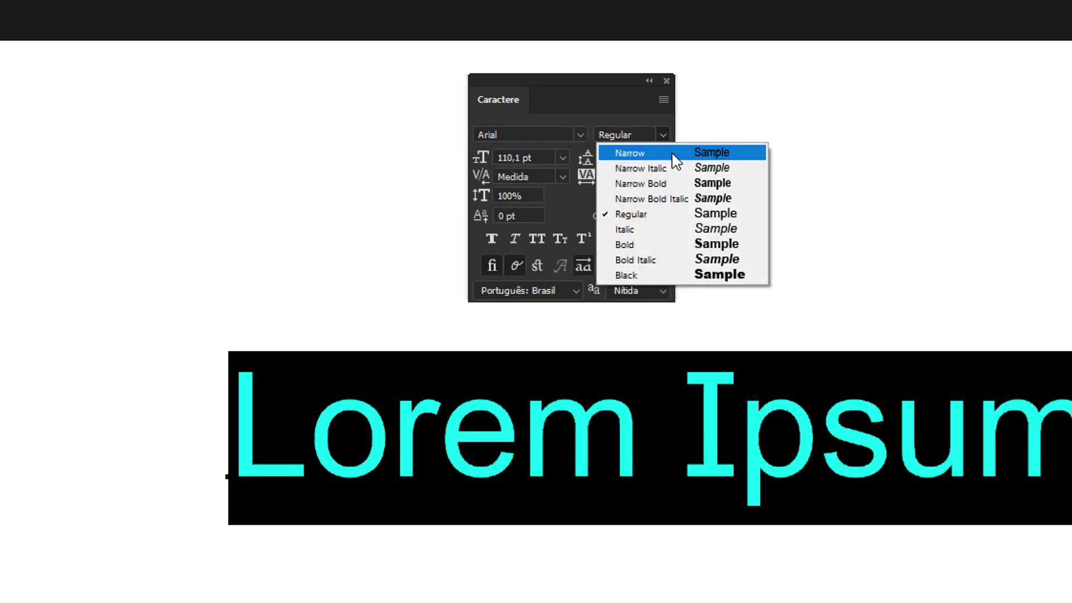
{"action": "left_click", "coordinate": [669, 245]}
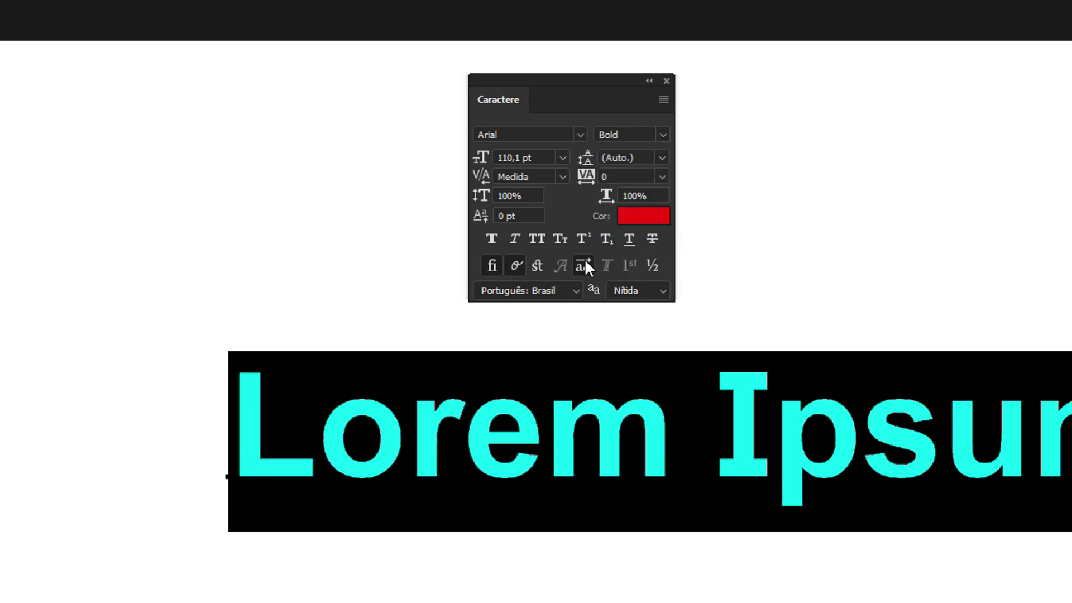
{"action": "left_click", "coordinate": [662, 136]}
{"action": "left_click", "coordinate": [675, 273]}
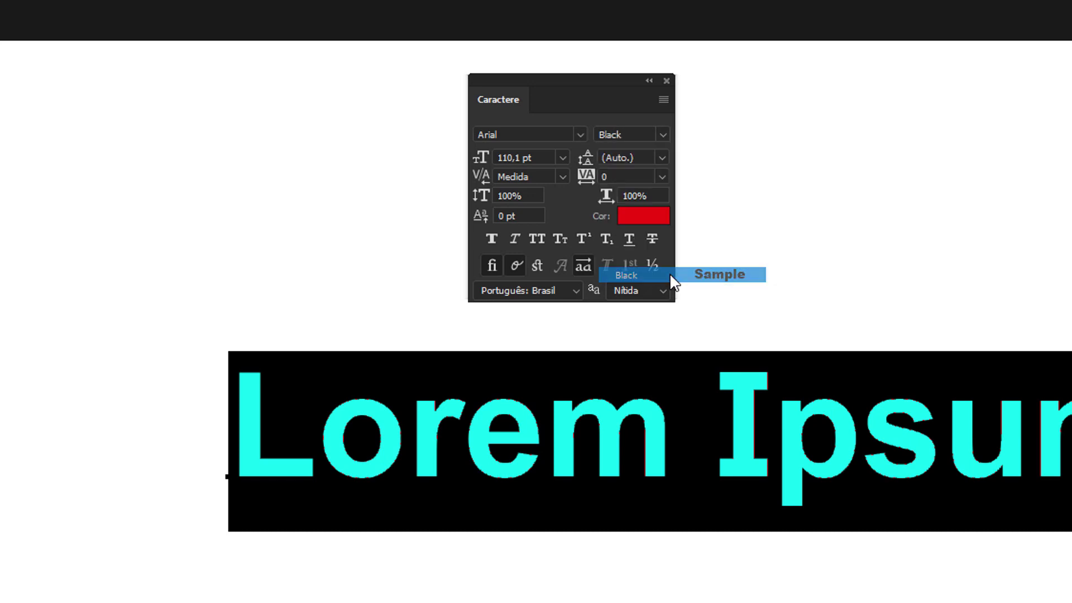
{"action": "left_click", "coordinate": [664, 138]}
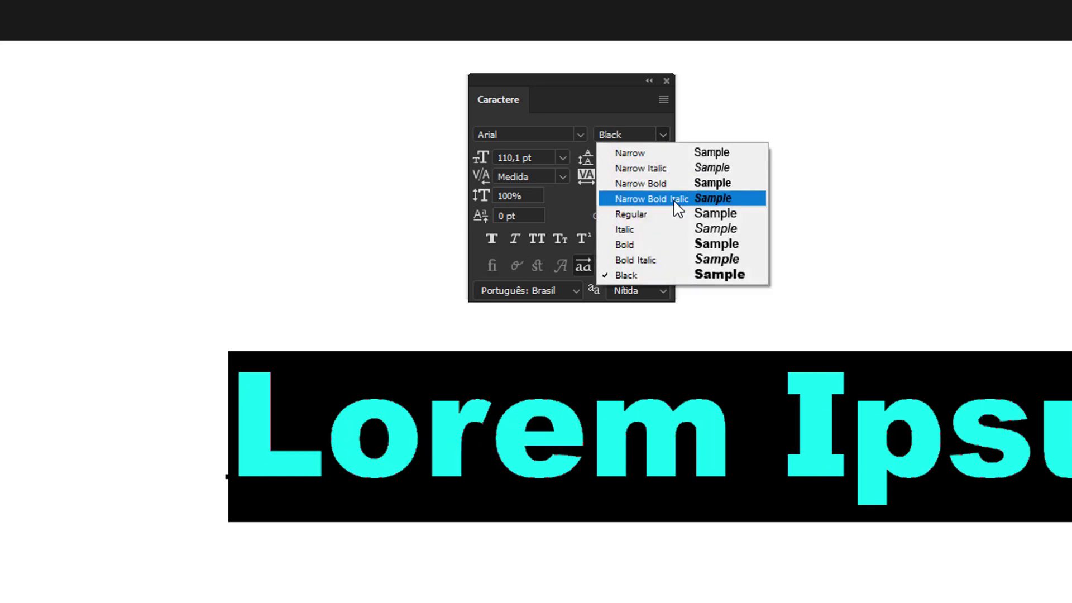
{"action": "left_click", "coordinate": [664, 214]}
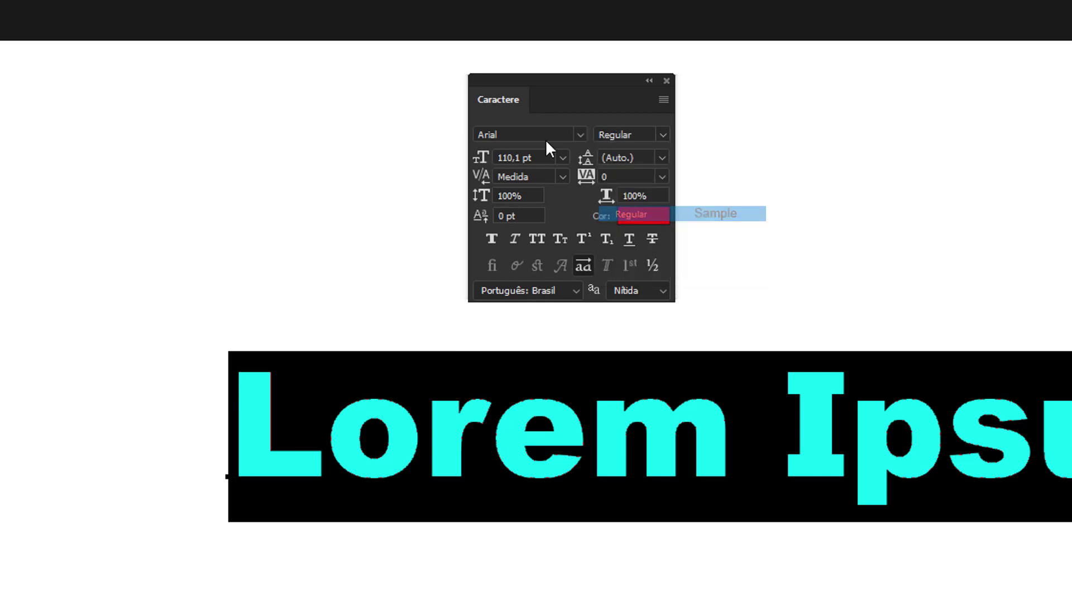
- Set the selected text's font back to Tw Cen MT Condensed Extra Bold, and try Faux Italic on and off
{"action": "left_click", "coordinate": [582, 134]}
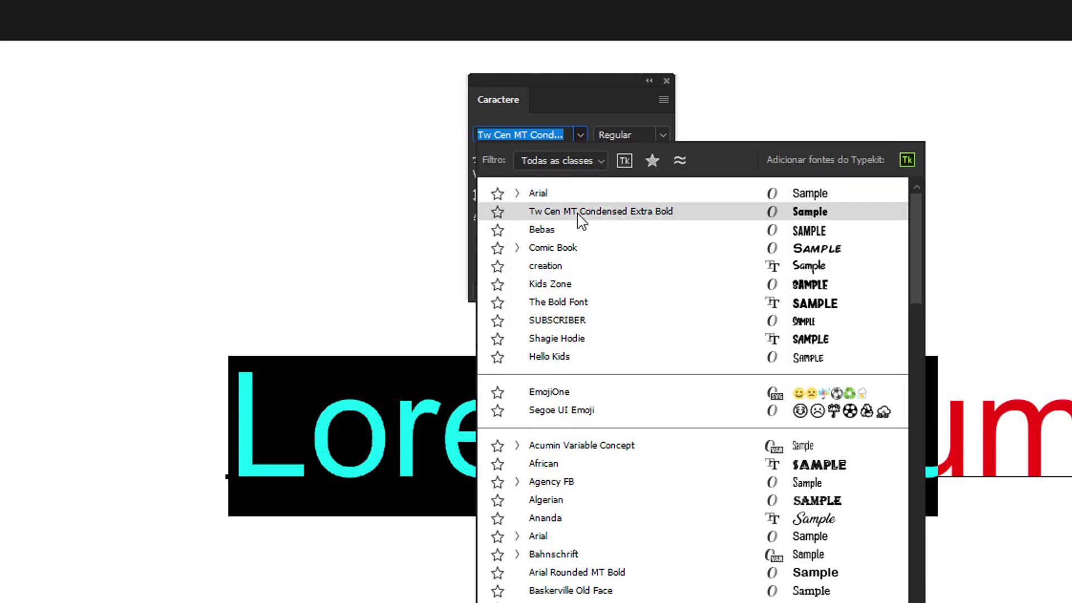
{"action": "left_click", "coordinate": [578, 215]}
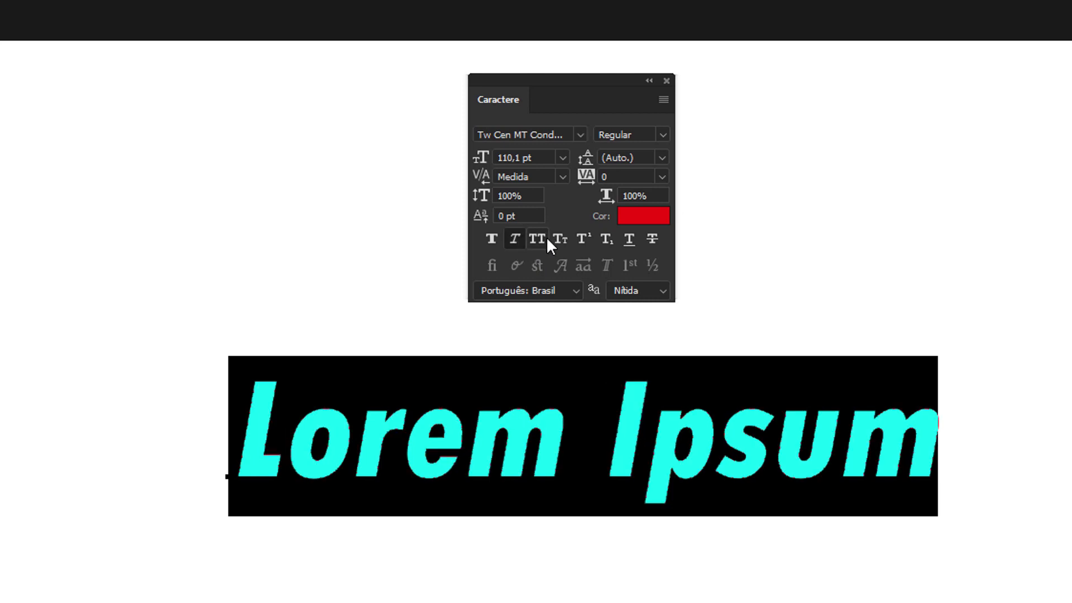
{"action": "left_click", "coordinate": [516, 238]}
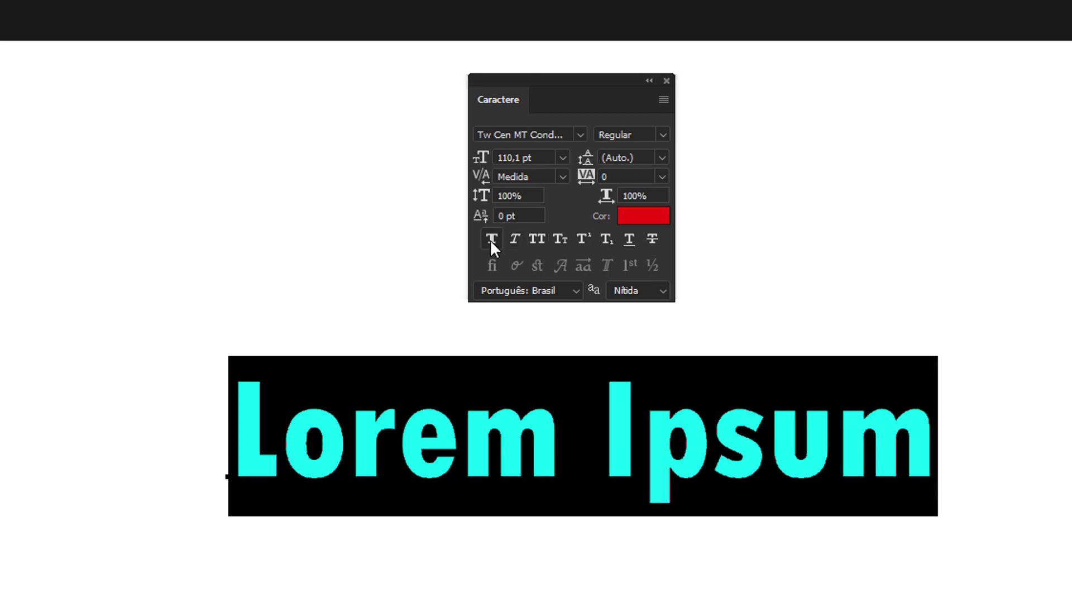
- Toggle All Caps on and off for the selected text to compare, and apply Small Caps
{"action": "left_click", "coordinate": [540, 242]}
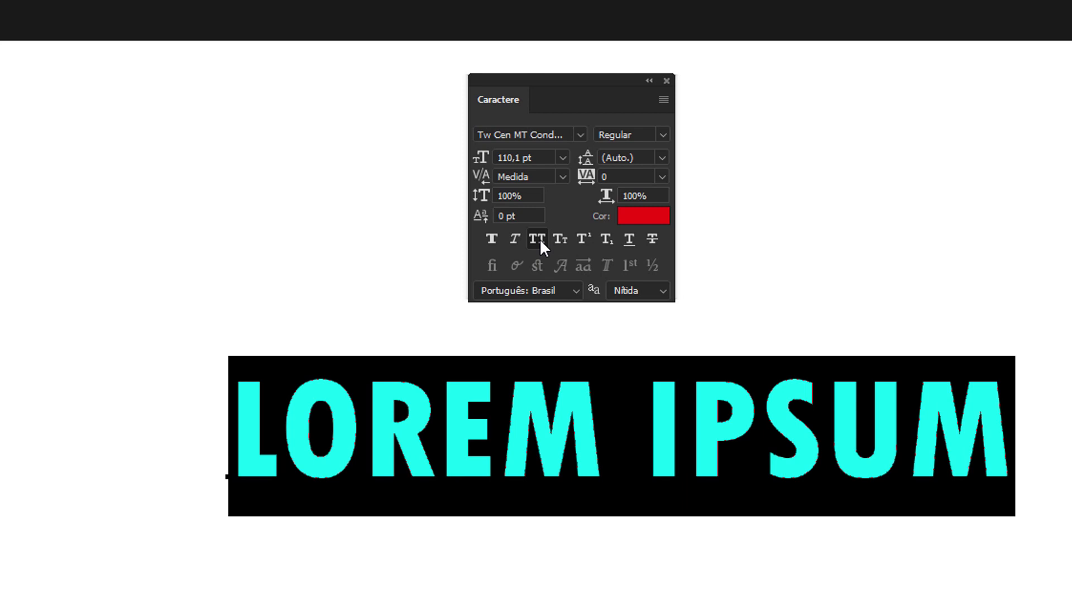
{"action": "left_click", "coordinate": [539, 238]}
{"action": "left_click", "coordinate": [540, 239]}
{"action": "left_click", "coordinate": [535, 240]}
{"action": "left_click", "coordinate": [533, 239]}
{"action": "left_click", "coordinate": [533, 239]}
{"action": "left_click", "coordinate": [559, 239]}
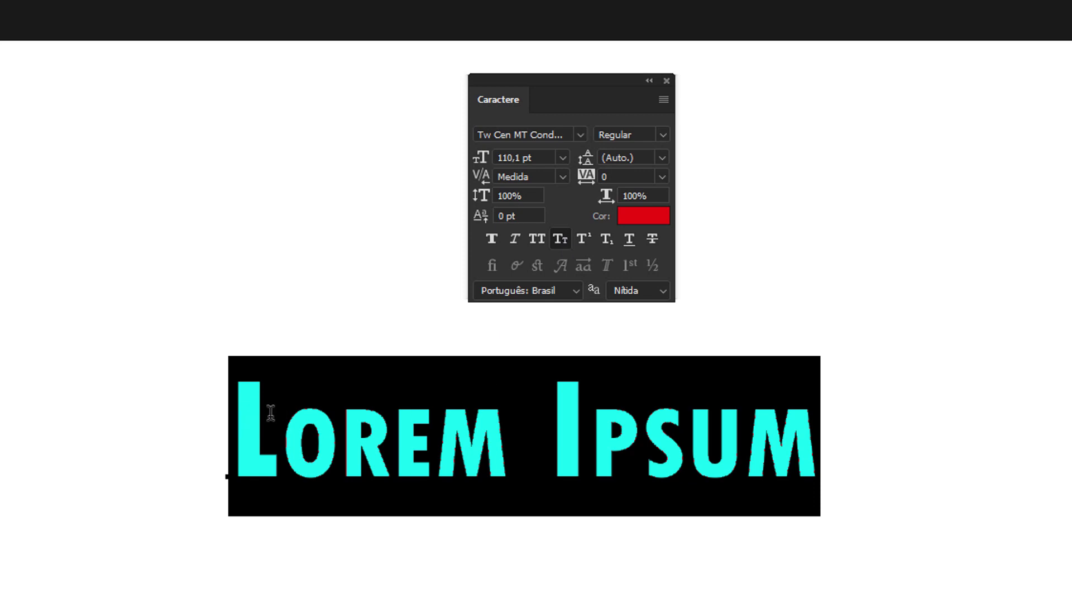
- Toggle Small Caps on the selected text to compare, and leave it turned off
{"action": "left_click", "coordinate": [560, 239]}
{"action": "left_click", "coordinate": [557, 236]}
{"action": "left_click", "coordinate": [560, 239]}
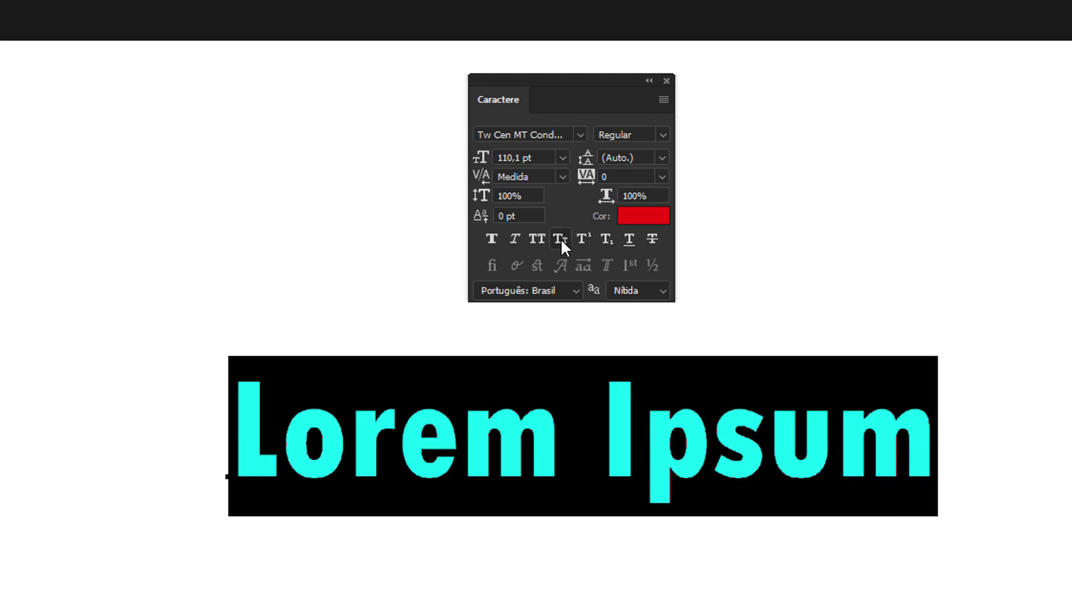
- Toggle Superscript on and off for the selected text, and apply Subscript
{"action": "left_click", "coordinate": [589, 241]}
{"action": "left_click", "coordinate": [588, 240]}
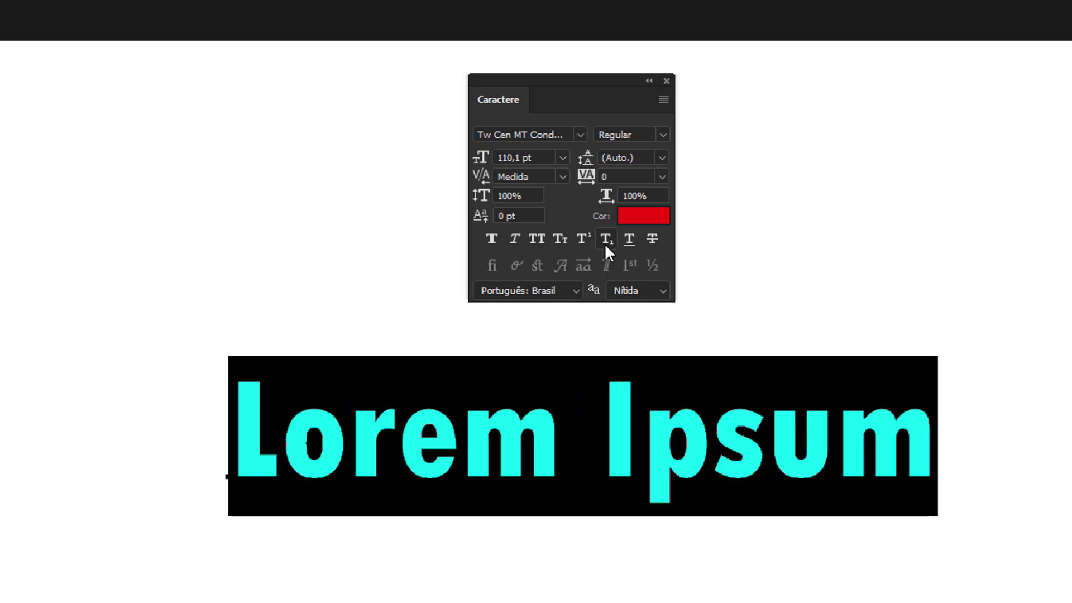
{"action": "left_click", "coordinate": [605, 251]}
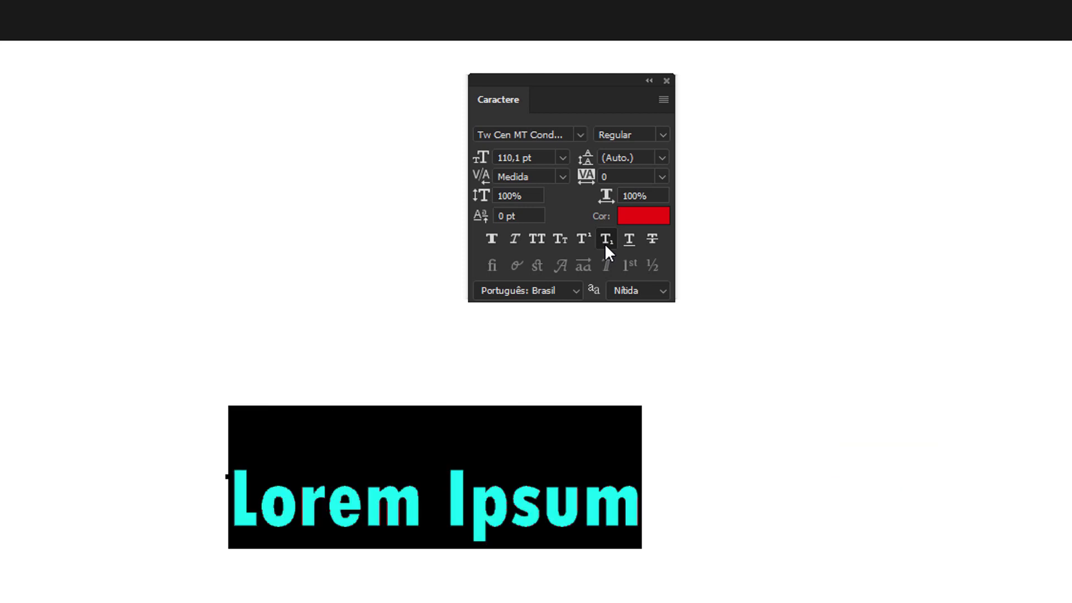
- Insert "as" at the start of the subscript text as a test, and undo it
{"action": "left_click", "coordinate": [235, 462]}
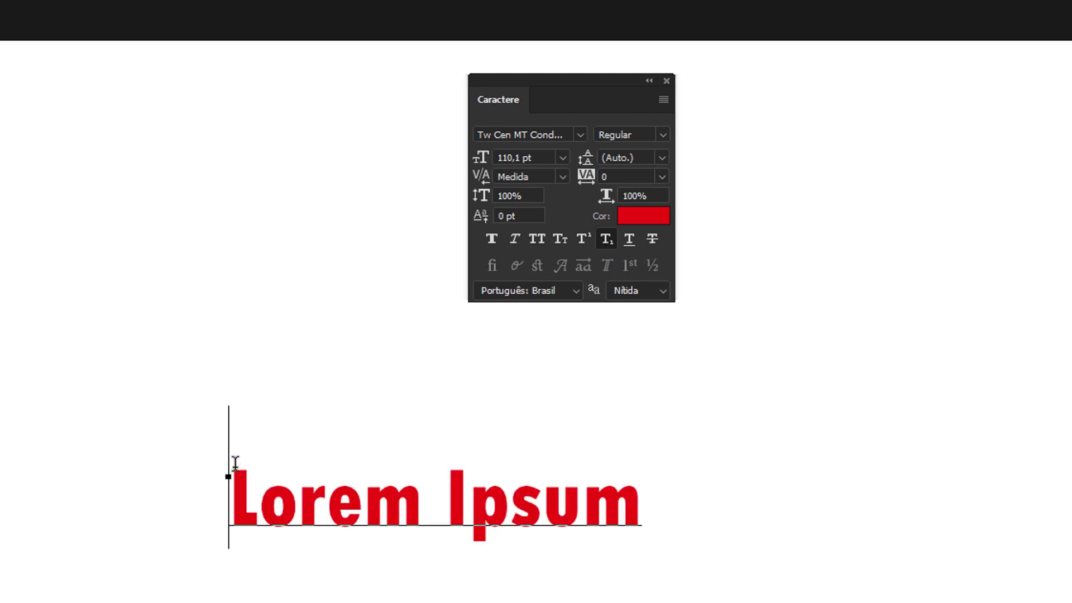
{"action": "type", "text": "as"}
{"action": "key", "text": "ctrl+z"}
- Select the whole text, switch it from Subscript to Superscript, and turn Superscript off
{"action": "left_click_drag", "start_coordinate": [232, 502], "coordinate": [814, 514]}
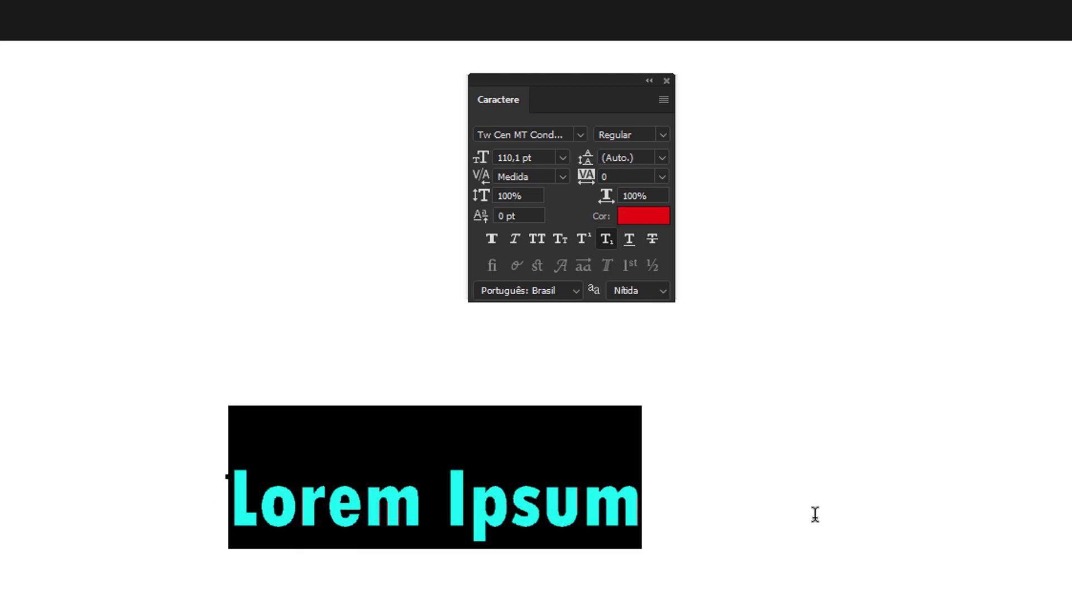
{"action": "left_click", "coordinate": [582, 240]}
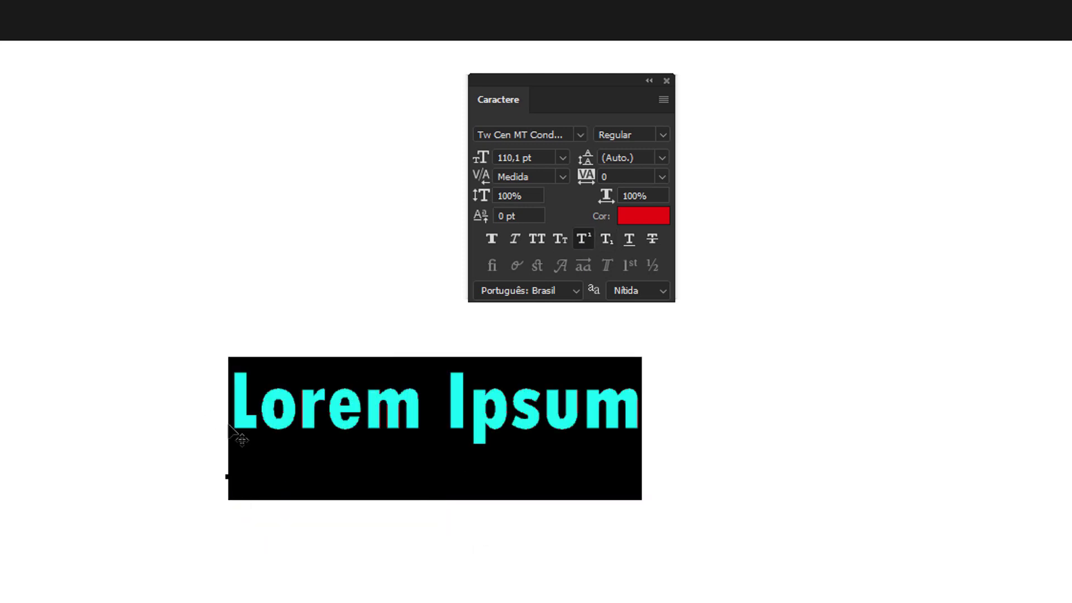
{"action": "left_click", "coordinate": [582, 238]}
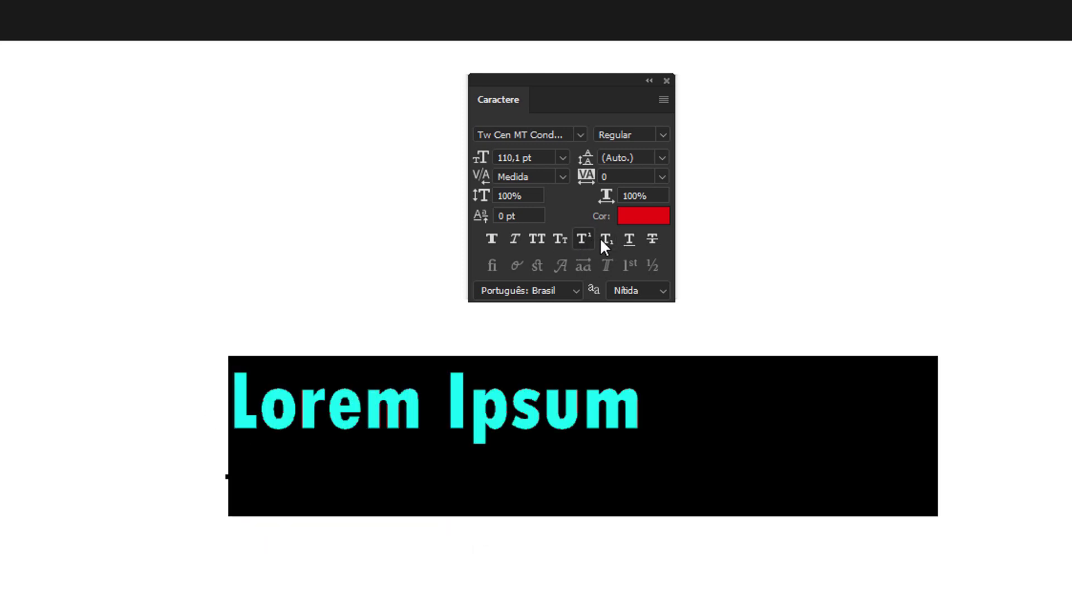
- Try Underline and Strikethrough on the selected text, and turn both off
{"action": "left_click", "coordinate": [629, 240]}
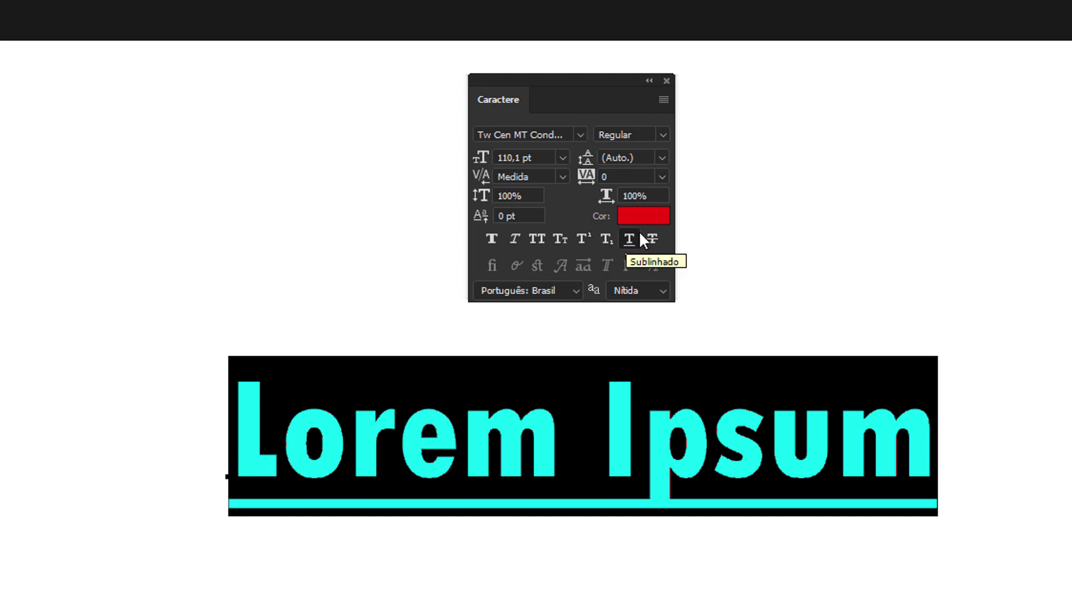
{"action": "left_click", "coordinate": [650, 238]}
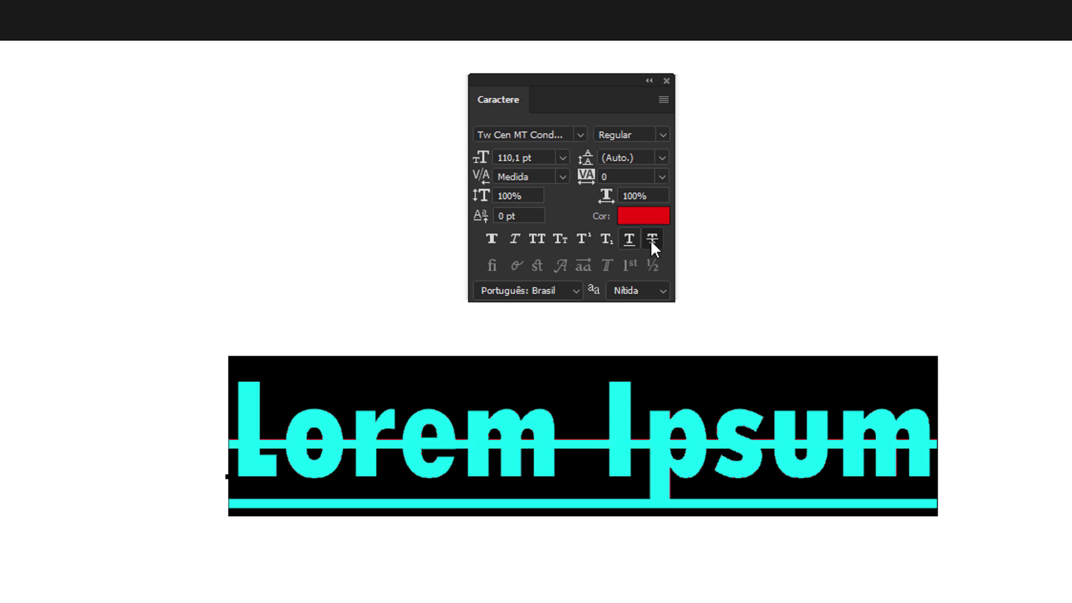
{"action": "left_click", "coordinate": [630, 240]}
{"action": "left_click", "coordinate": [649, 240]}
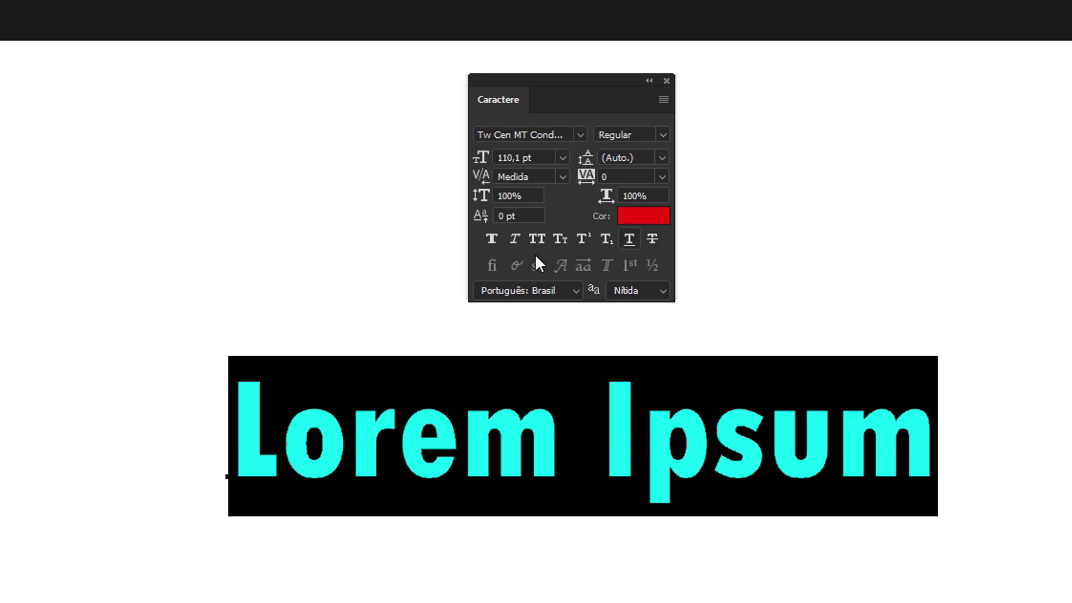
- Look through the text language options without changing them, reselect the text and move the Character panel out of the way
{"action": "left_click", "coordinate": [577, 289]}
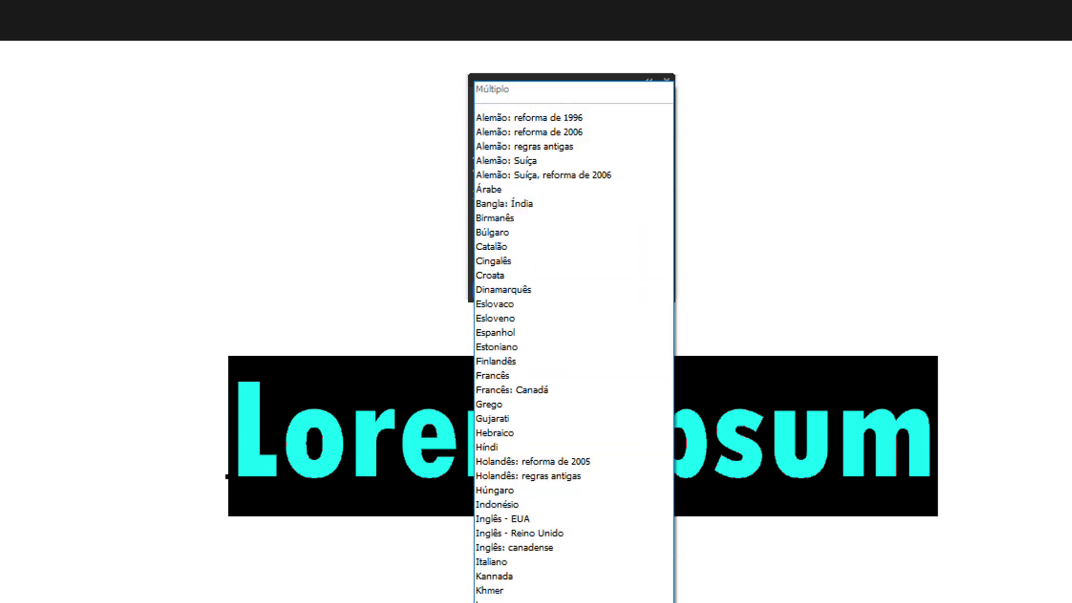
{"action": "left_click", "coordinate": [590, 77]}
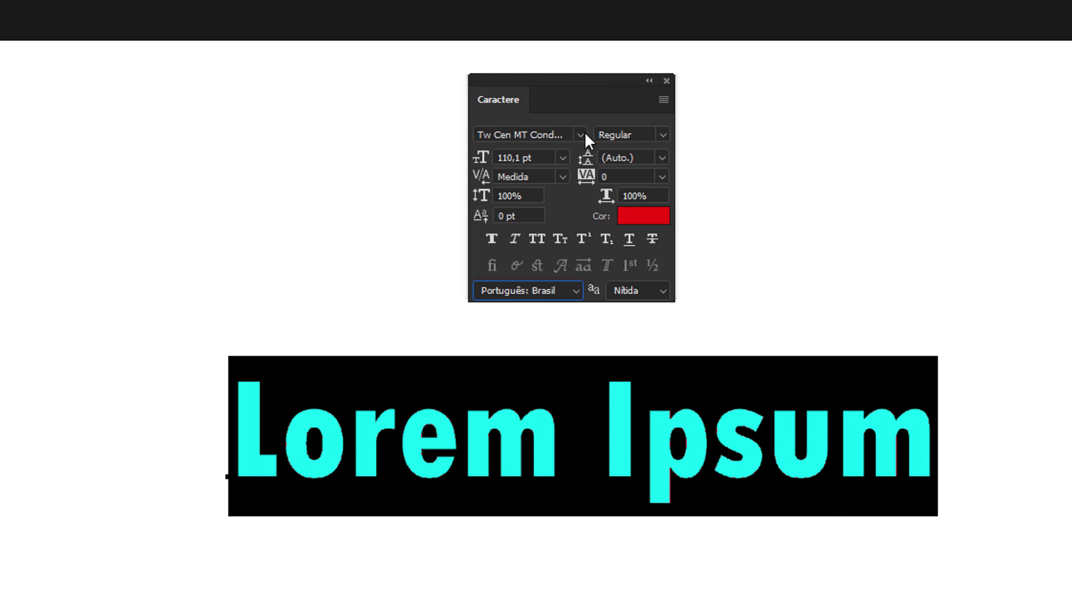
{"action": "left_click", "coordinate": [455, 392]}
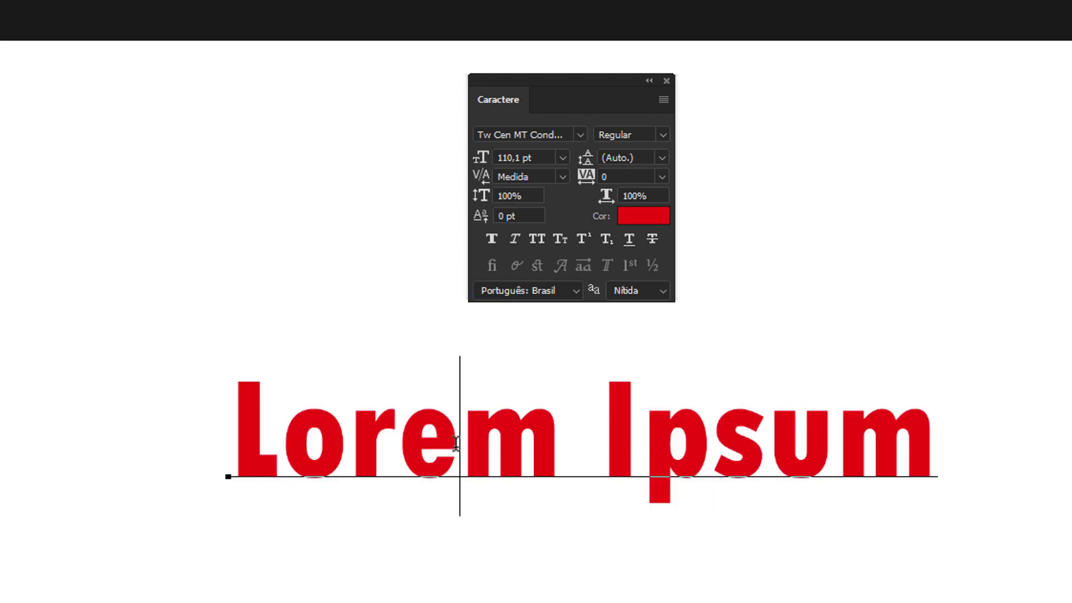
{"action": "left_click_drag", "start_coordinate": [239, 425], "coordinate": [942, 448]}
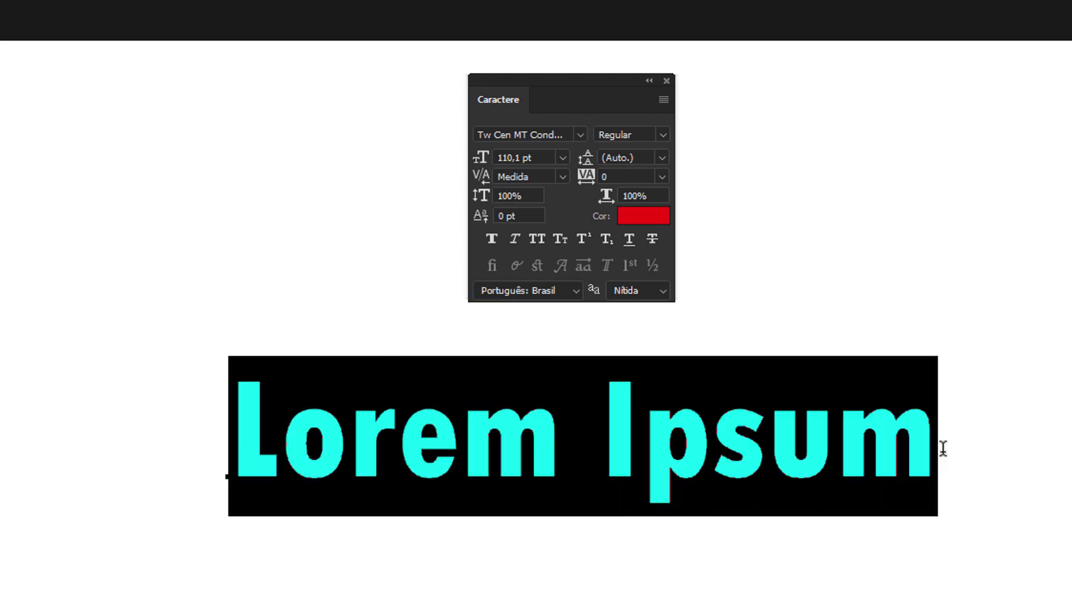
{"action": "left_click_drag", "start_coordinate": [552, 79], "coordinate": [1066, 84]}
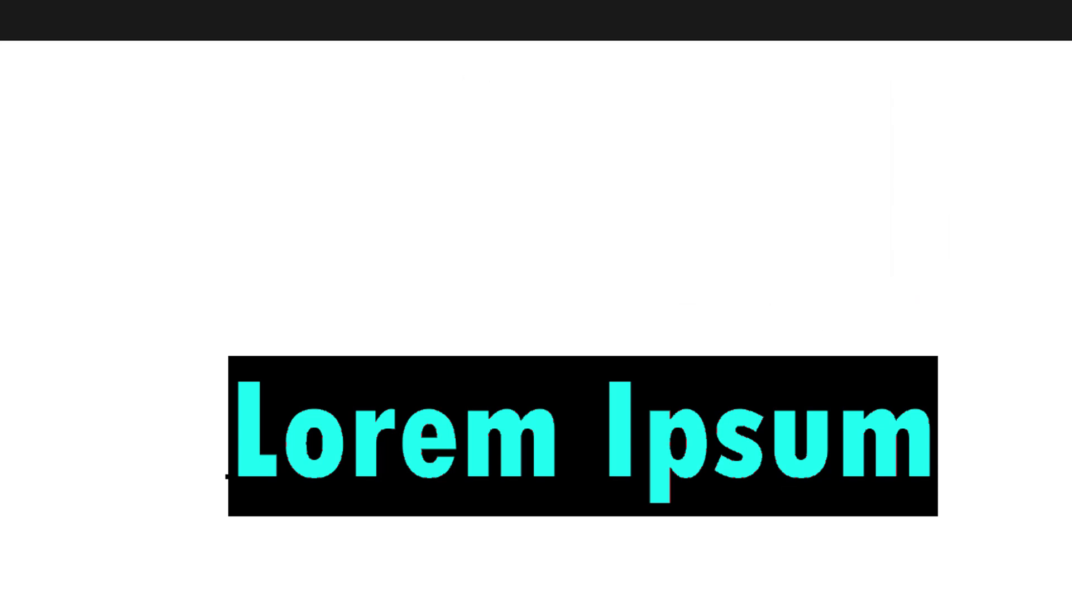
- Break the text into two lines, "Lorem" and "Ipsum", and select all of it
{"action": "left_click", "coordinate": [427, 395]}
{"action": "left_click", "coordinate": [581, 426]}
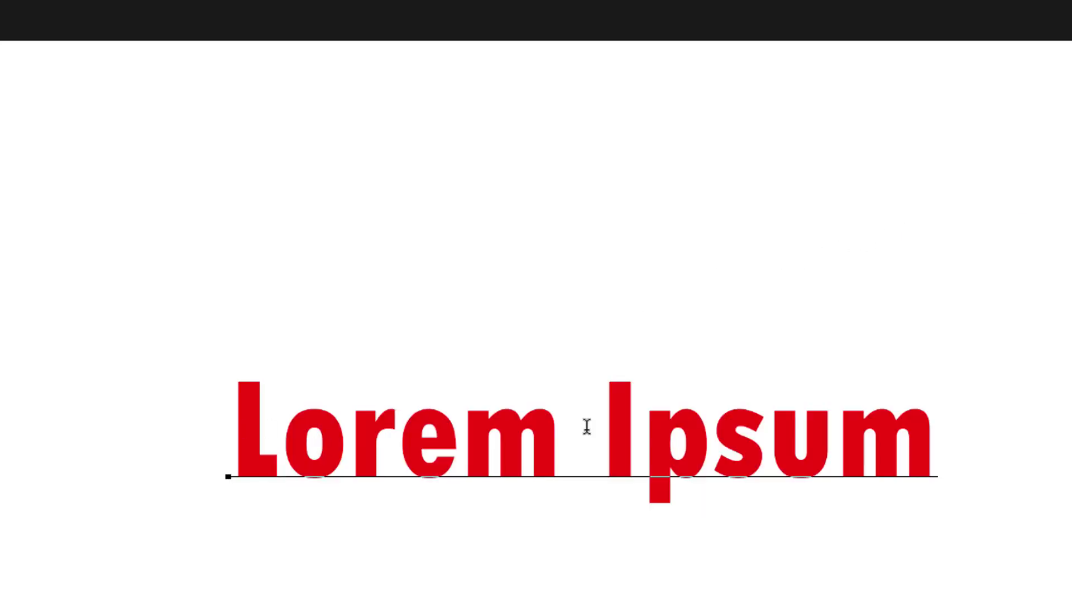
{"action": "key", "text": "Return"}
{"action": "key", "text": "ctrl+a"}
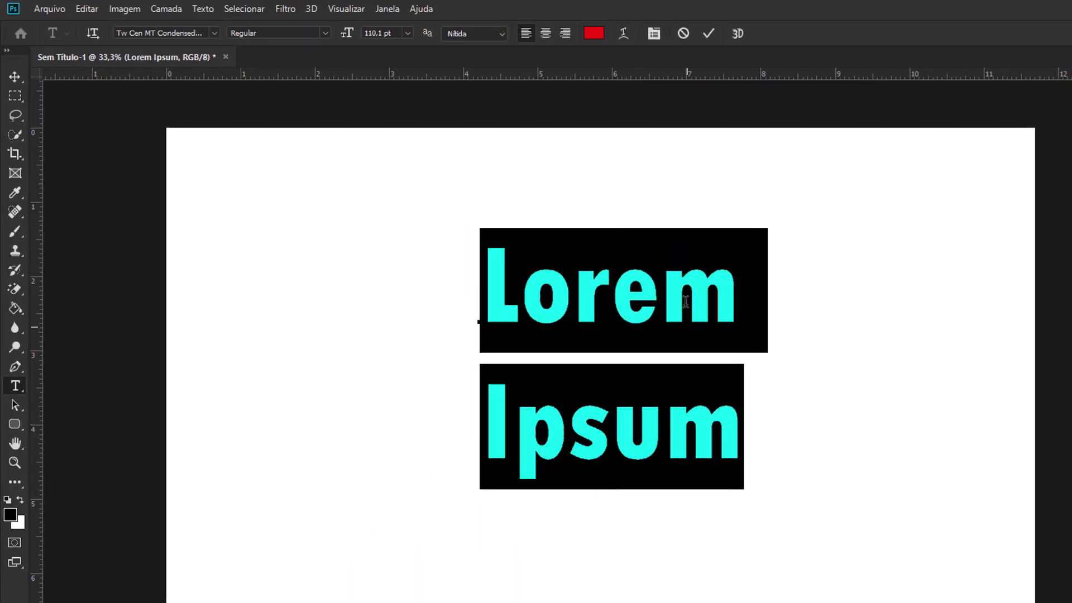
- Try centre and right alignment on the two-line text, and return it to left alignment
{"action": "left_click", "coordinate": [546, 35]}
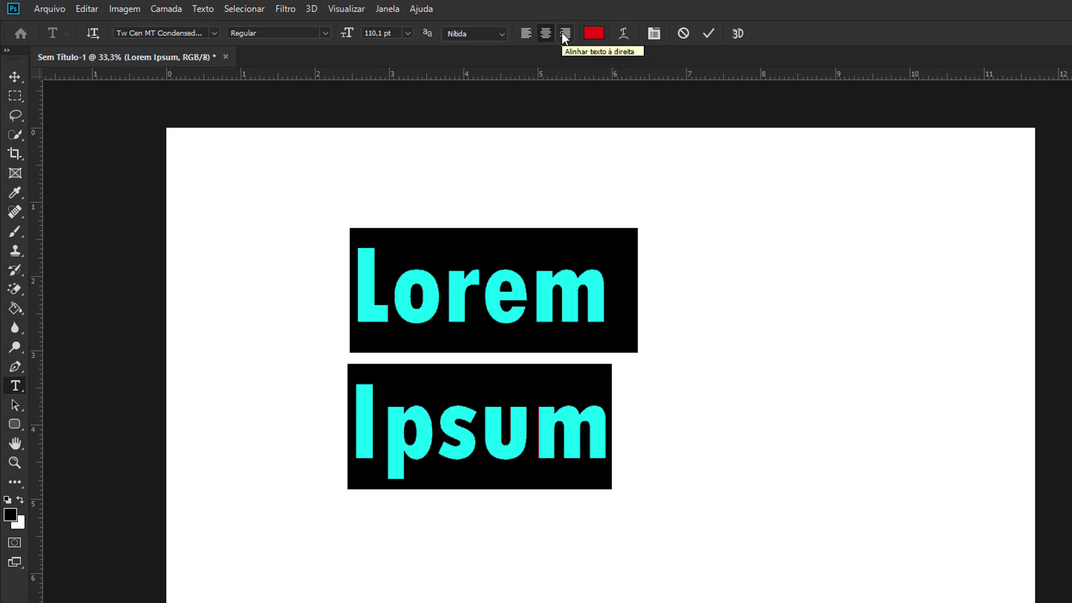
{"action": "left_click", "coordinate": [565, 34]}
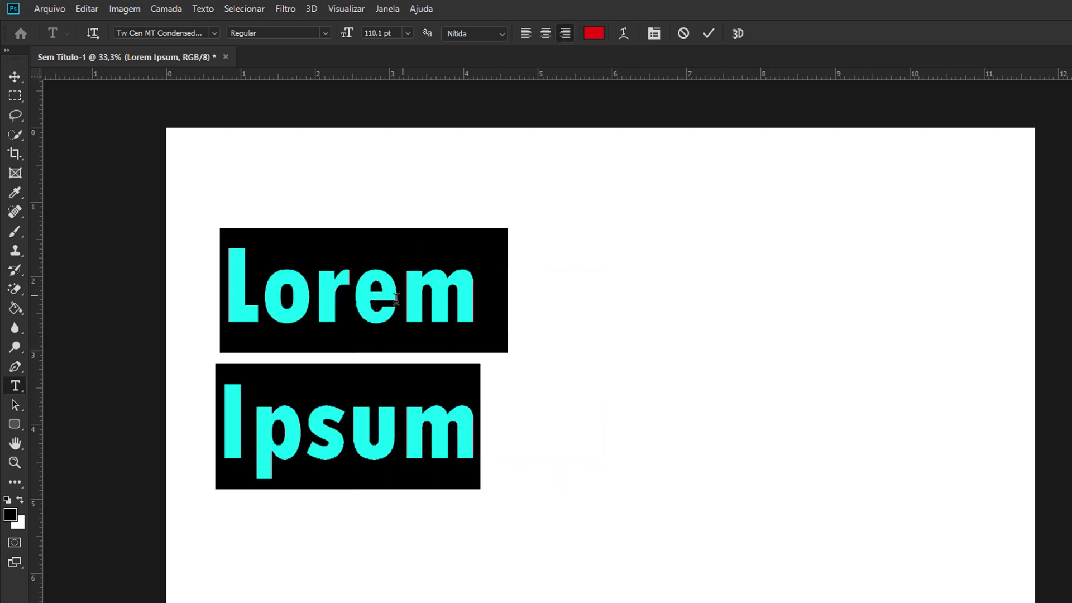
{"action": "left_click", "coordinate": [525, 35]}
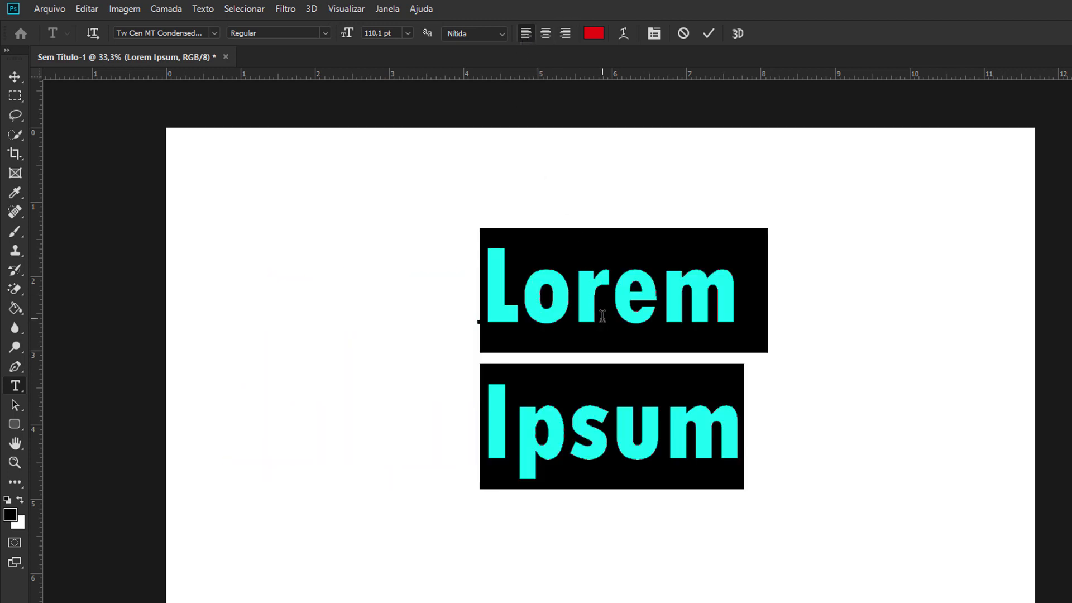
- Rejoin "Lorem" and "Ipsum" on one line and move the text nearer the middle of the page
{"action": "left_click", "coordinate": [611, 282]}
{"action": "left_click", "coordinate": [739, 287]}
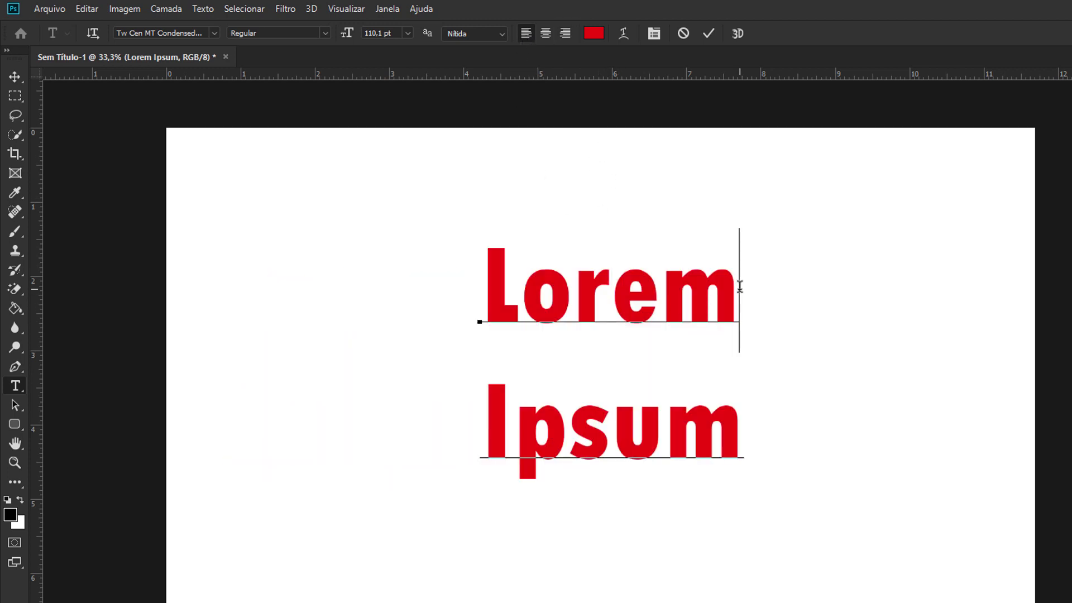
{"action": "key", "text": "Delete"}
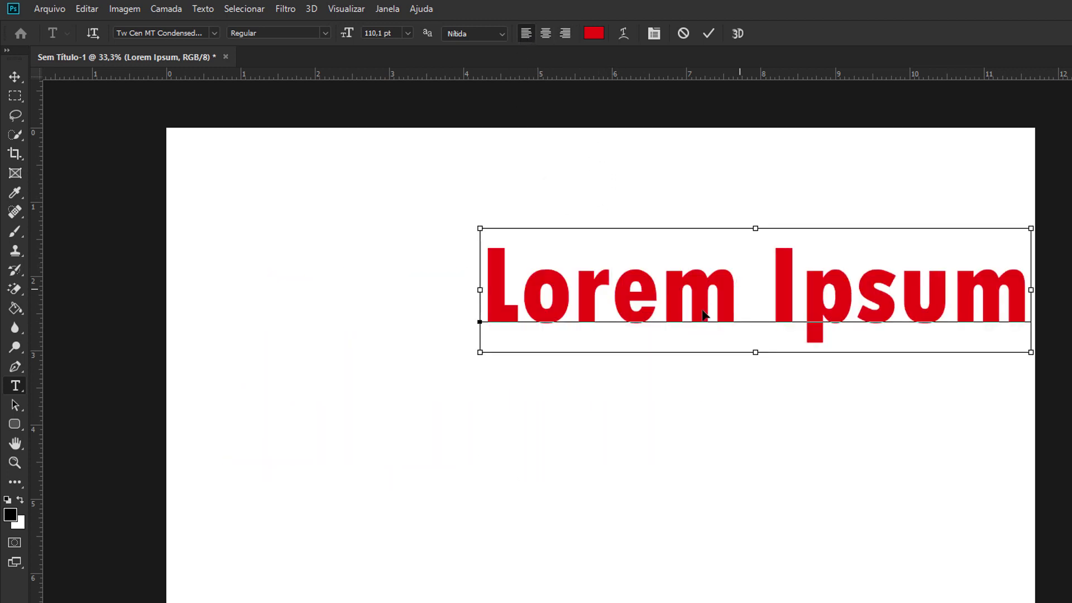
{"action": "left_click_drag", "start_coordinate": [702, 310], "coordinate": [584, 371]}
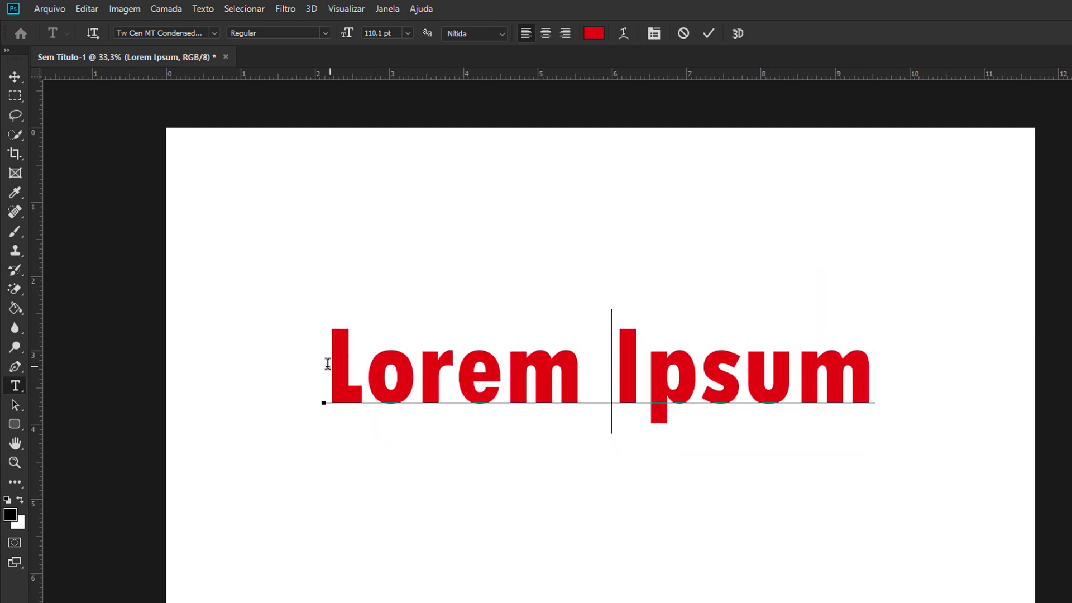
- Set the whole "Lorem Ipsum" text to All Caps and shift it slightly left
{"action": "left_click_drag", "start_coordinate": [328, 363], "coordinate": [919, 376]}
{"action": "left_click", "coordinate": [798, 380]}
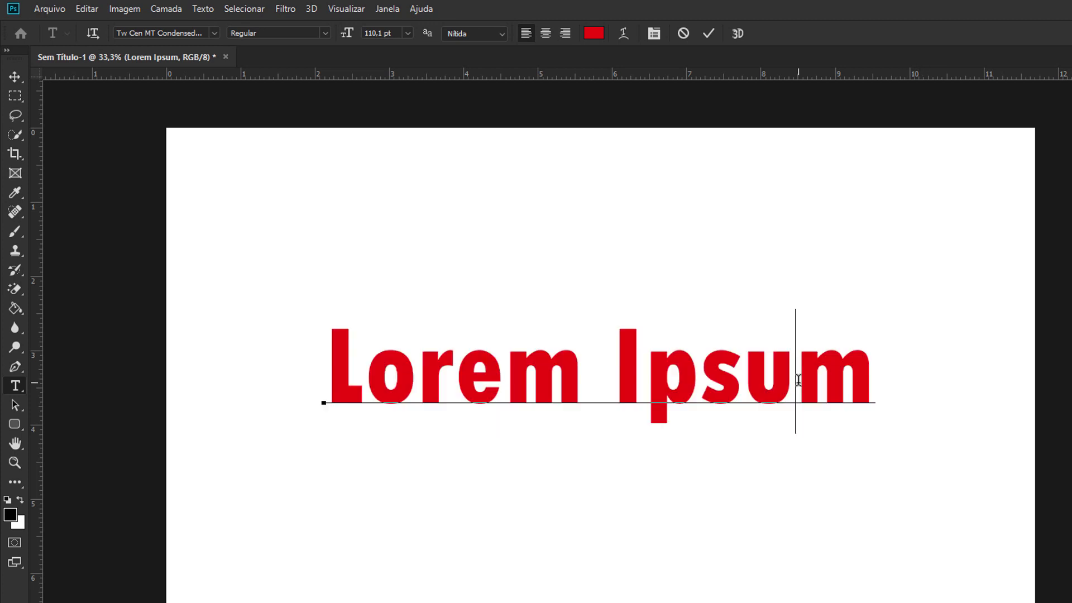
{"action": "left_click_drag", "start_coordinate": [319, 363], "coordinate": [936, 375]}
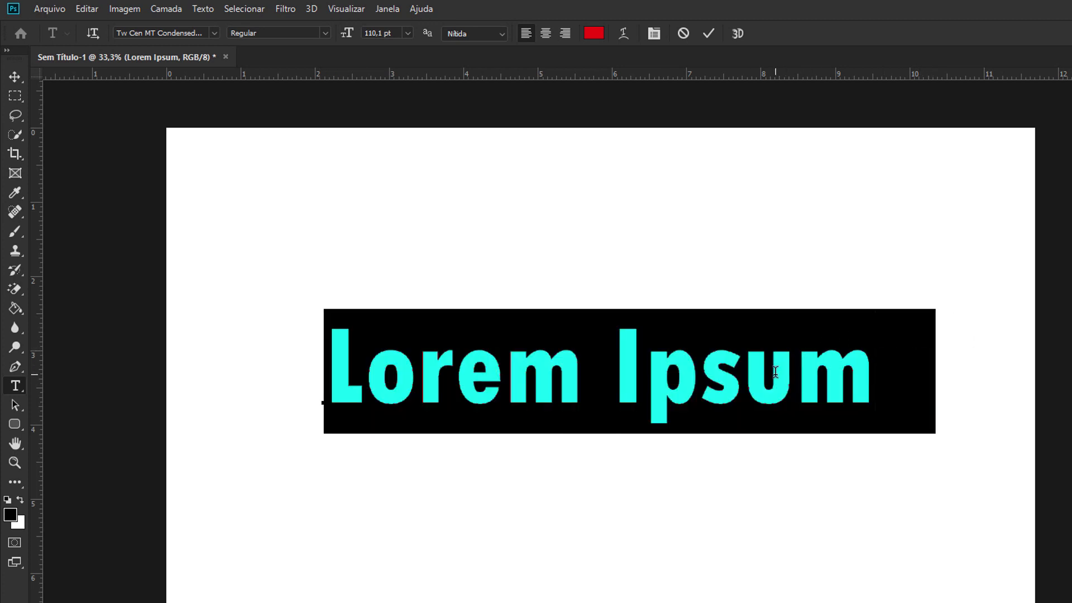
{"action": "key", "text": "ctrl+shift+k"}
{"action": "left_click_drag", "start_coordinate": [785, 375], "coordinate": [777, 375]}
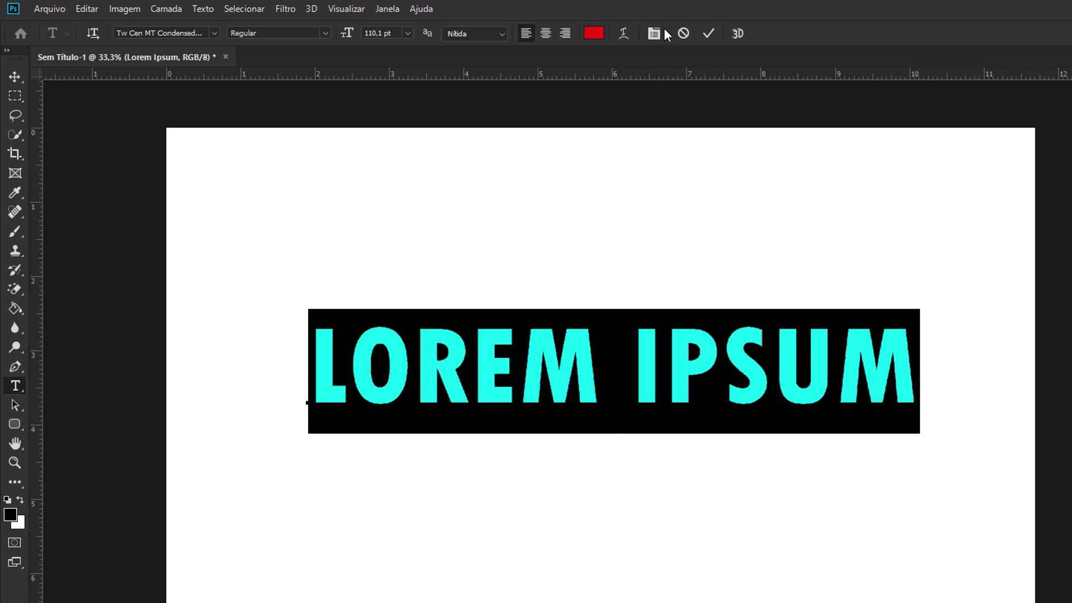
- Select all of "LOREM IPSUM" and apply the Arco (Arc) style of Warp Text to it
{"action": "left_click", "coordinate": [677, 333]}
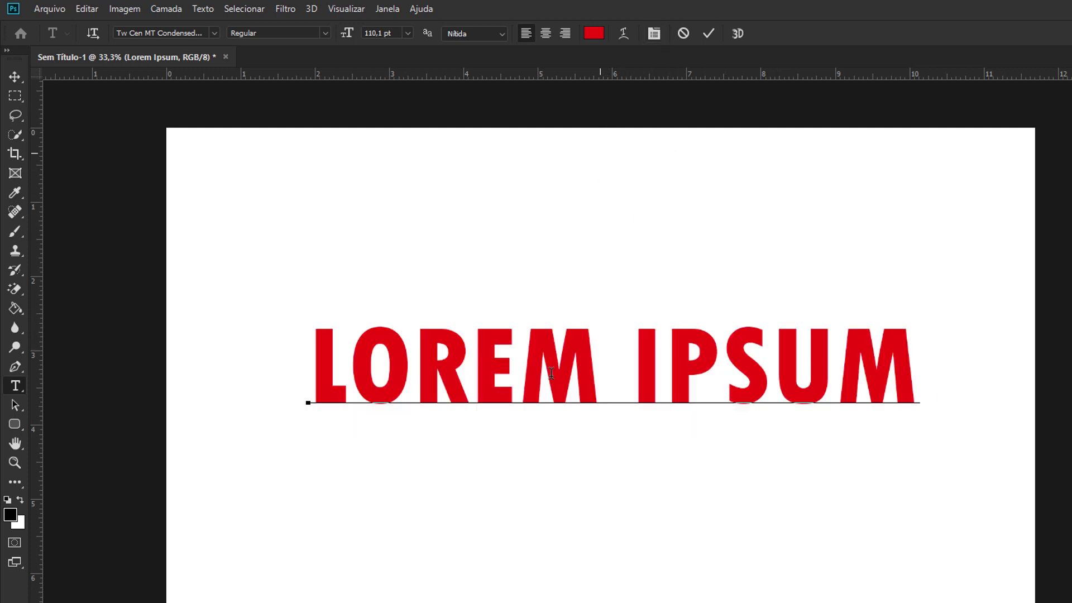
{"action": "double_click", "coordinate": [313, 358]}
{"action": "left_click", "coordinate": [919, 353], "text": "shift"}
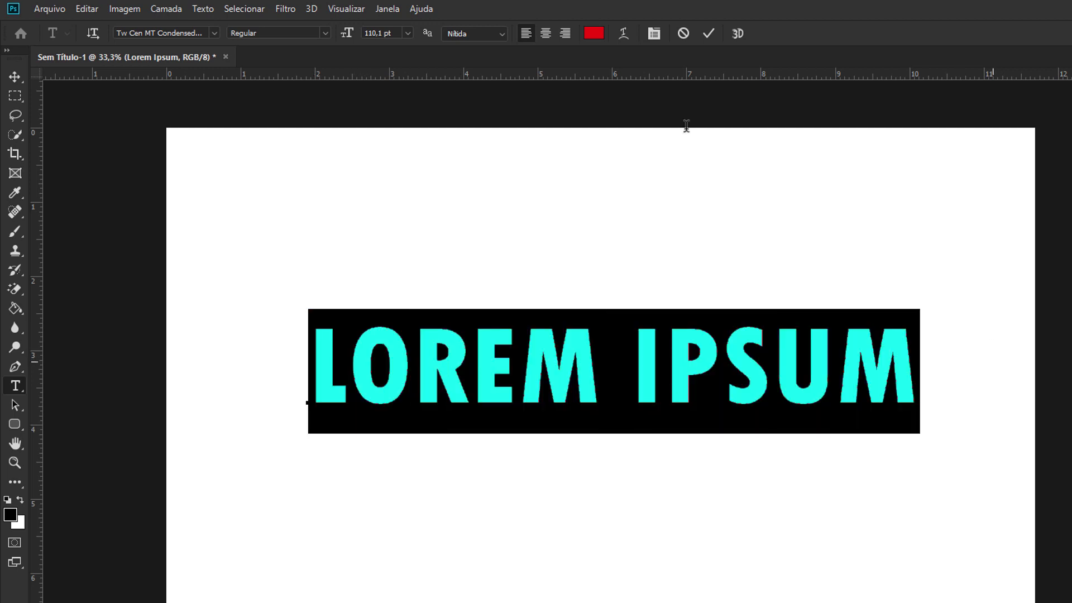
{"action": "left_click", "coordinate": [624, 32]}
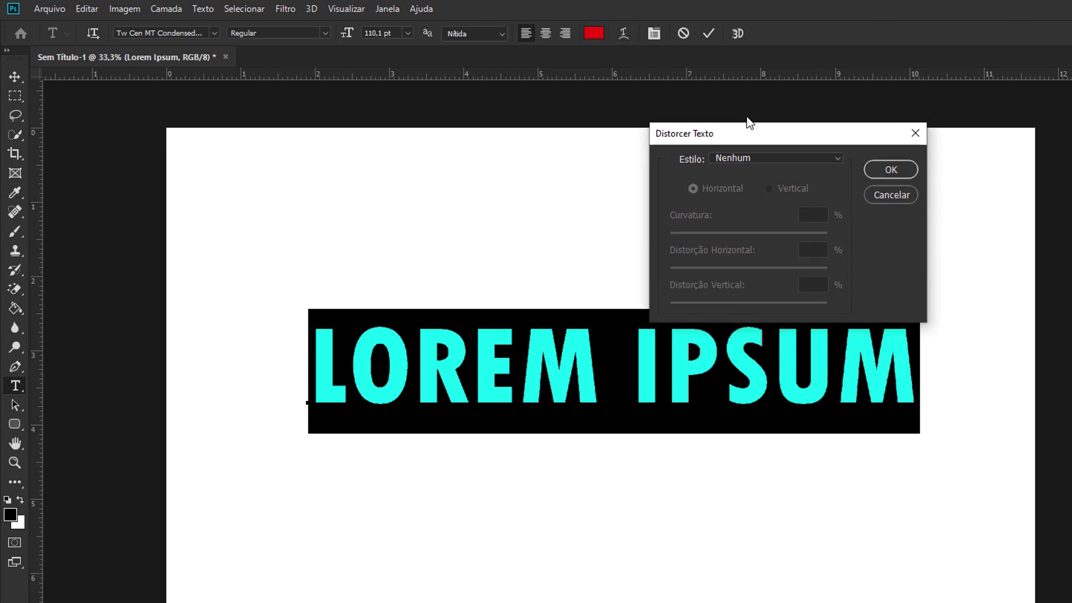
{"action": "left_click_drag", "start_coordinate": [749, 131], "coordinate": [612, 454]}
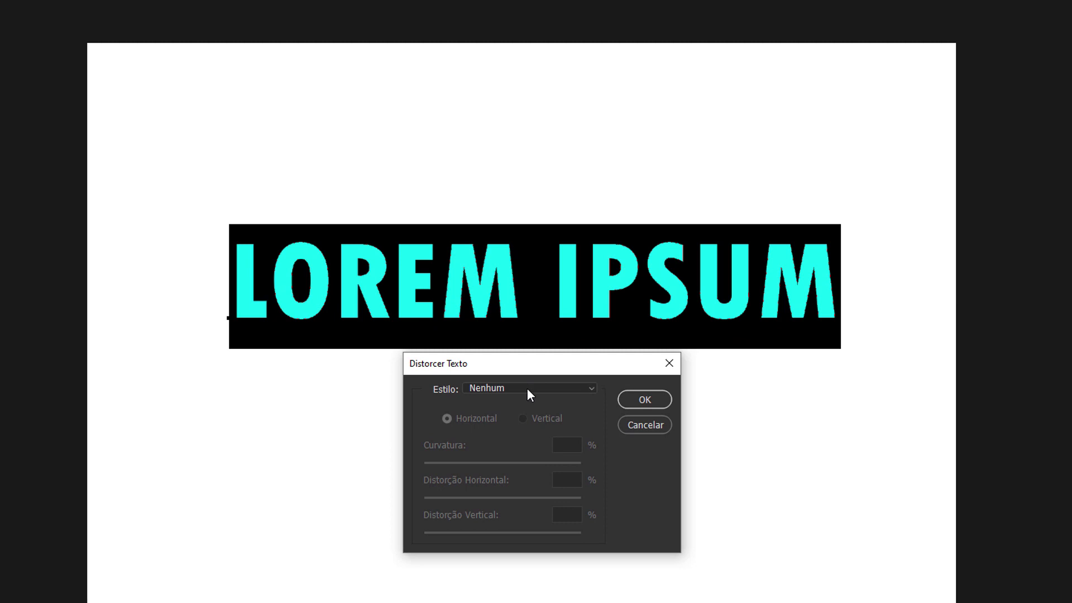
{"action": "left_click", "coordinate": [527, 388]}
{"action": "left_click", "coordinate": [527, 387]}
{"action": "left_click", "coordinate": [526, 388]}
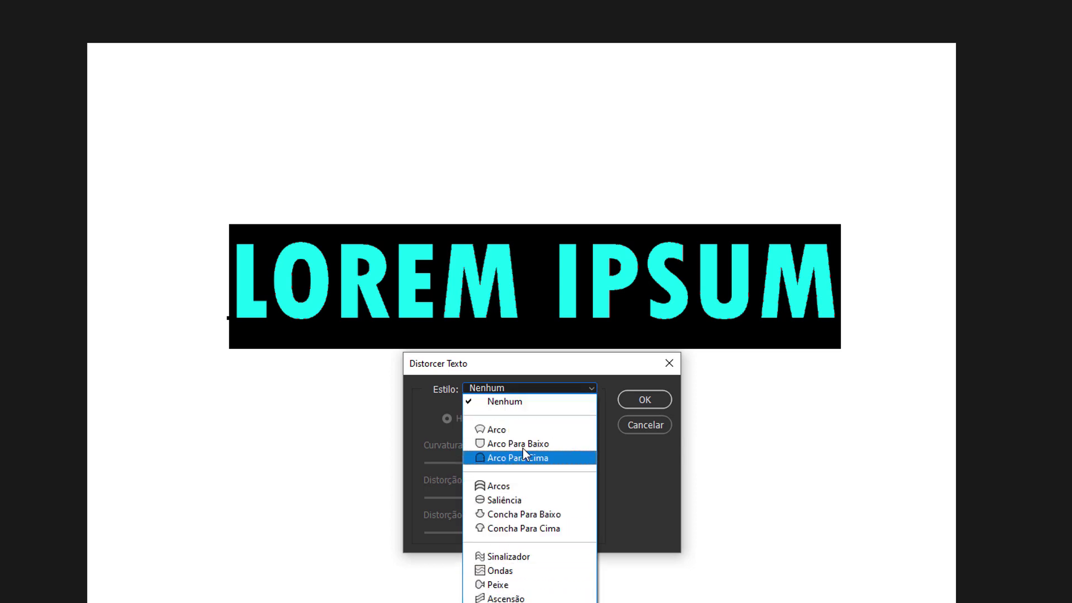
{"action": "left_click", "coordinate": [519, 430]}
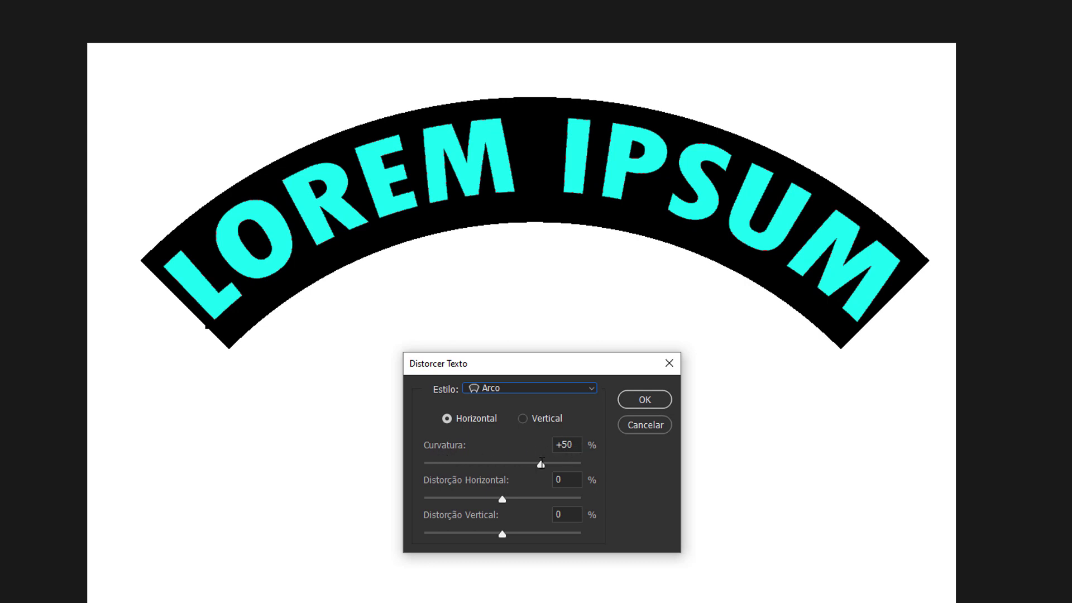
- Set the horizontal Arco warp's bend to -63% and move the dialog clear of the curved text
{"action": "left_click_drag", "start_coordinate": [541, 463], "coordinate": [555, 465]}
{"action": "left_click_drag", "start_coordinate": [560, 464], "coordinate": [453, 473]}
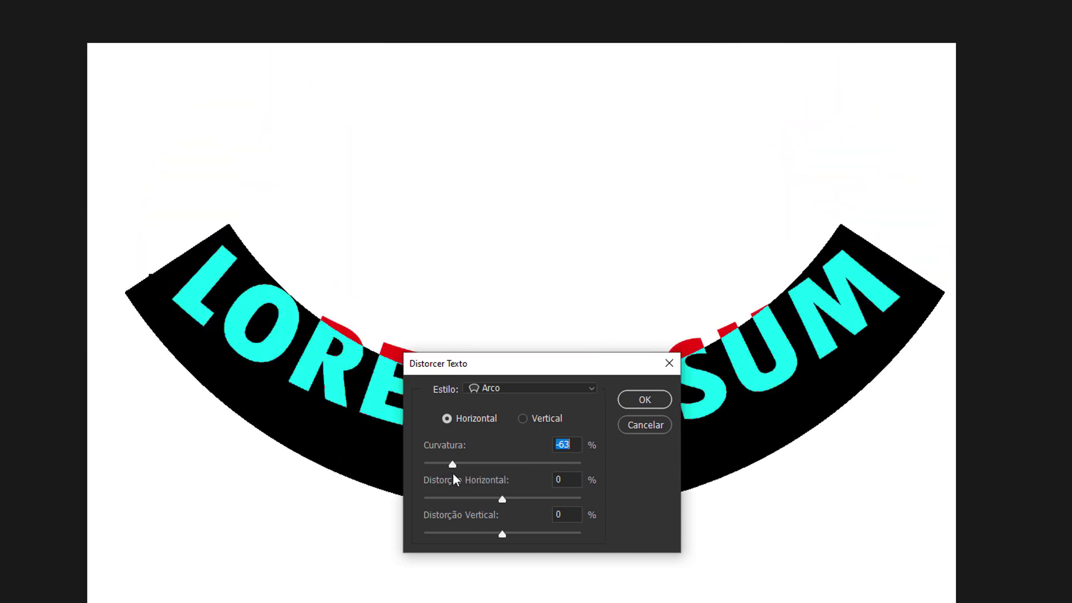
{"action": "left_click_drag", "start_coordinate": [531, 372], "coordinate": [474, 507]}
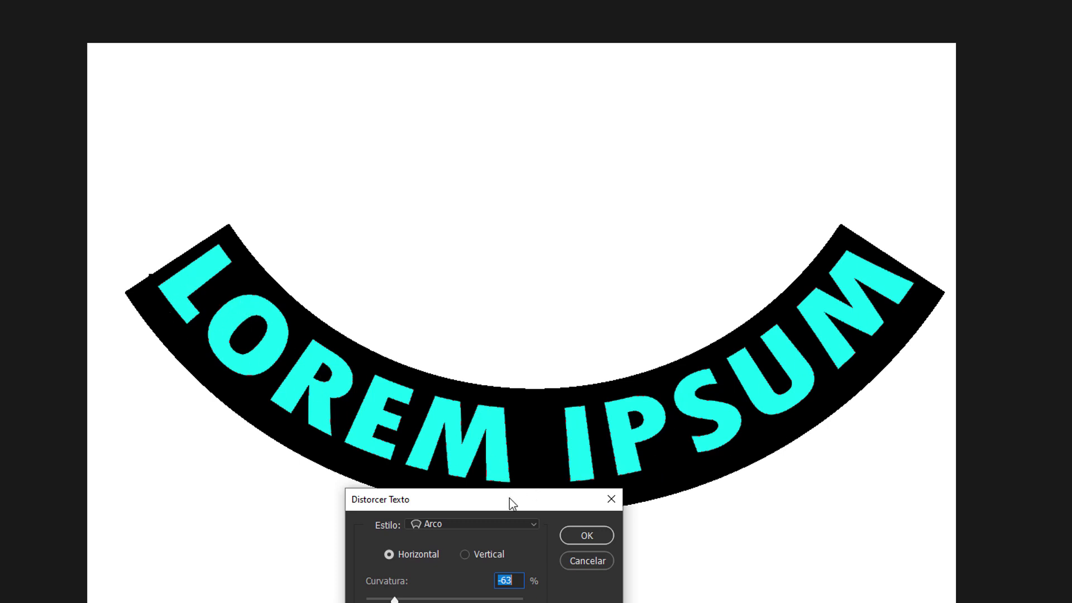
{"action": "left_click_drag", "start_coordinate": [513, 503], "coordinate": [583, 129]}
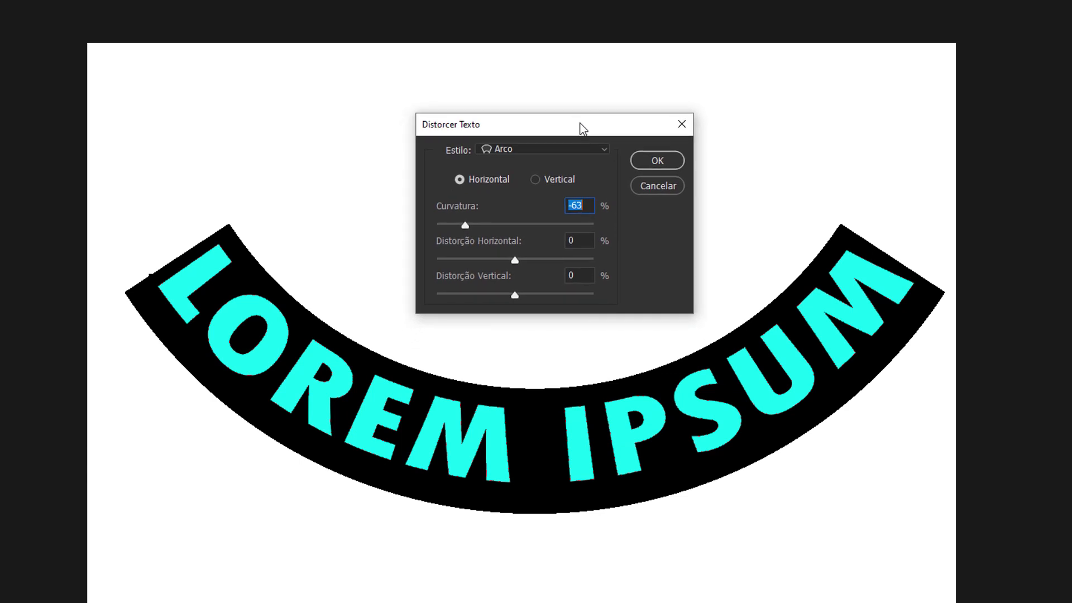
- Switch the text warp to the Arco Para Baixo style and move the dialog below the warped text
{"action": "left_click", "coordinate": [566, 151]}
{"action": "left_click", "coordinate": [554, 204]}
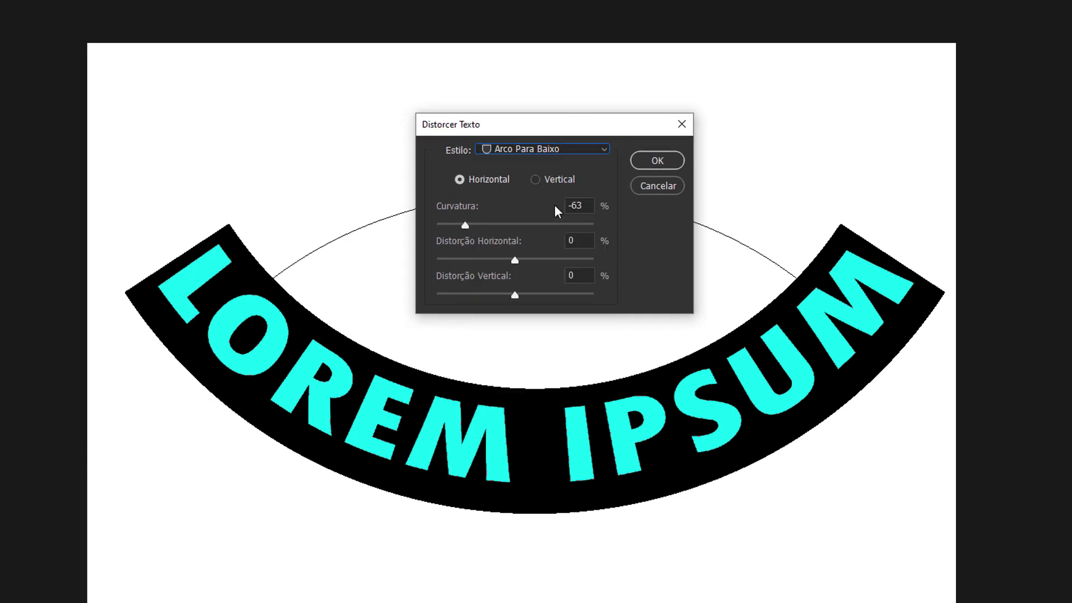
{"action": "left_click_drag", "start_coordinate": [574, 133], "coordinate": [554, 326]}
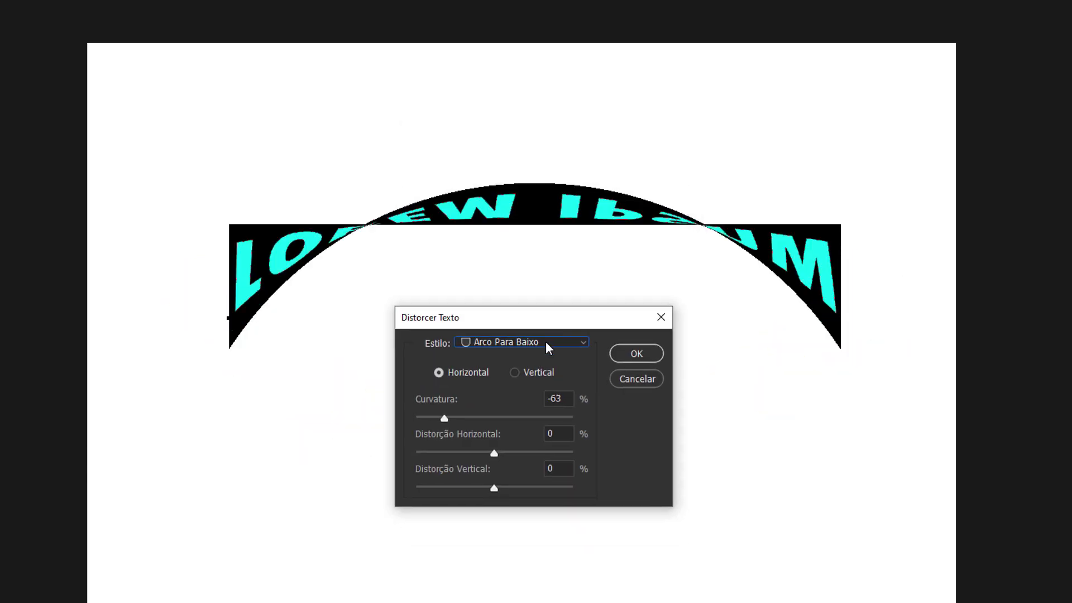
- Apply the Arco Para Cima warp style to "LOREM IPSUM" and set its bend to 0%
{"action": "left_click", "coordinate": [545, 342]}
{"action": "left_click", "coordinate": [481, 411]}
{"action": "left_click", "coordinate": [502, 343]}
{"action": "left_click", "coordinate": [500, 412]}
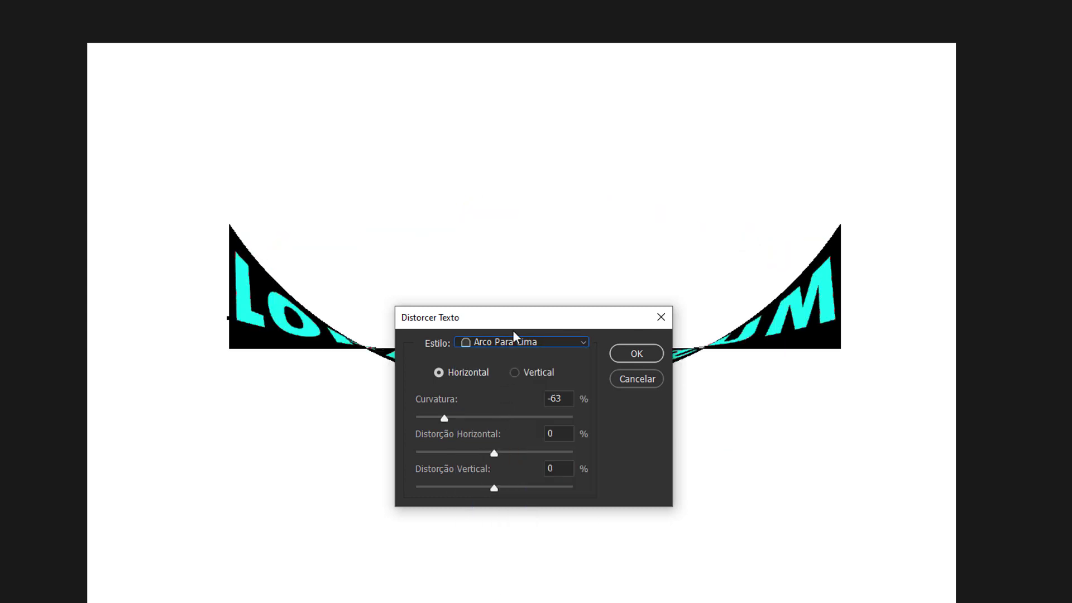
{"action": "left_click_drag", "start_coordinate": [448, 418], "coordinate": [494, 417]}
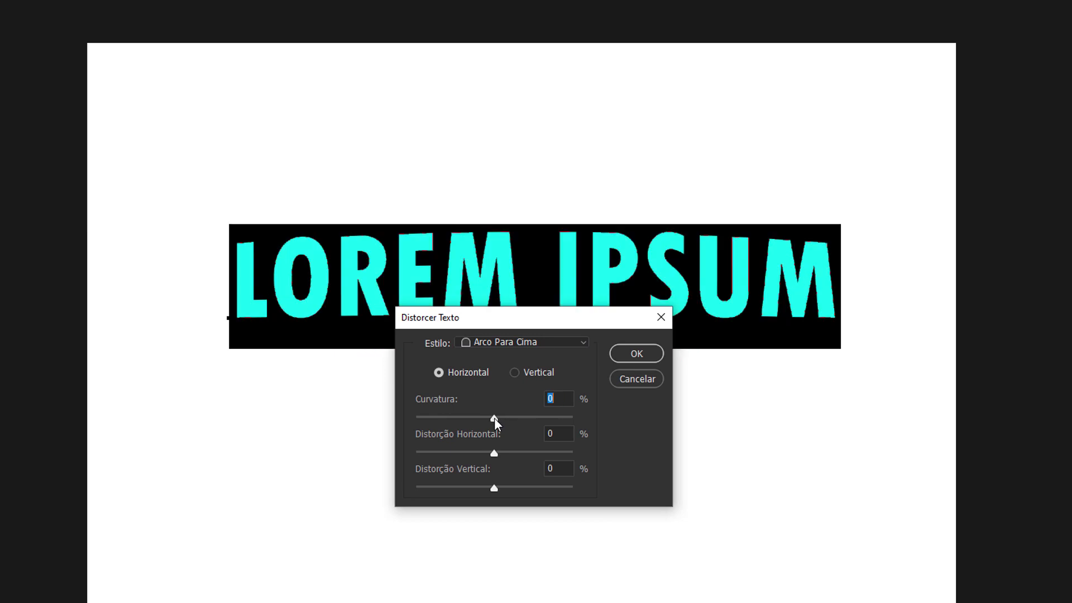
- Try the Arco Para Baixo warp style, and reset the warp style to Nenhum
{"action": "left_click", "coordinate": [504, 343]}
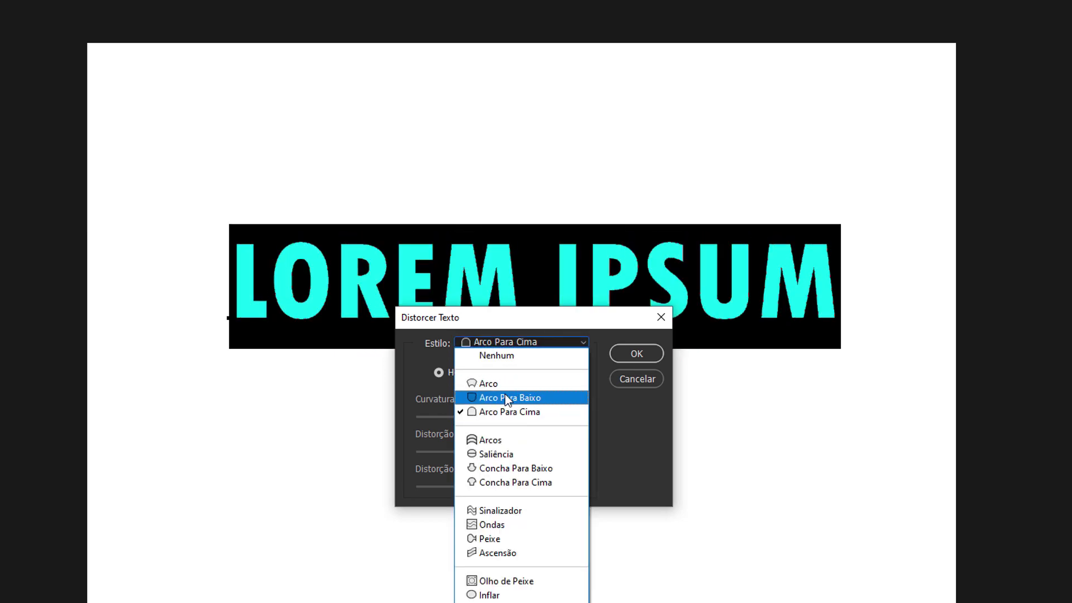
{"action": "left_click", "coordinate": [507, 400]}
{"action": "left_click", "coordinate": [520, 344]}
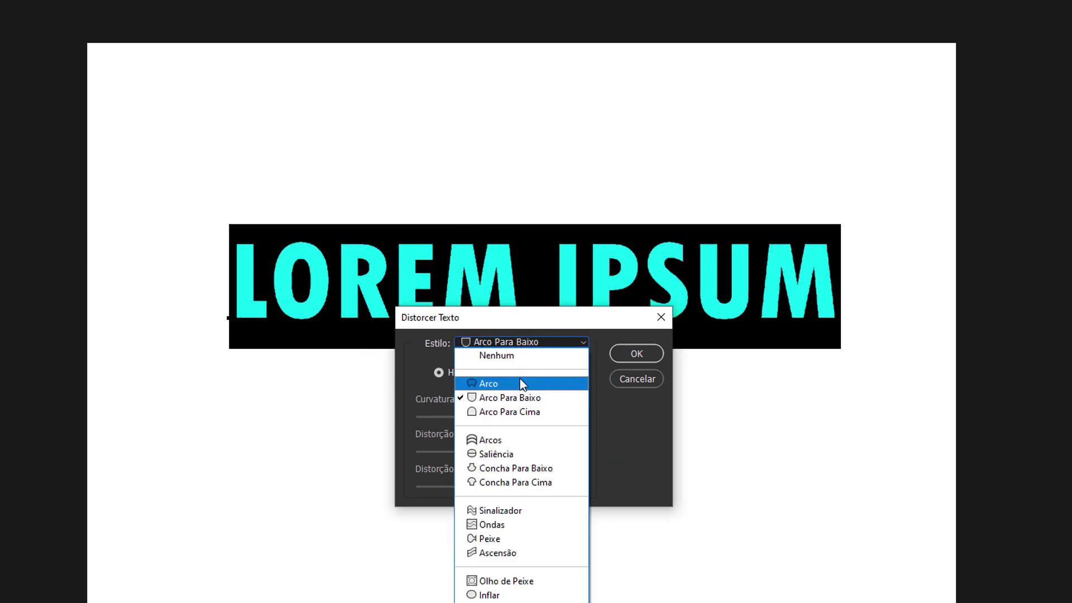
{"action": "left_click", "coordinate": [520, 378]}
{"action": "left_click", "coordinate": [544, 343]}
{"action": "left_click", "coordinate": [621, 380]}
{"action": "left_click", "coordinate": [623, 379]}
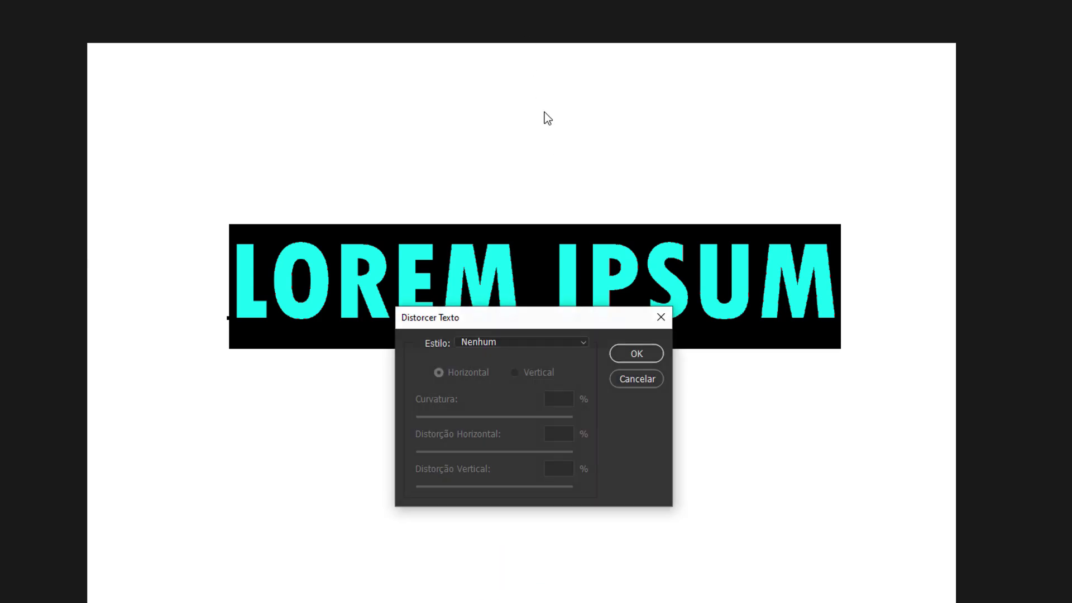
- Try the Arco Para Cima and Arcos warp styles on the text with a horizontal bend of +50%
{"action": "left_click", "coordinate": [515, 341]}
{"action": "left_click", "coordinate": [503, 412]}
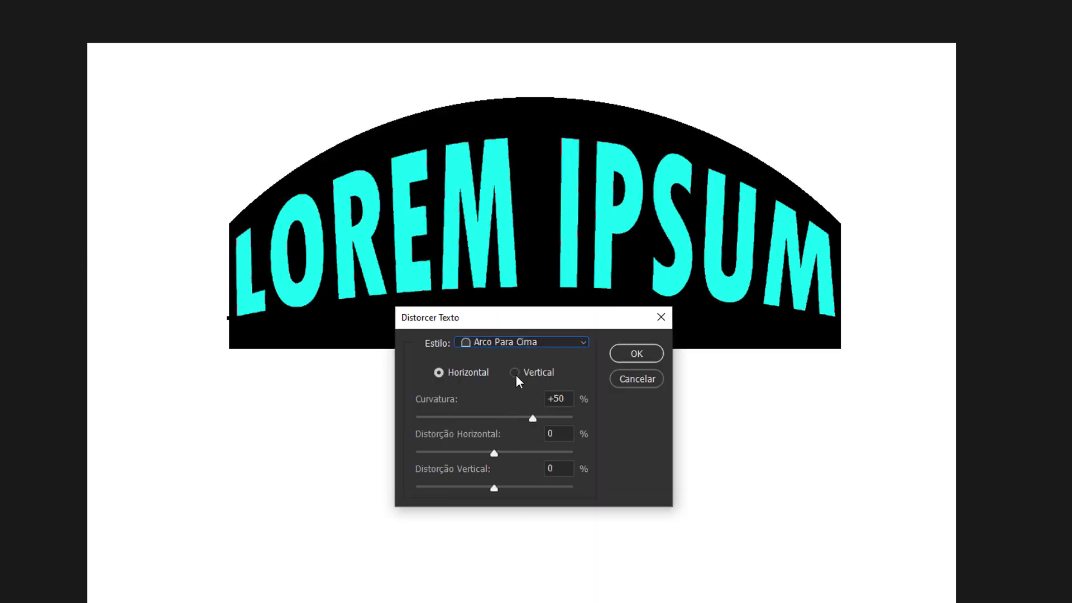
{"action": "left_click", "coordinate": [526, 343]}
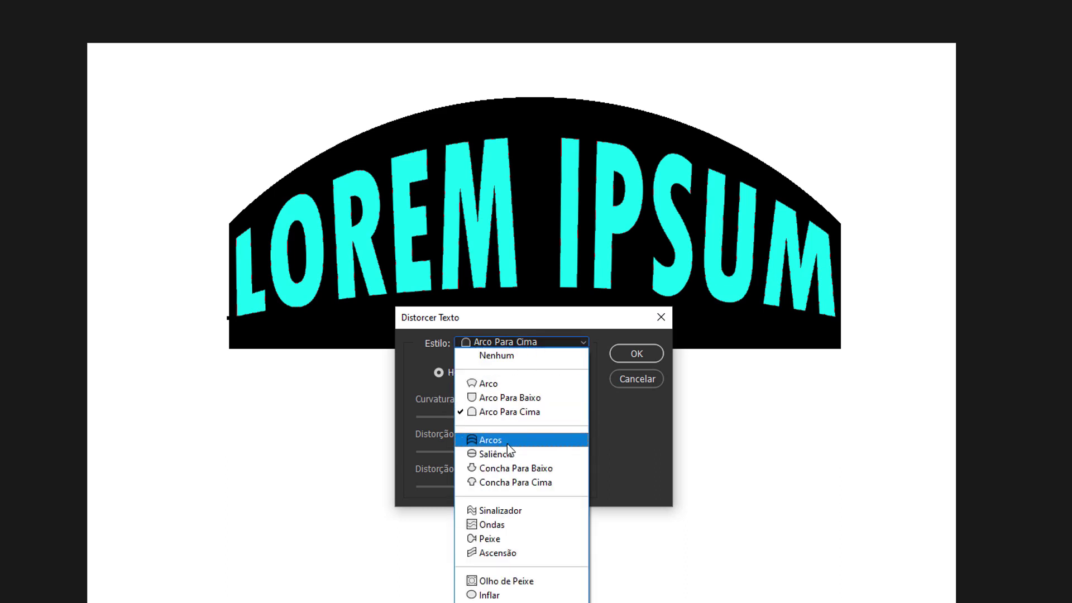
{"action": "left_click", "coordinate": [507, 441]}
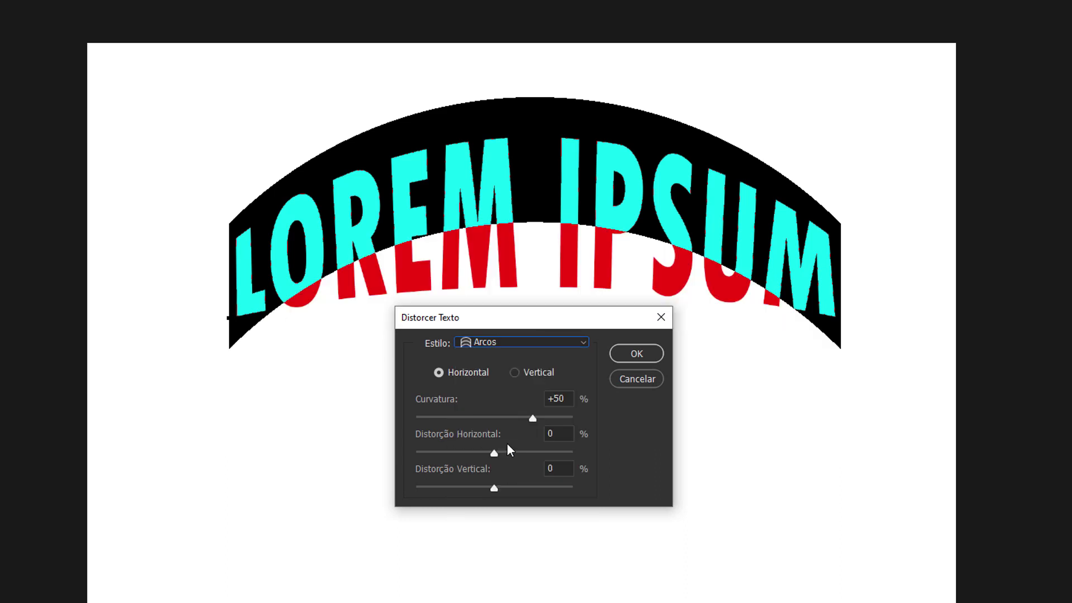
- Try the Saliência and Peixe warp styles at +50% bend and move the dialog clear of the text
{"action": "left_click", "coordinate": [534, 345]}
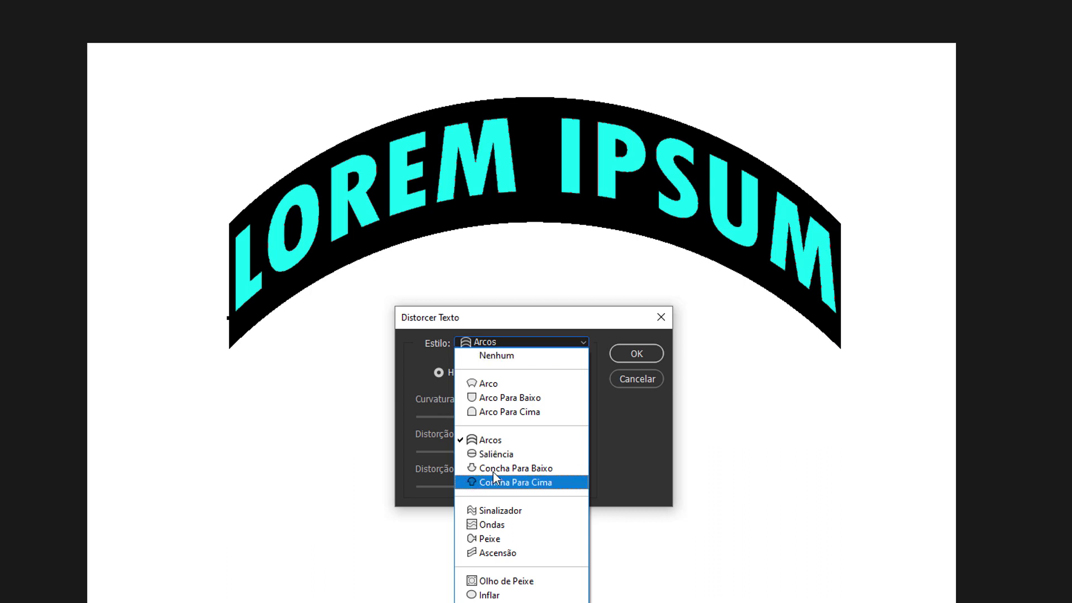
{"action": "left_click", "coordinate": [500, 455]}
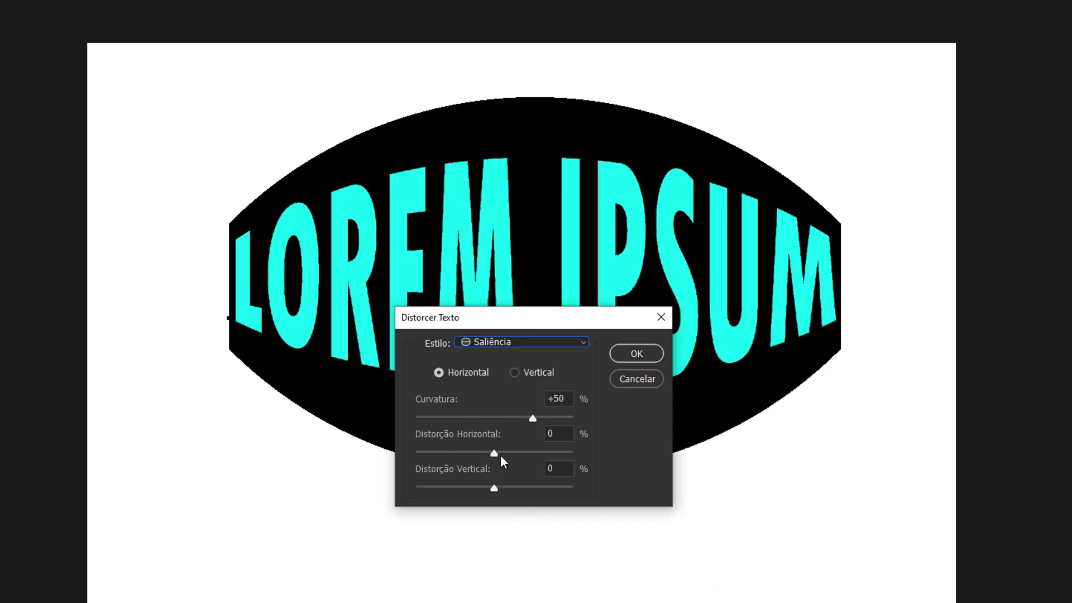
{"action": "left_click", "coordinate": [524, 339]}
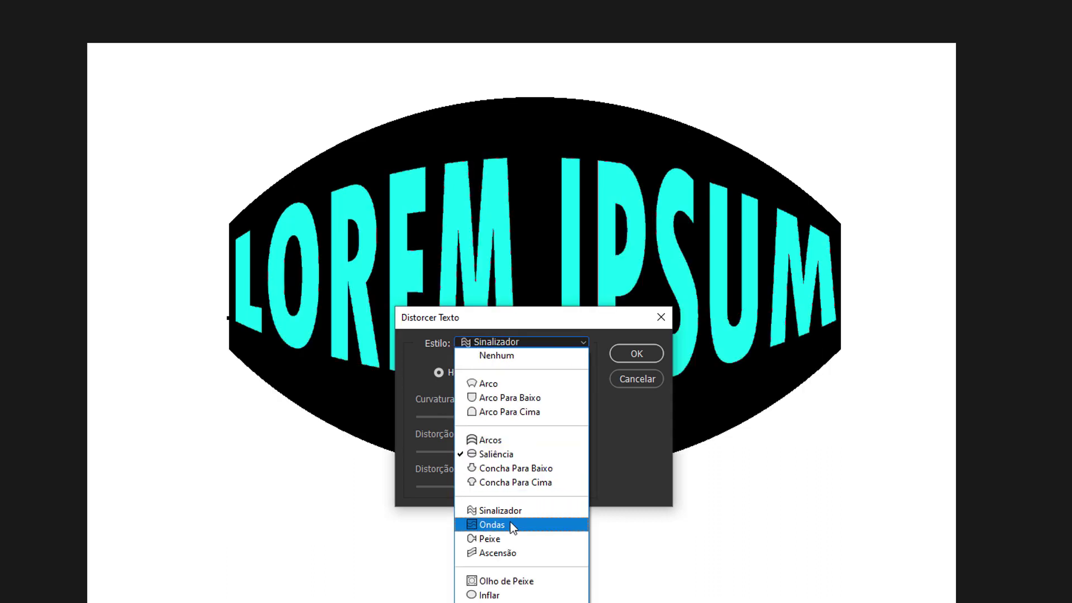
{"action": "left_click", "coordinate": [514, 539]}
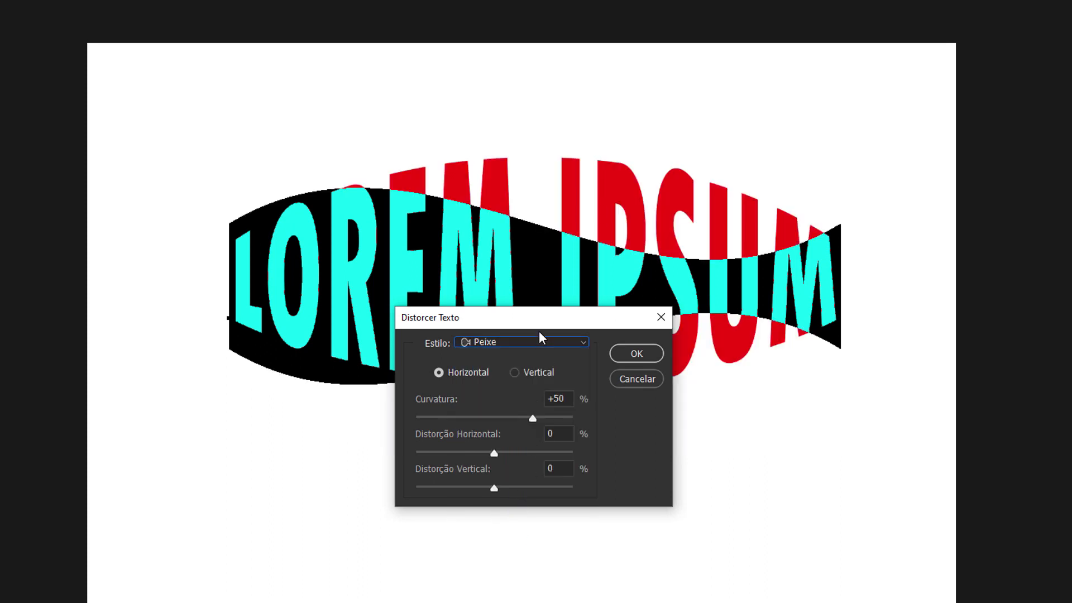
{"action": "left_click_drag", "start_coordinate": [538, 322], "coordinate": [674, 400]}
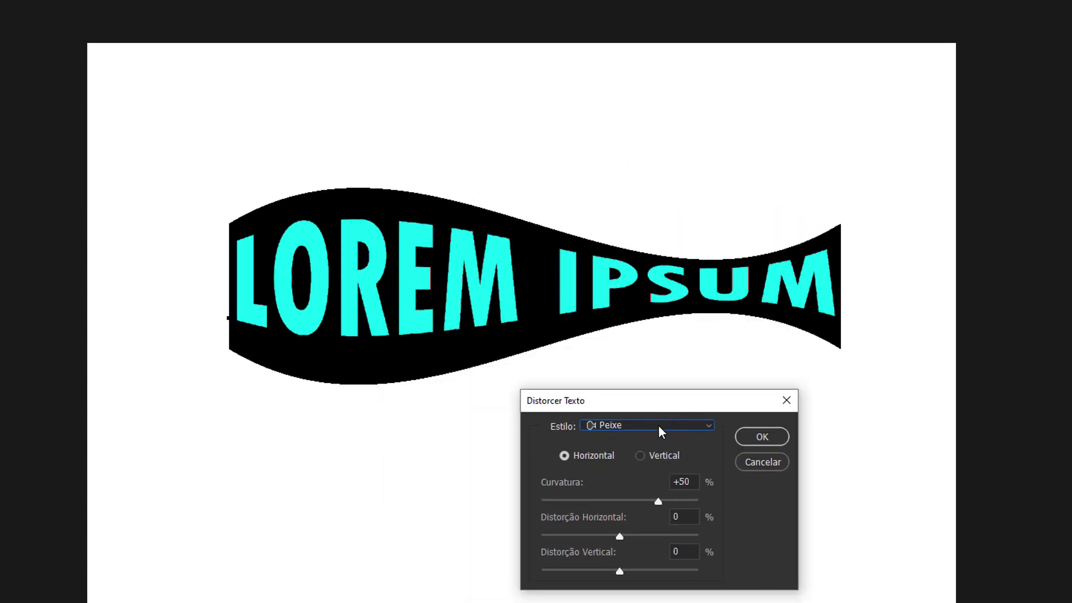
- Try the Inflar and Torcer warp styles on the "LOREM IPSUM" text
{"action": "left_click", "coordinate": [658, 425]}
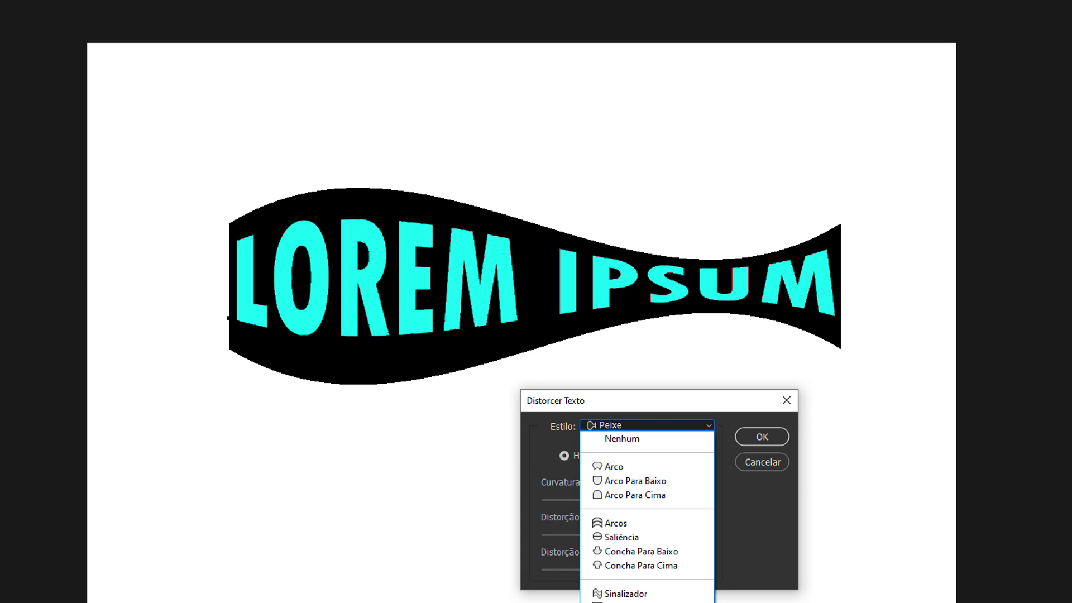
{"action": "left_click", "coordinate": [622, 602]}
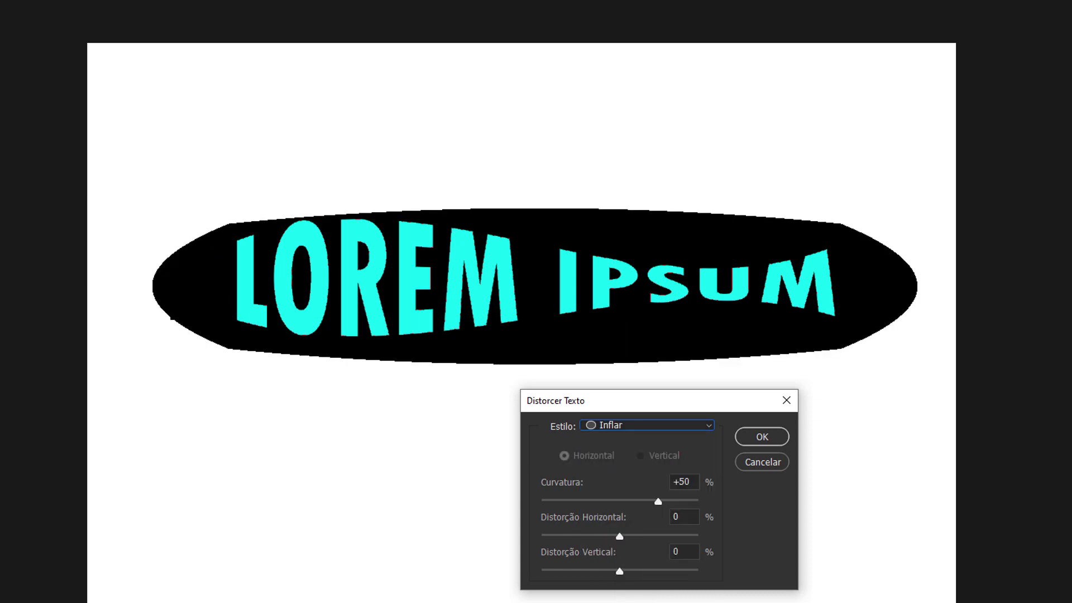
{"action": "left_click", "coordinate": [647, 425]}
{"action": "left_click", "coordinate": [648, 425]}
{"action": "left_click", "coordinate": [647, 425]}
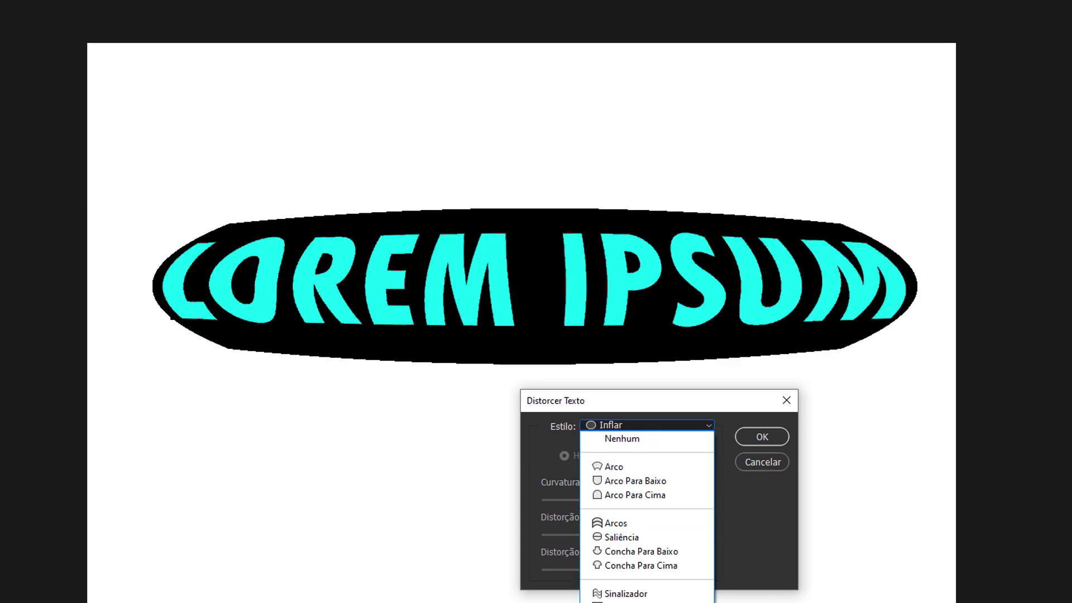
{"action": "left_click", "coordinate": [642, 602]}
{"action": "left_click", "coordinate": [647, 425]}
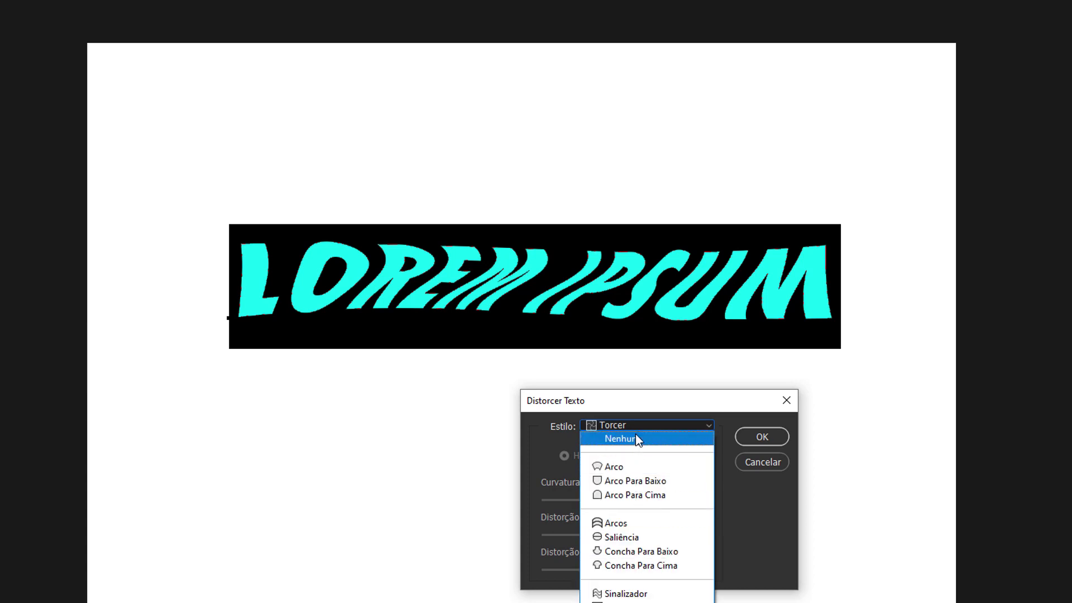
- Try an Arco warp with +50% bend, horizontal distortion +86% and -84%, and vertical distortion -22%; cancel the warp and leave text editing
{"action": "left_click", "coordinate": [637, 467]}
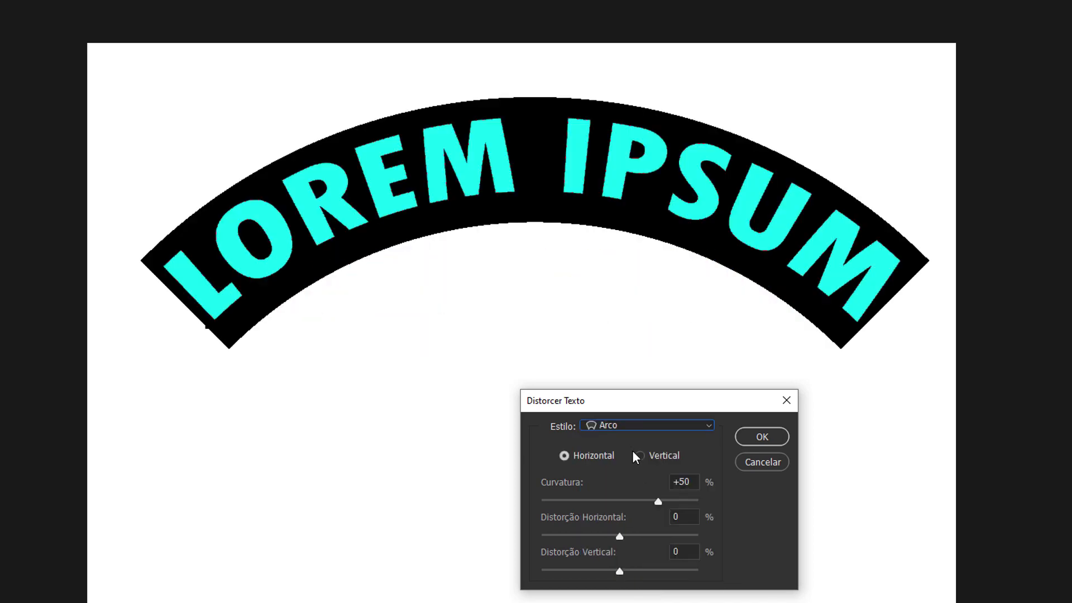
{"action": "left_click_drag", "start_coordinate": [620, 535], "coordinate": [687, 535]}
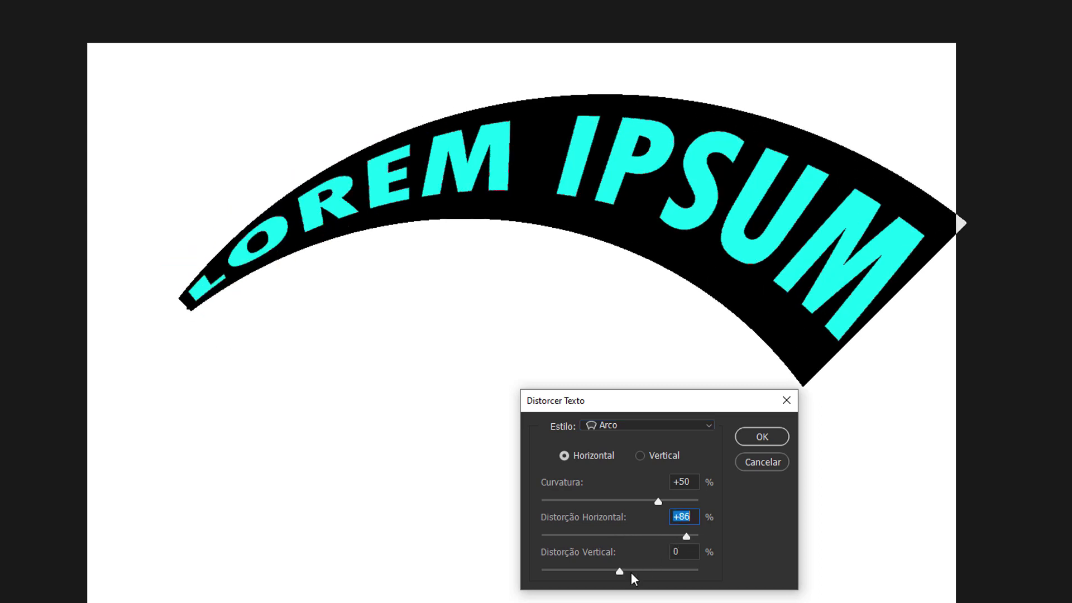
{"action": "left_click_drag", "start_coordinate": [636, 568], "coordinate": [601, 572]}
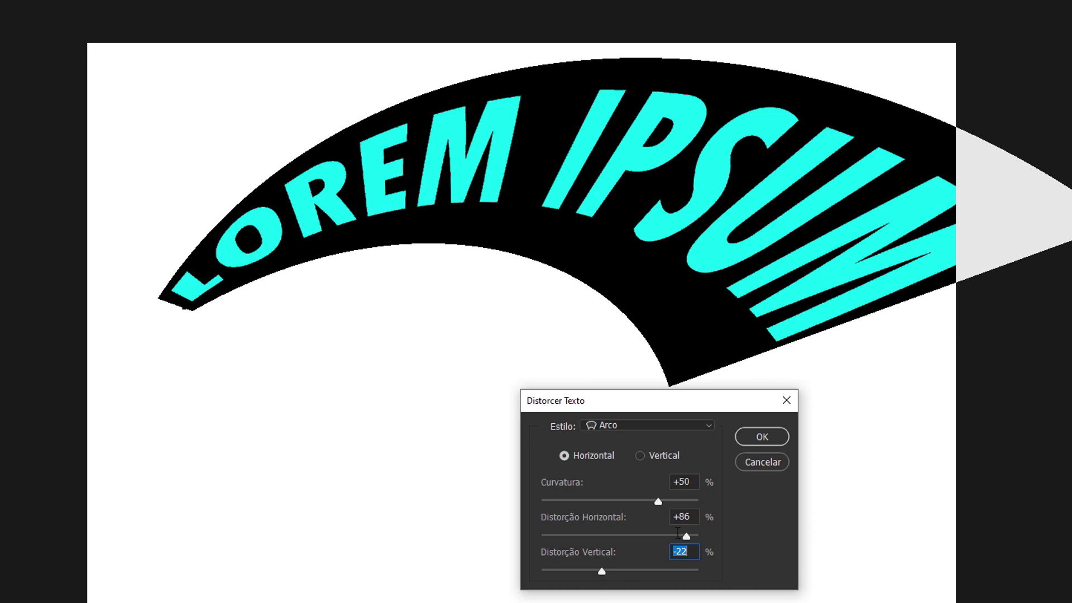
{"action": "left_click_drag", "start_coordinate": [683, 539], "coordinate": [555, 548]}
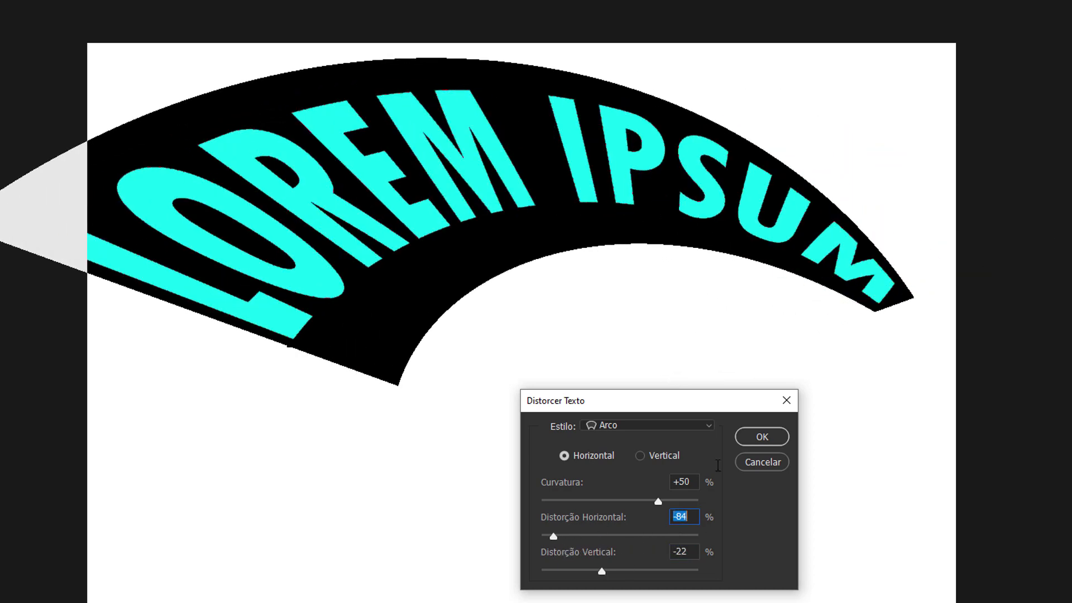
{"action": "left_click", "coordinate": [761, 462]}
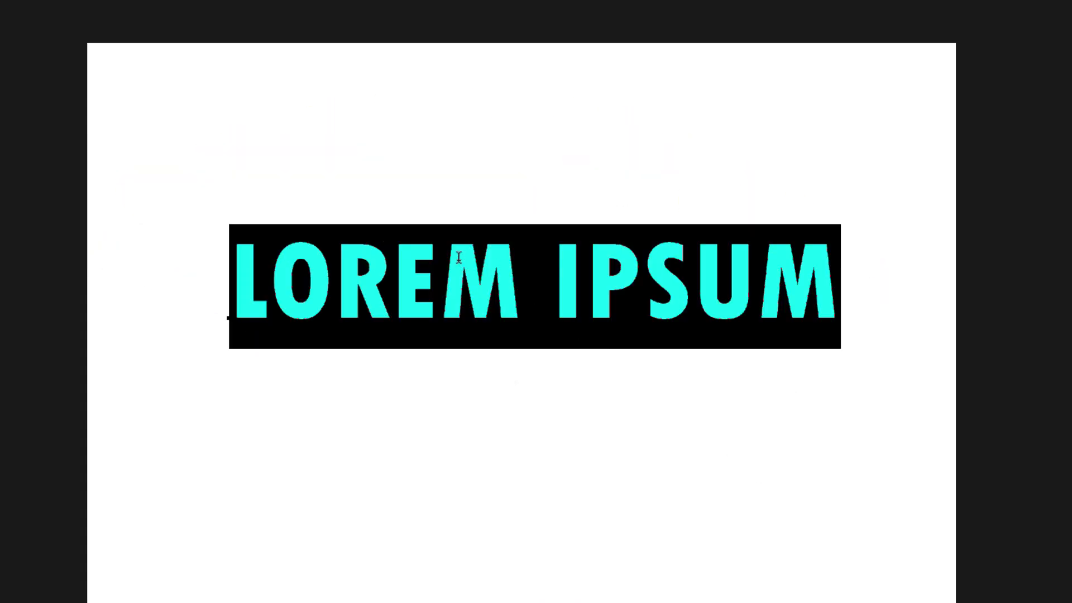
{"action": "key", "text": "ctrl+Return"}
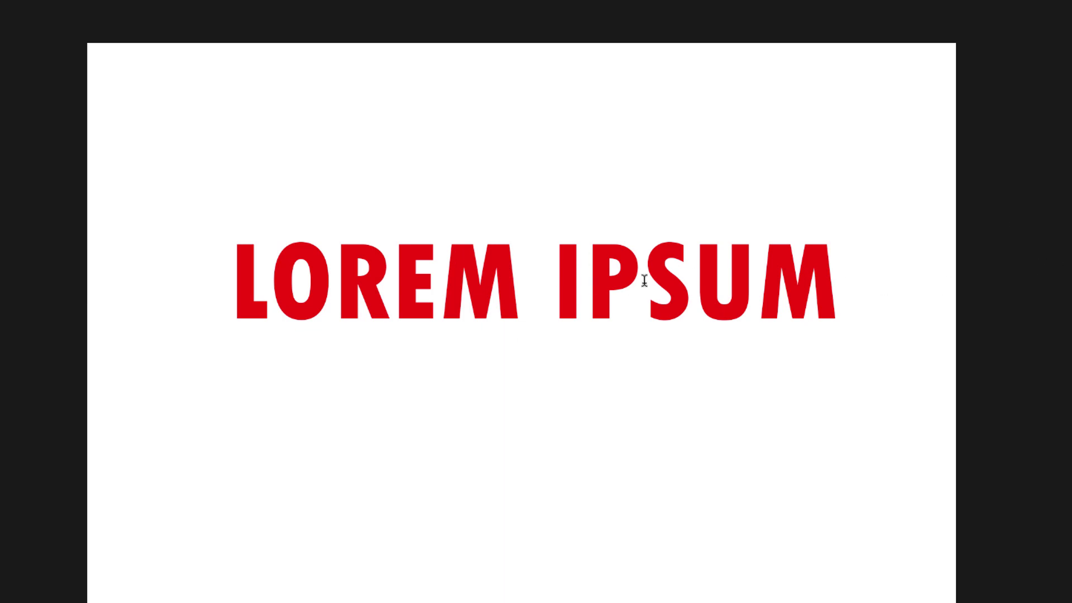
- Select all of "LOREM IPSUM" to check that it is editable text, and leave text editing
{"action": "left_click_drag", "start_coordinate": [243, 269], "coordinate": [857, 293]}
{"action": "left_click", "coordinate": [836, 280]}
{"action": "left_click", "coordinate": [265, 264]}
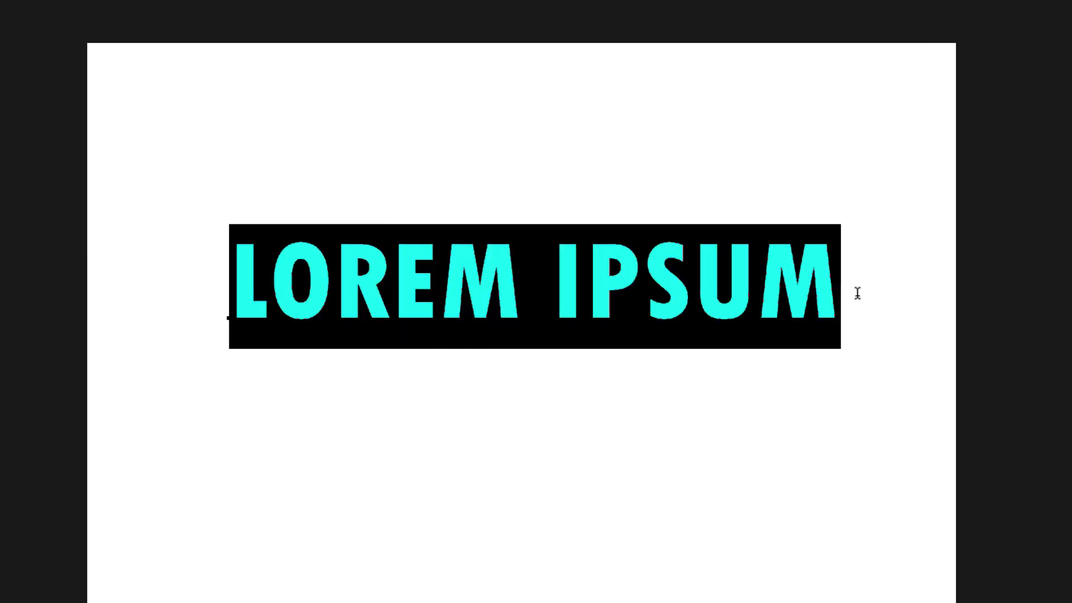
{"action": "left_click", "coordinate": [473, 275]}
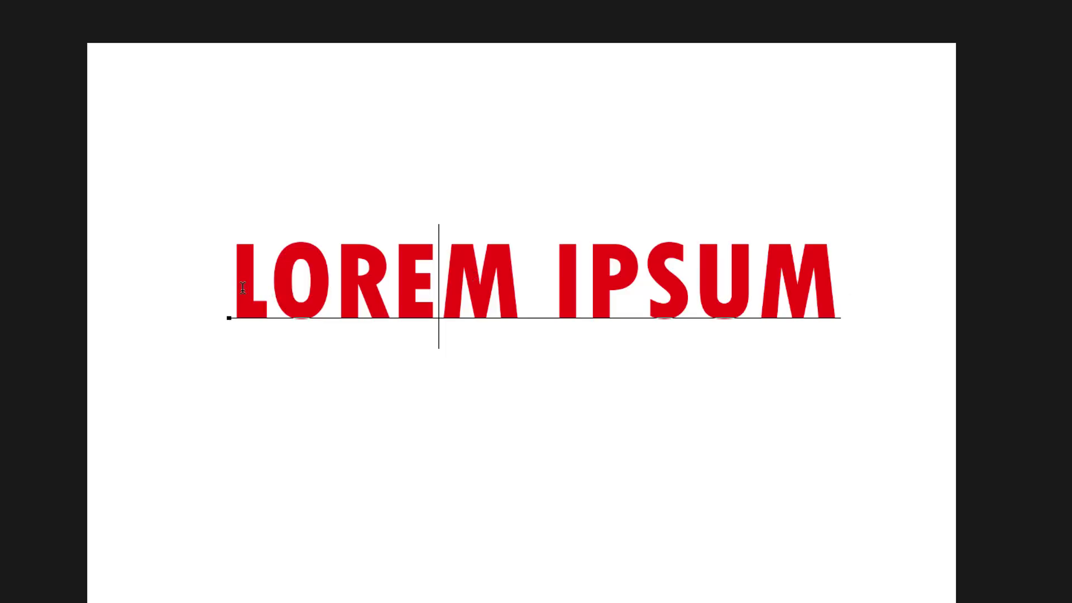
{"action": "left_click_drag", "start_coordinate": [234, 283], "coordinate": [218, 260]}
{"action": "left_click", "coordinate": [836, 302]}
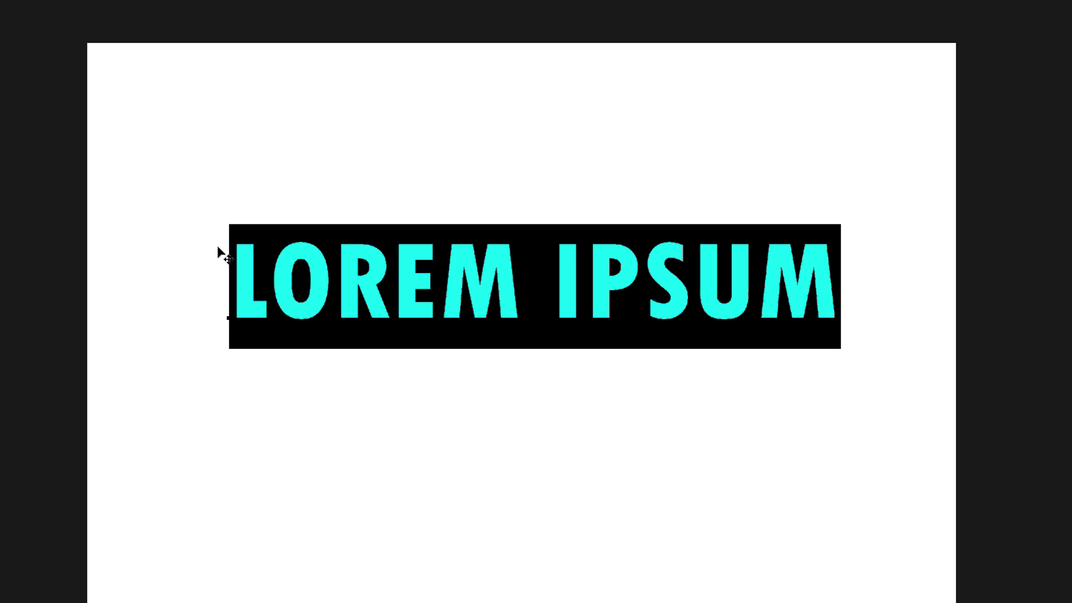
{"action": "key", "text": "ctrl+Return"}
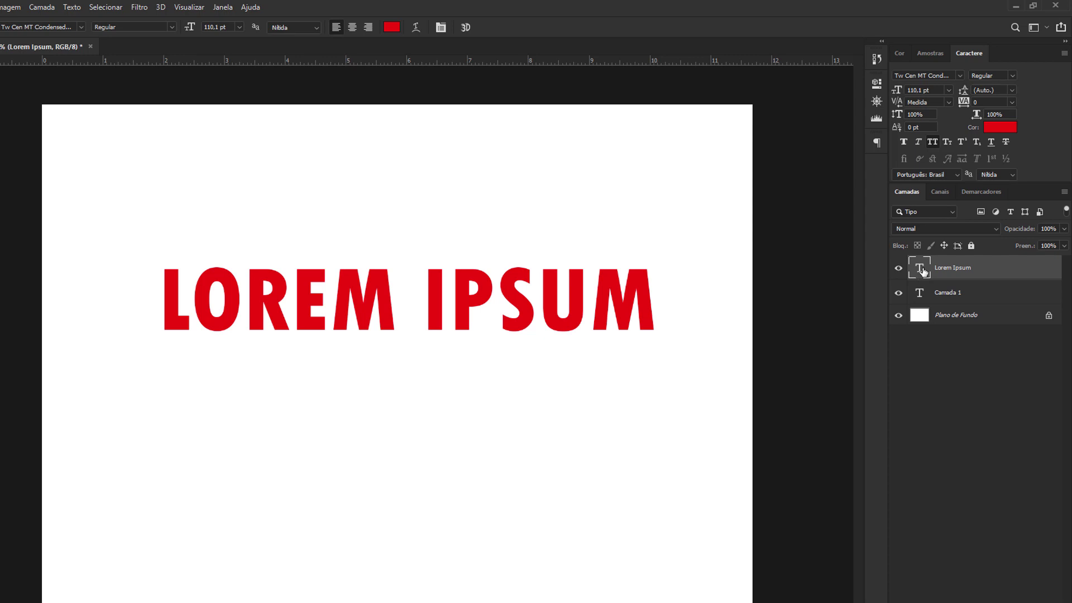
- Select only the letters "REM IP" in the text and cancel the text edit
{"action": "left_click", "coordinate": [532, 299]}
{"action": "left_click_drag", "start_coordinate": [243, 284], "coordinate": [511, 297]}
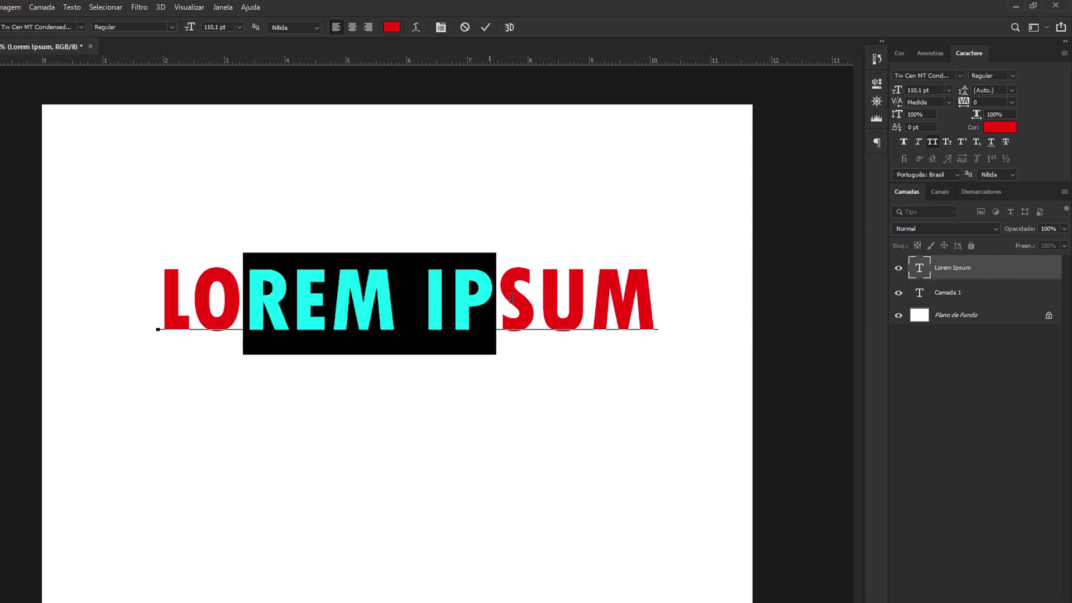
{"action": "key", "text": "Escape"}
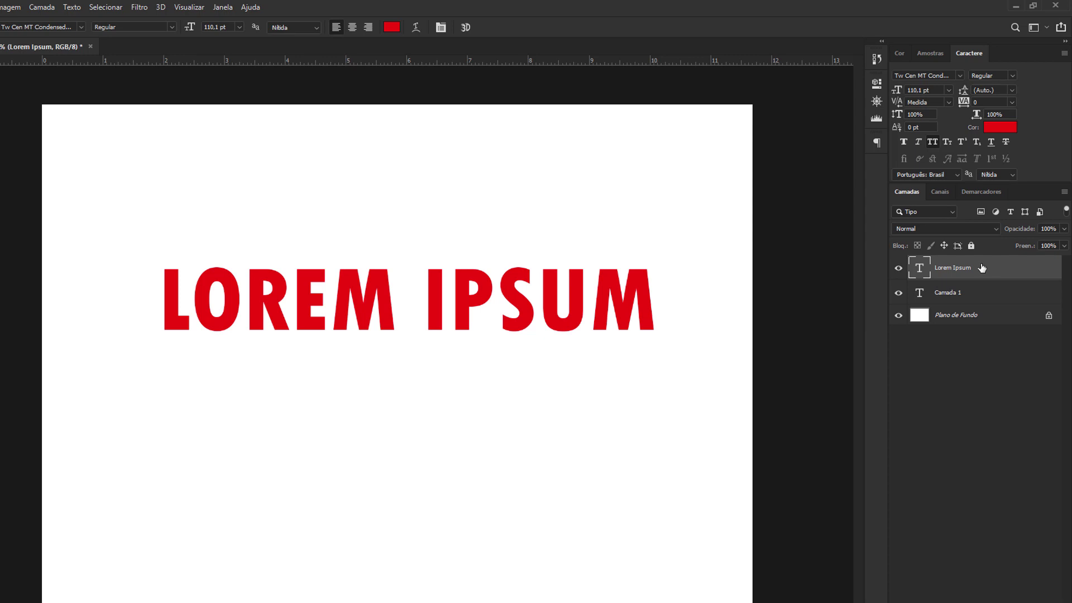
- Rasterize the "Lorem Ipsum" text layer and try editing its letters with the Type tool, cancelling the new text
{"action": "right_click", "coordinate": [981, 267]}
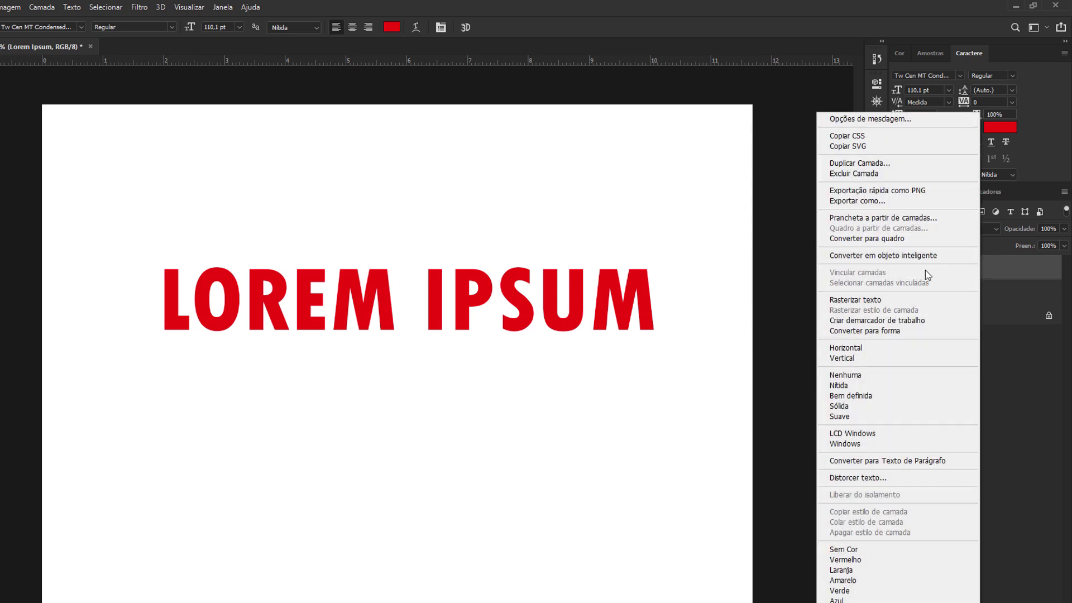
{"action": "left_click", "coordinate": [861, 303]}
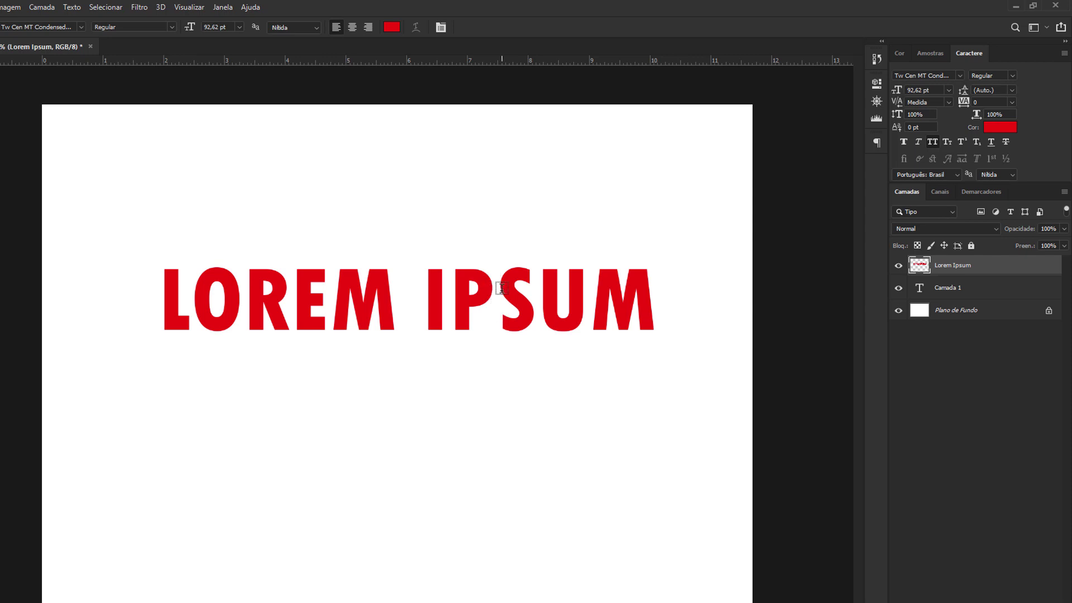
{"action": "left_click", "coordinate": [238, 302]}
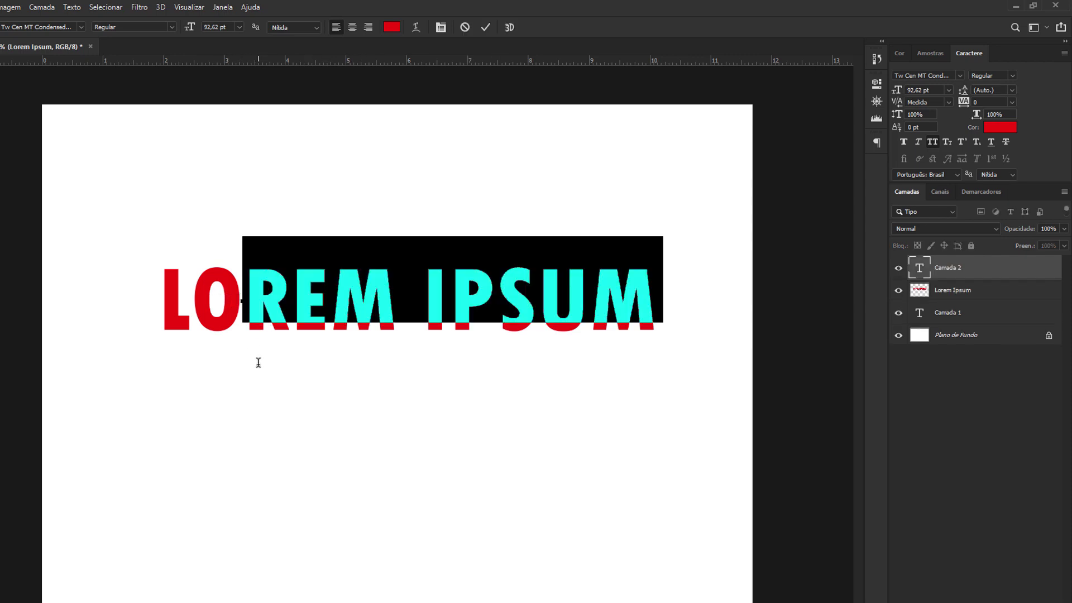
{"action": "key", "text": "Escape"}
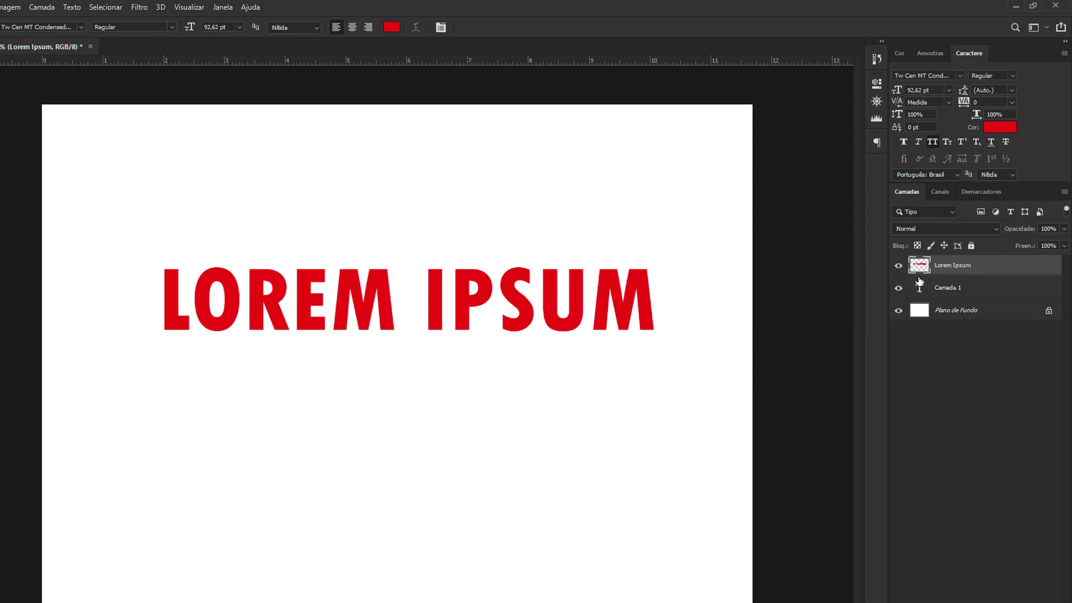
- Show large layer thumbnails (Miniaturas Grandes) and undo the rasterization of the "Lorem Ipsum" layer
{"action": "right_click", "coordinate": [941, 397]}
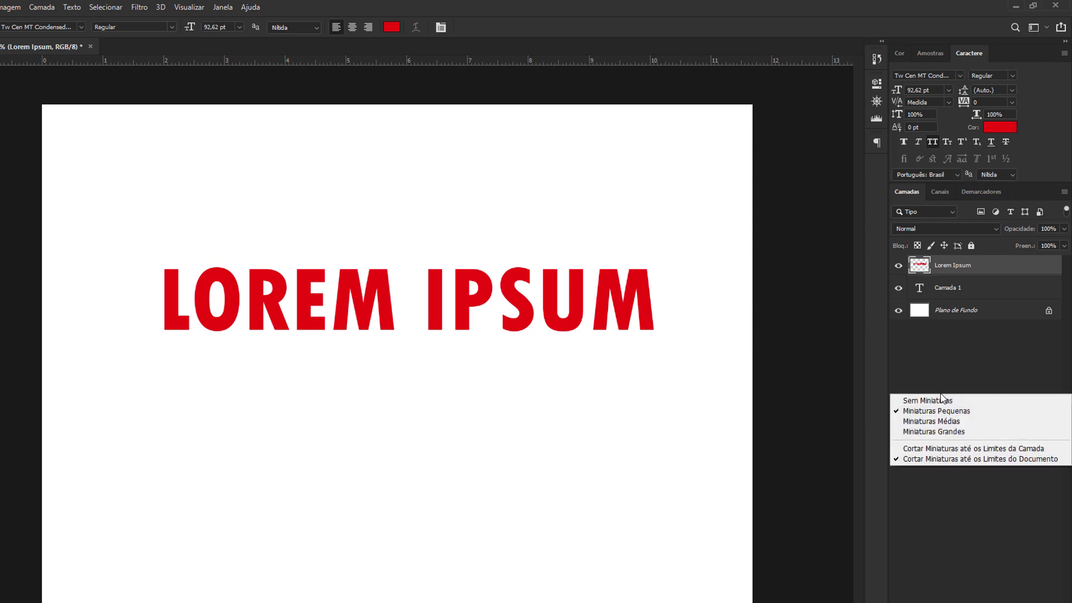
{"action": "left_click", "coordinate": [941, 437]}
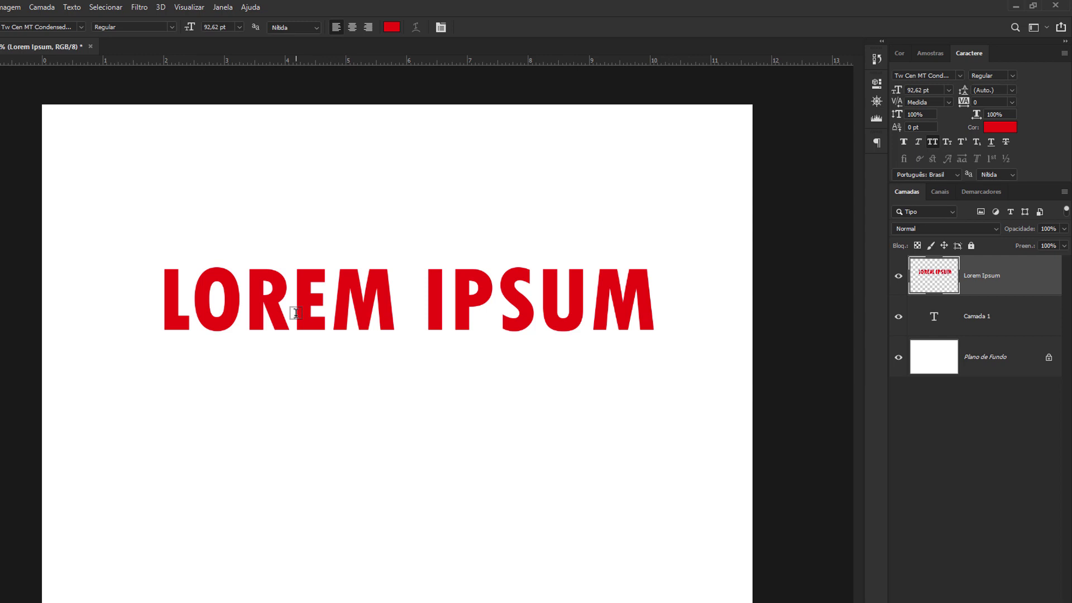
{"action": "key", "text": "ctrl+z"}
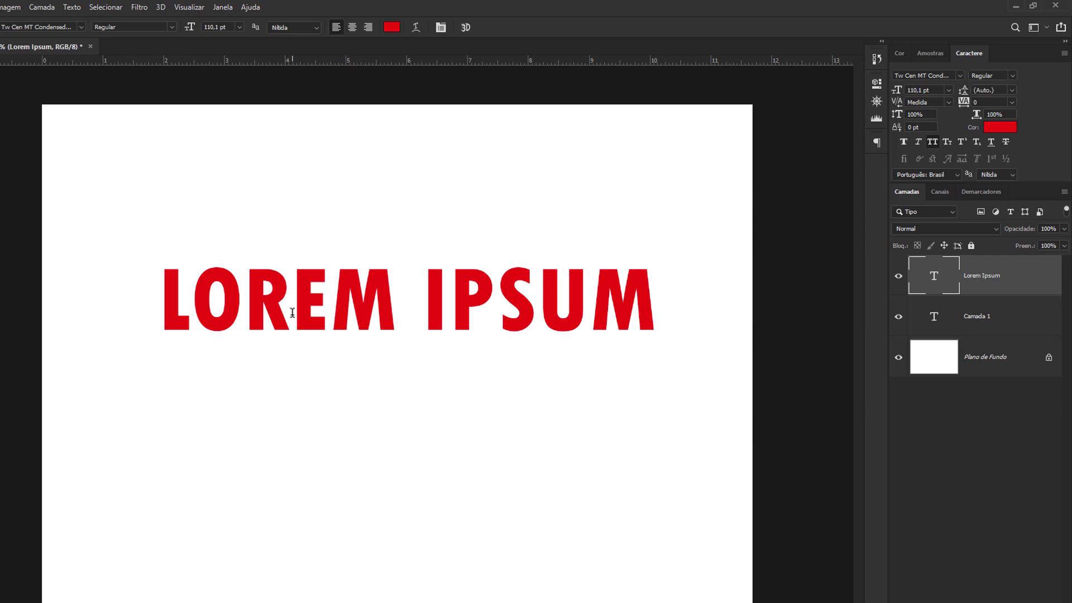
- Delete the "Lorem Ipsum" and "Camada 1" text layers, leaving only the background layer
{"action": "key", "text": "Return"}
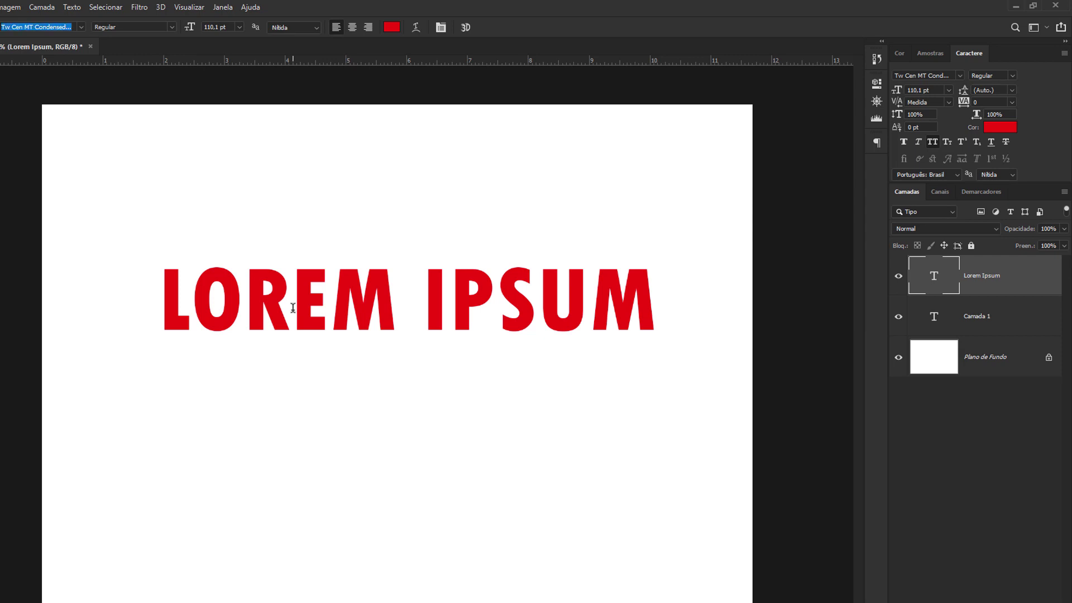
{"action": "key", "text": "BackSpace"}
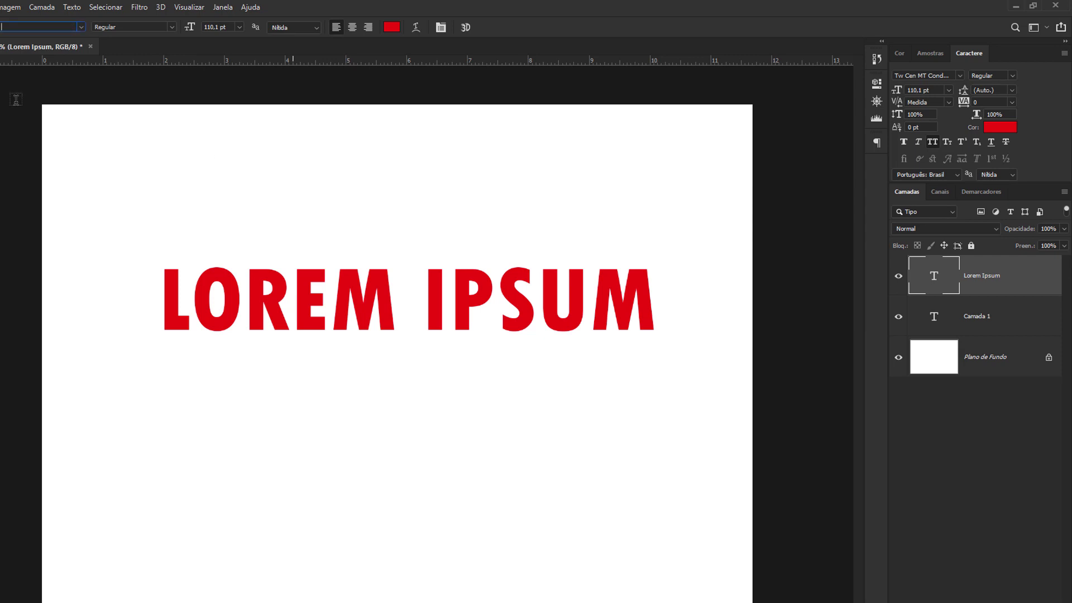
{"action": "left_click", "coordinate": [0, 72]}
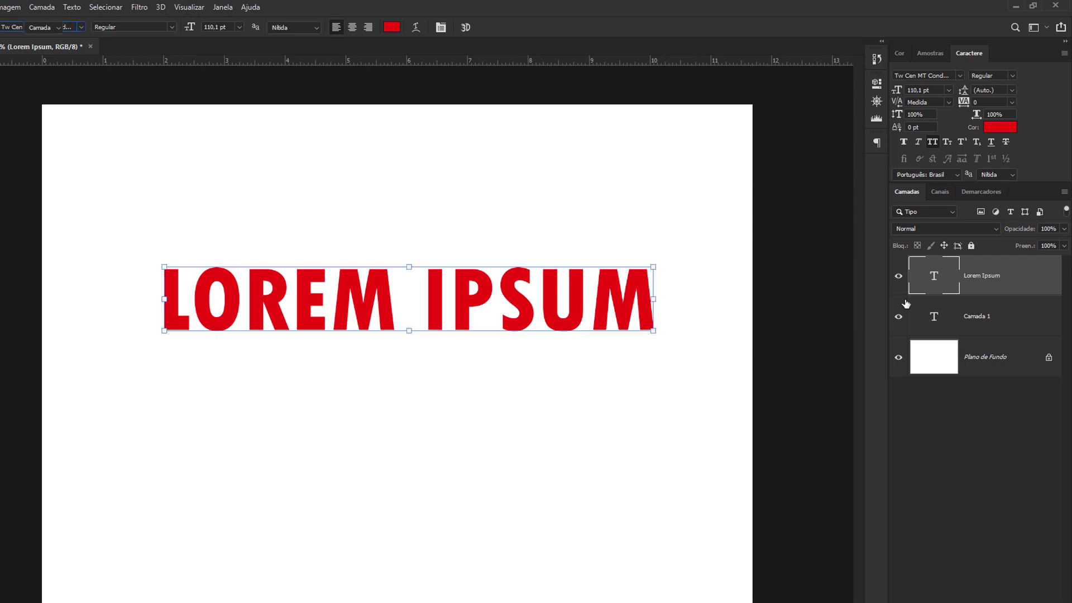
{"action": "left_click", "coordinate": [1013, 319]}
{"action": "left_click", "coordinate": [992, 279], "text": "shift"}
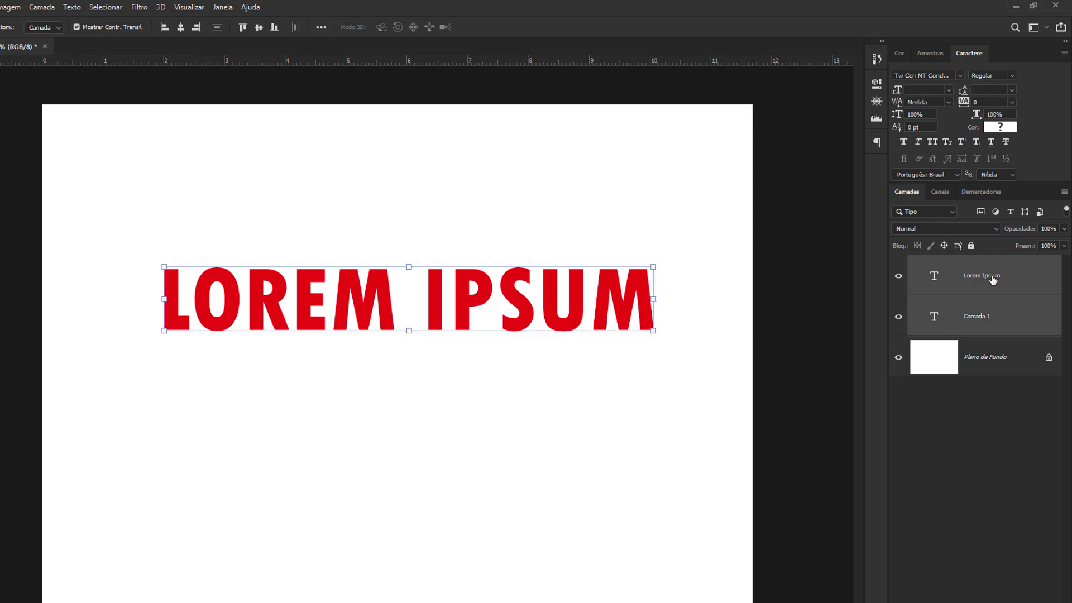
{"action": "key", "text": "Delete"}
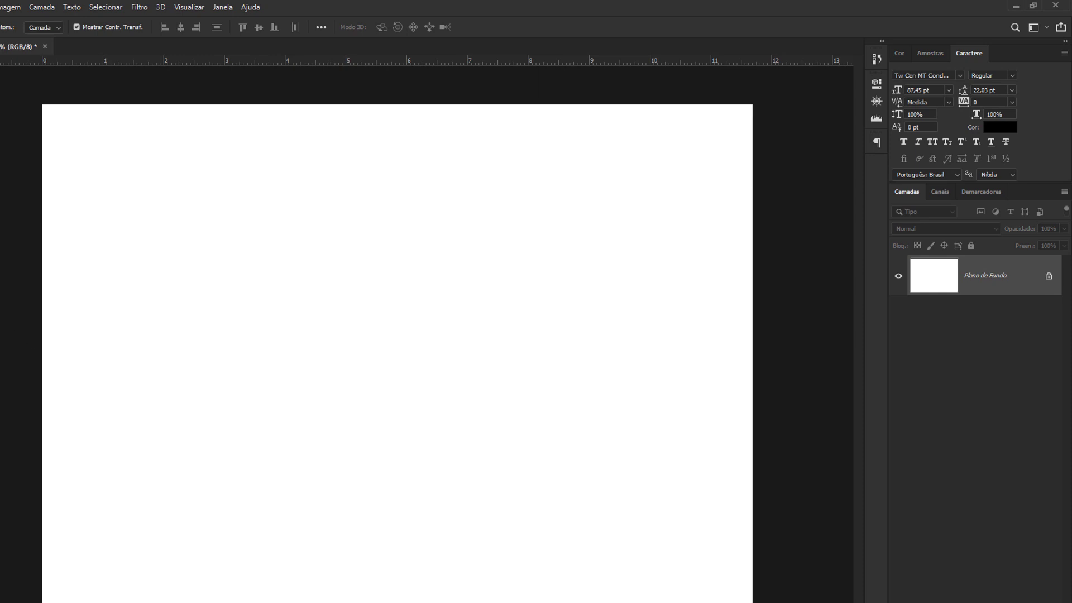
- Add a vertical "Lorem Ipsum" text with the Vertical Type tool and set its size to 53,45 pt
{"action": "key", "text": "t"}
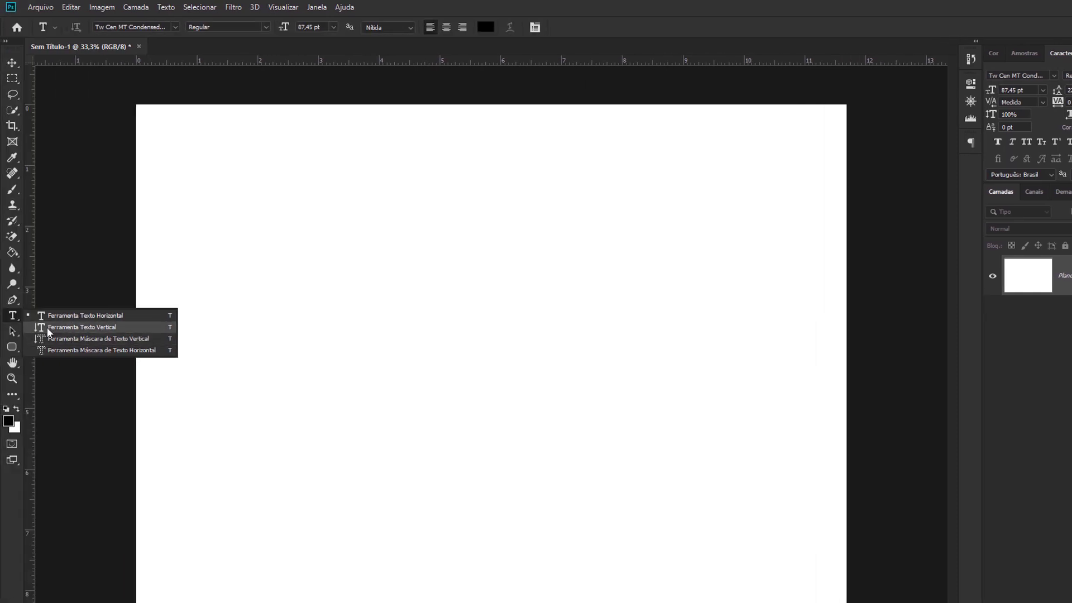
{"action": "left_click", "coordinate": [47, 327]}
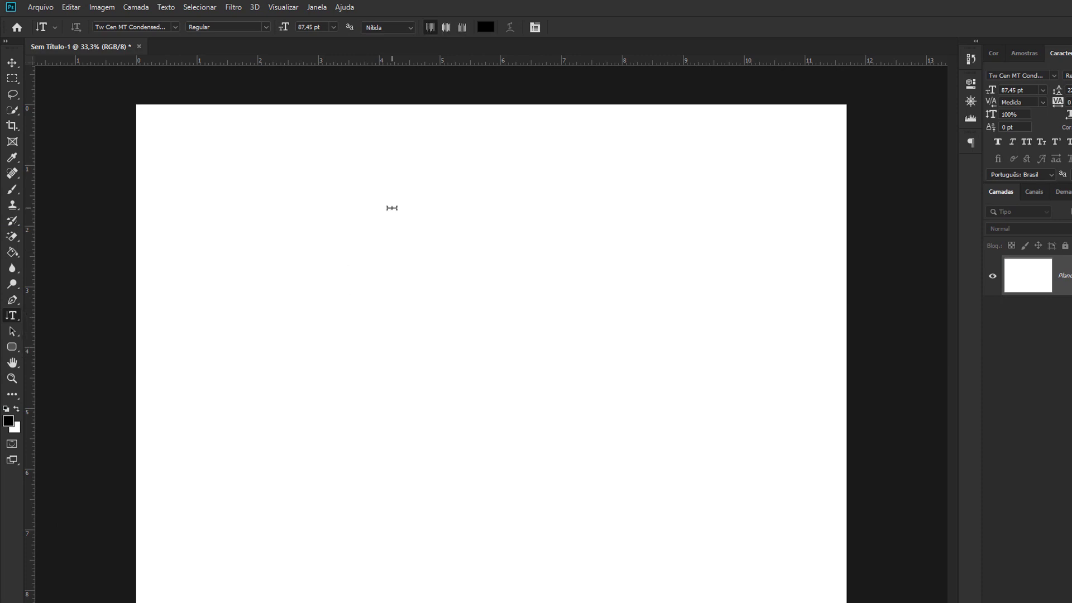
{"action": "left_click", "coordinate": [392, 208]}
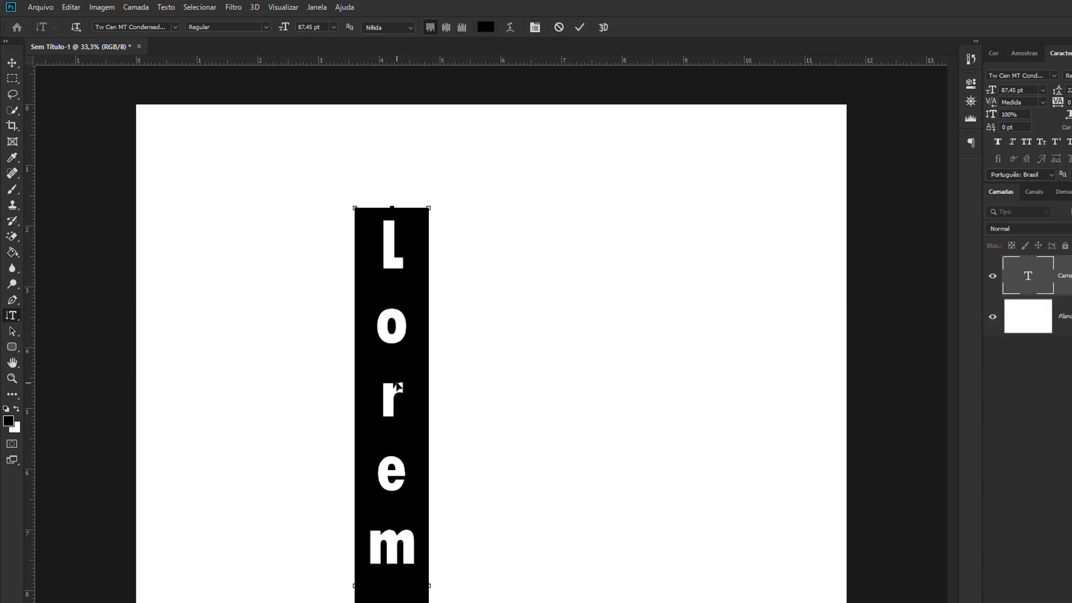
{"action": "left_click_drag", "start_coordinate": [398, 385], "coordinate": [400, 287]}
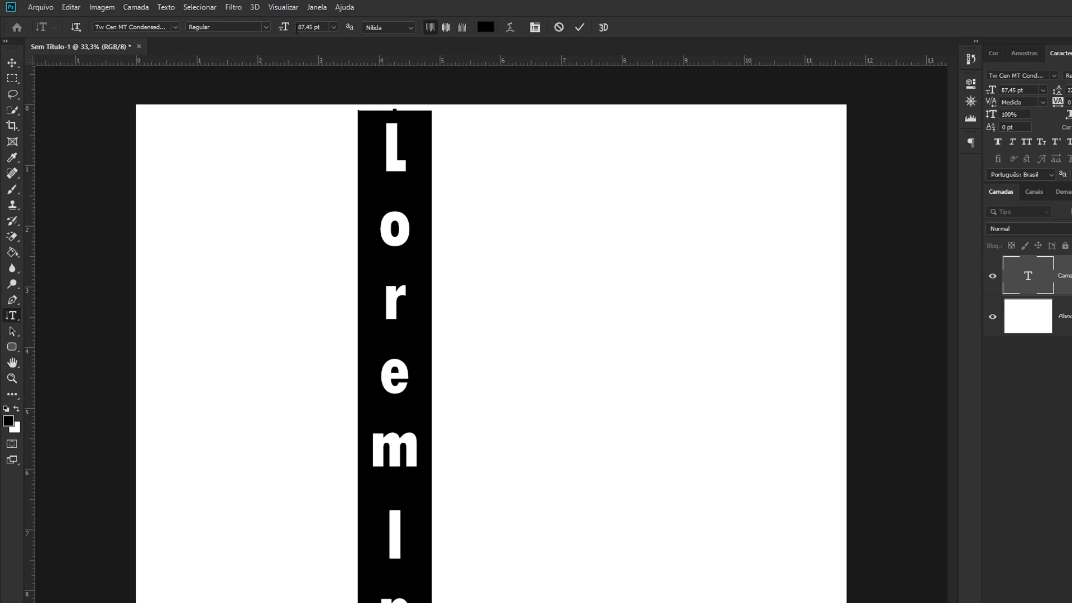
{"action": "left_click_drag", "start_coordinate": [287, 35], "coordinate": [269, 35]}
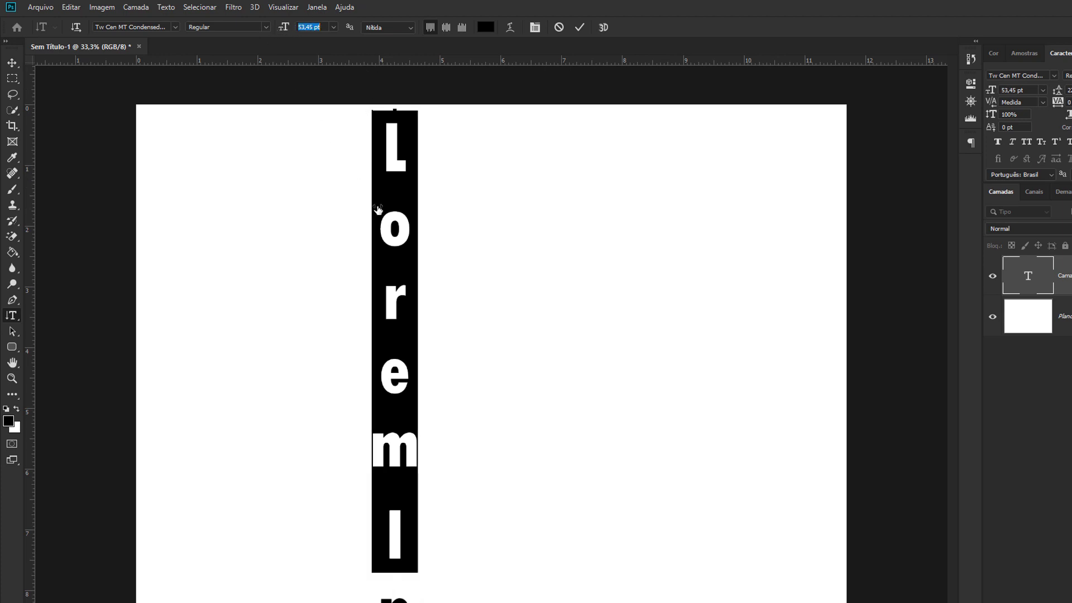
{"action": "left_click", "coordinate": [384, 226]}
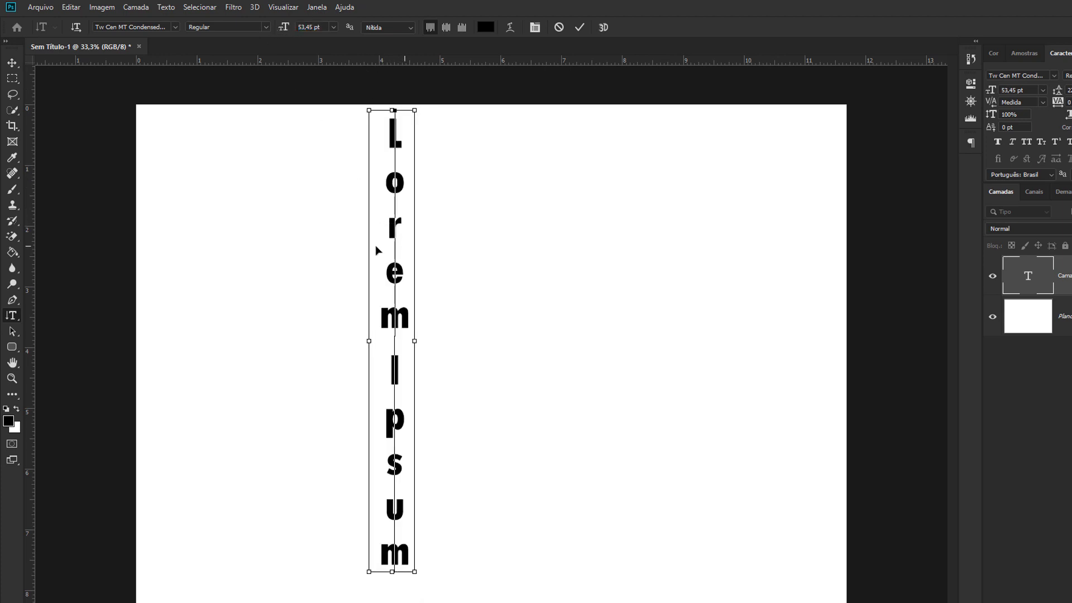
- Move the vertical text closer to the page's left edge, try skewing it sideways, and undo the skew
{"action": "left_click_drag", "start_coordinate": [375, 246], "coordinate": [270, 246]}
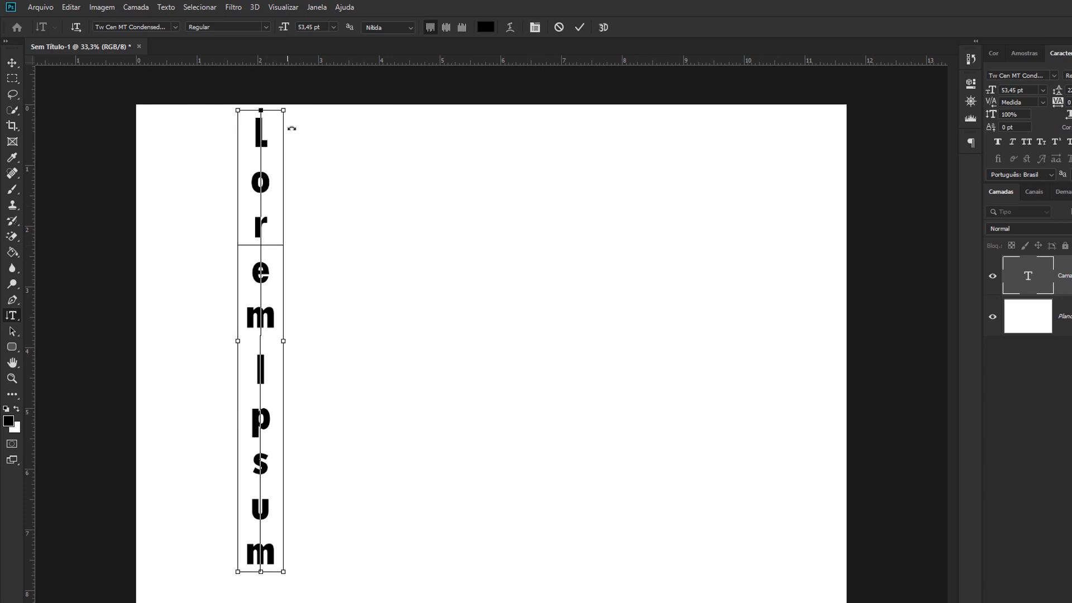
{"action": "left_click_drag", "start_coordinate": [267, 114], "coordinate": [441, 139]}
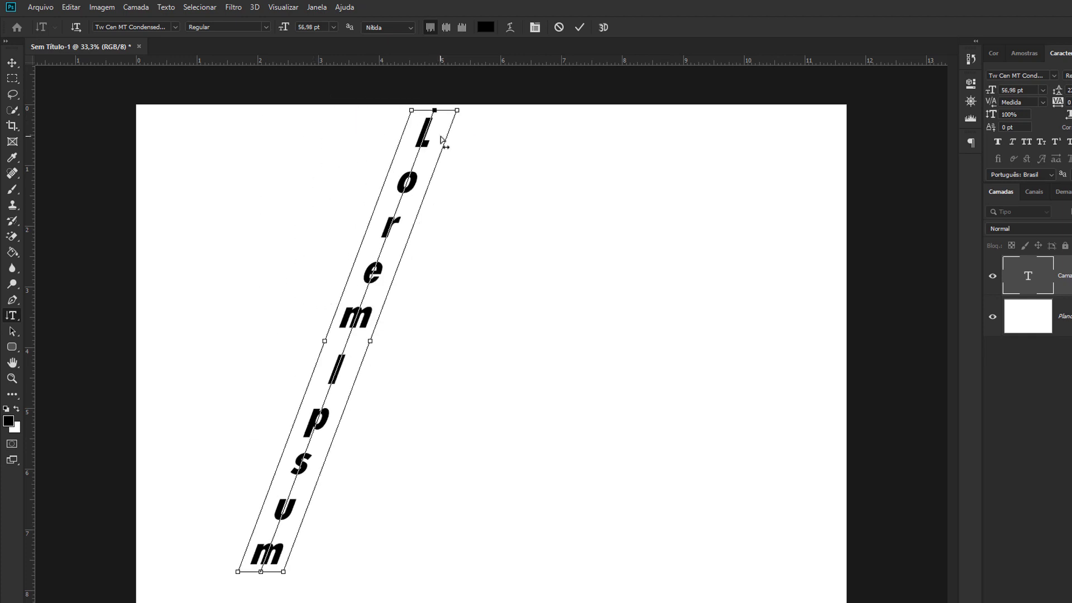
{"action": "key", "text": "ctrl+z"}
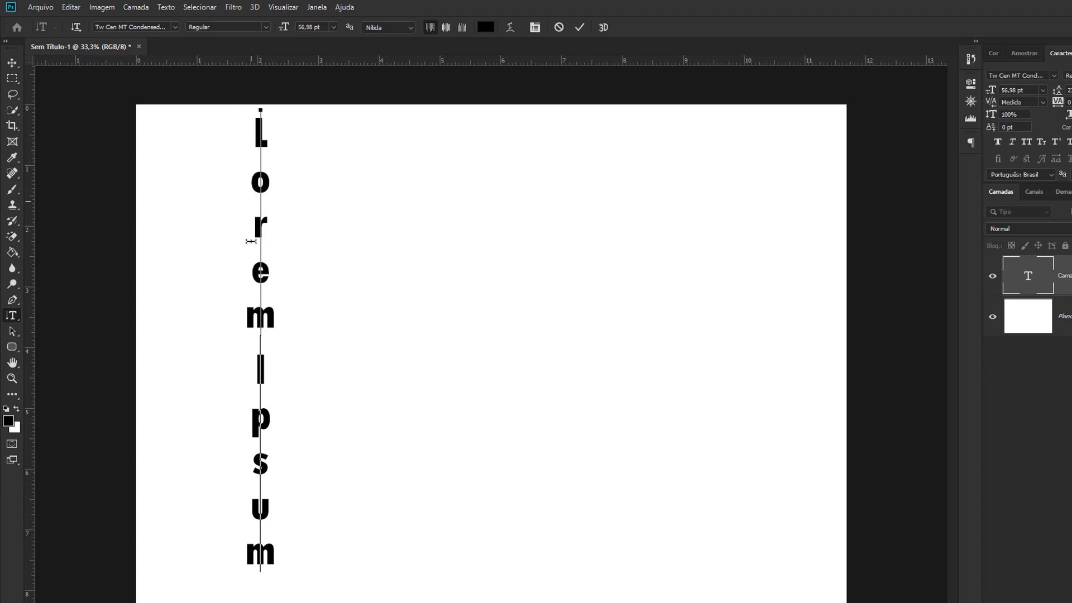
- Try centre alignment on all the vertical letters, restore top alignment, commit the text and delete its layer
{"action": "left_click_drag", "start_coordinate": [260, 566], "coordinate": [294, 102]}
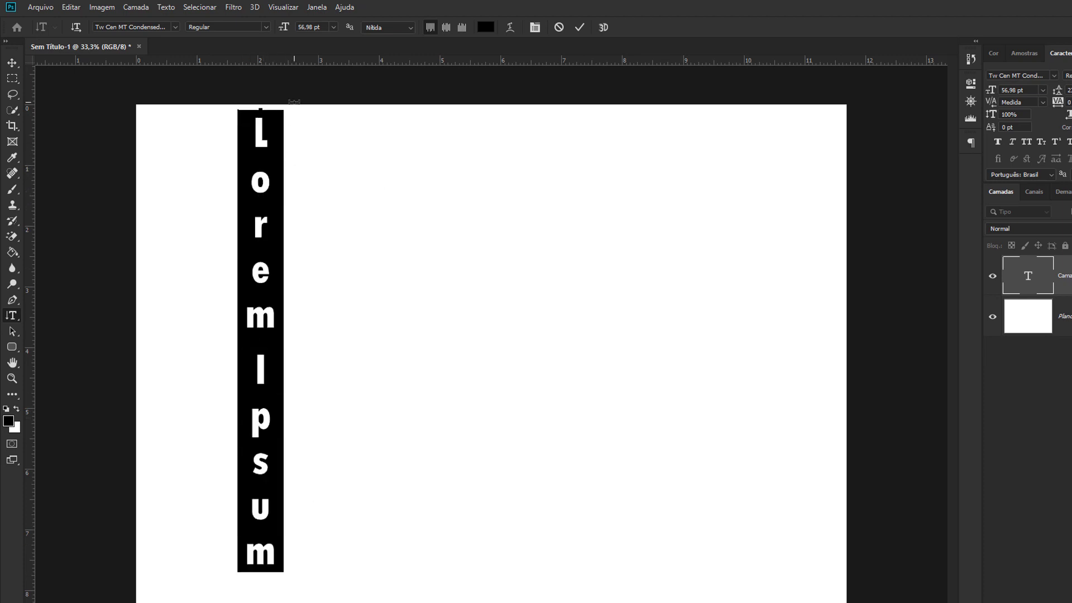
{"action": "left_click", "coordinate": [446, 27]}
{"action": "left_click", "coordinate": [430, 27]}
{"action": "key", "text": "ctrl+Return"}
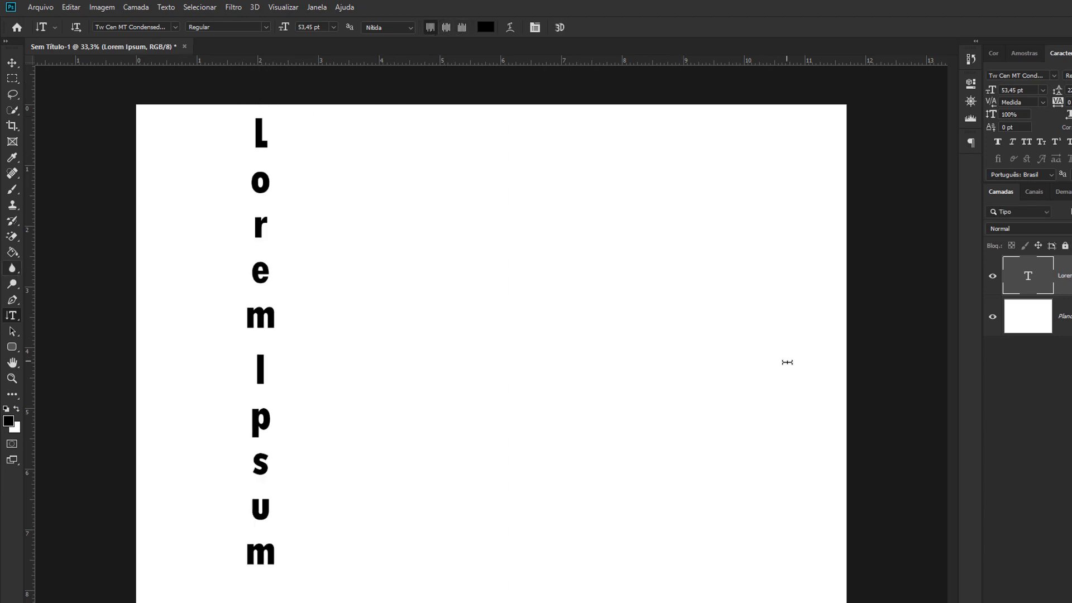
{"action": "key", "text": "Delete"}
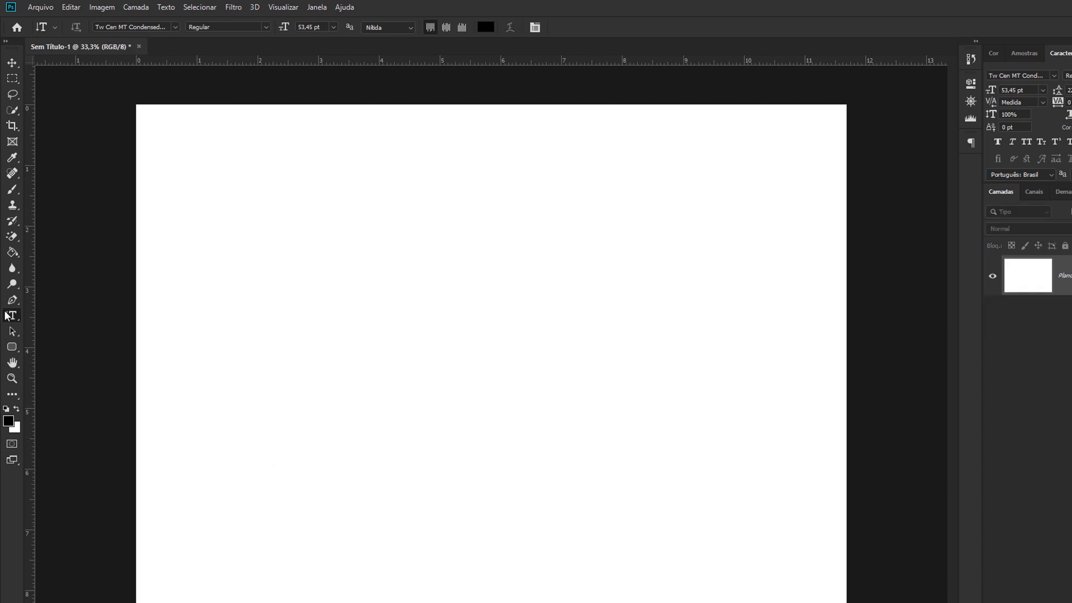
- Add a horizontal "Lorem Ipsum" text with the Horizontal Type tool at 104,45 pt and move it down and toward the page's left side
{"action": "right_click", "coordinate": [8, 316]}
{"action": "left_click", "coordinate": [81, 315]}
{"action": "left_click", "coordinate": [361, 287]}
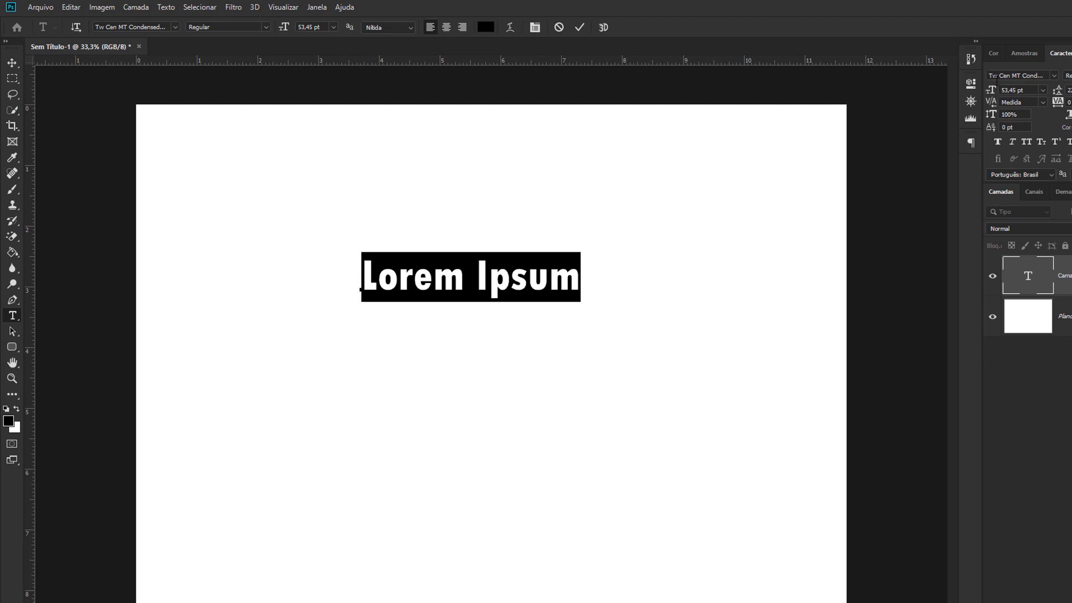
{"action": "left_click_drag", "start_coordinate": [992, 90], "coordinate": [1020, 89]}
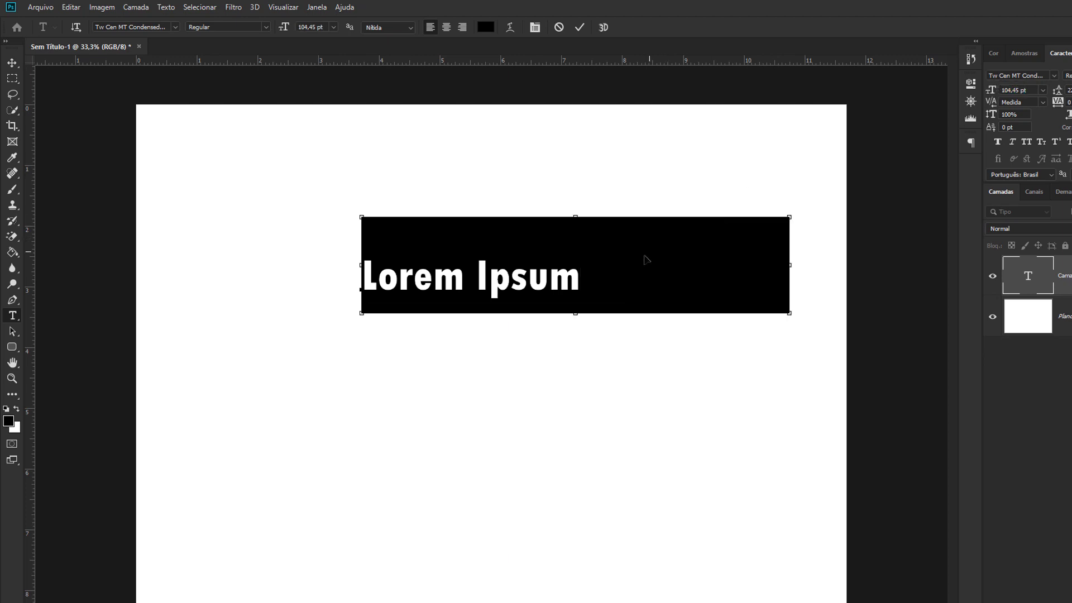
{"action": "left_click_drag", "start_coordinate": [562, 289], "coordinate": [425, 340]}
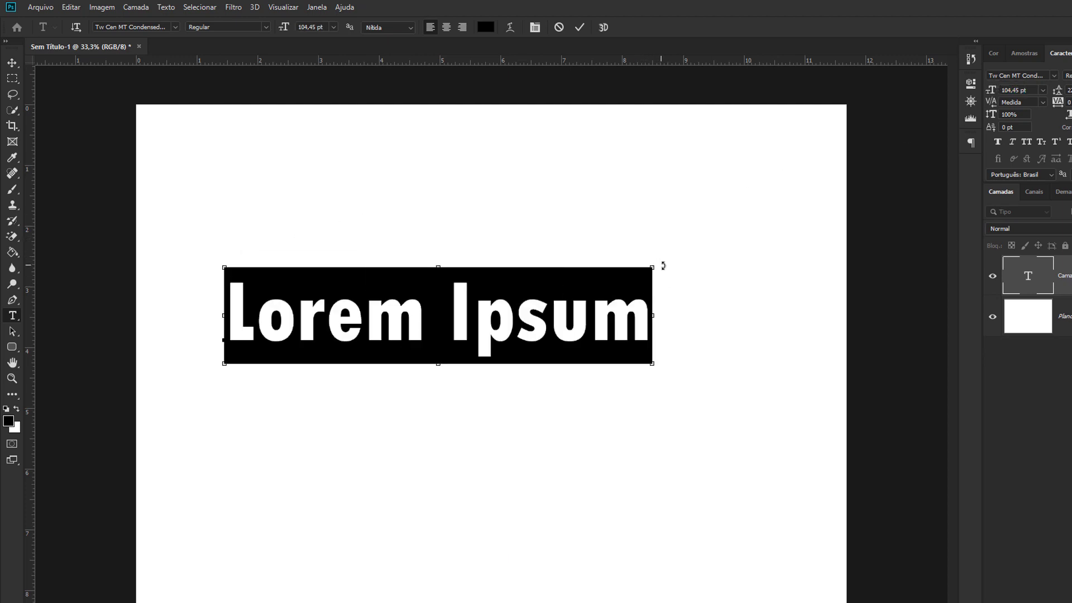
- Try rotating the horizontal text 90° counterclockwise so it reads upward, and rotate it back to horizontal
{"action": "left_click_drag", "start_coordinate": [663, 265], "coordinate": [395, 113]}
{"action": "left_click_drag", "start_coordinate": [438, 161], "coordinate": [396, 220]}
{"action": "key", "text": "ctrl+z"}
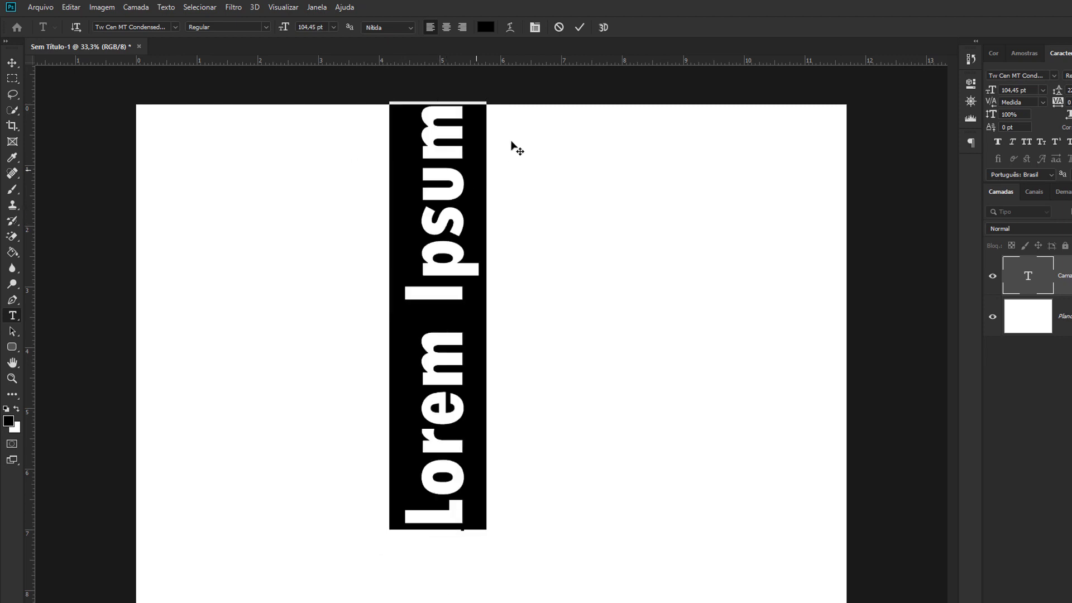
{"action": "left_click_drag", "start_coordinate": [496, 87], "coordinate": [641, 360]}
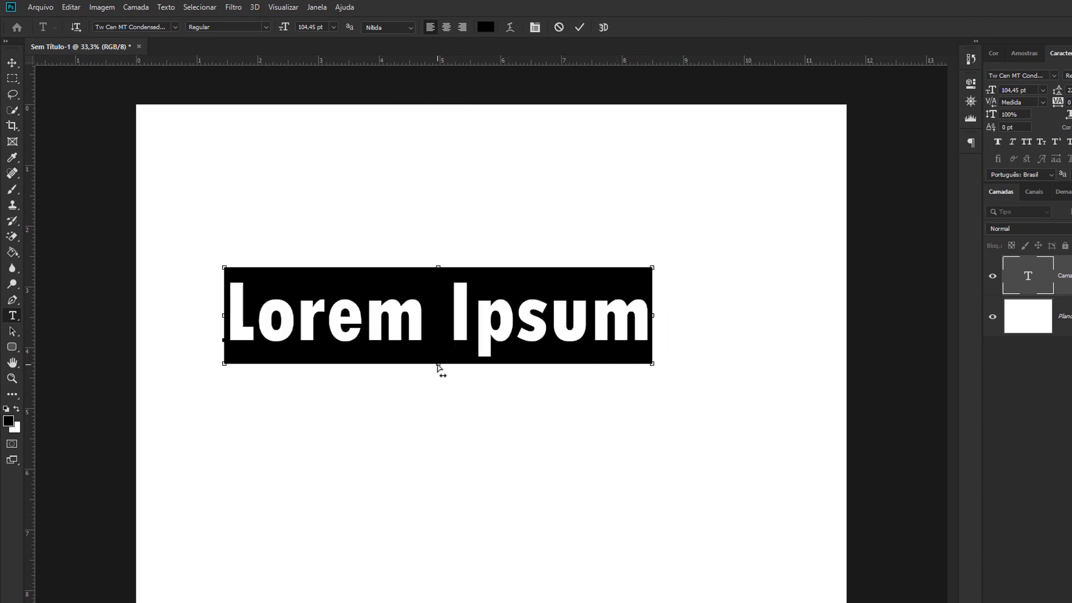
- Skew the "Lorem Ipsum" text horizontally along its upper and lower edges, and slant its right end downward
{"action": "left_click_drag", "start_coordinate": [438, 366], "coordinate": [505, 363]}
{"action": "left_click_drag", "start_coordinate": [438, 272], "coordinate": [397, 288]}
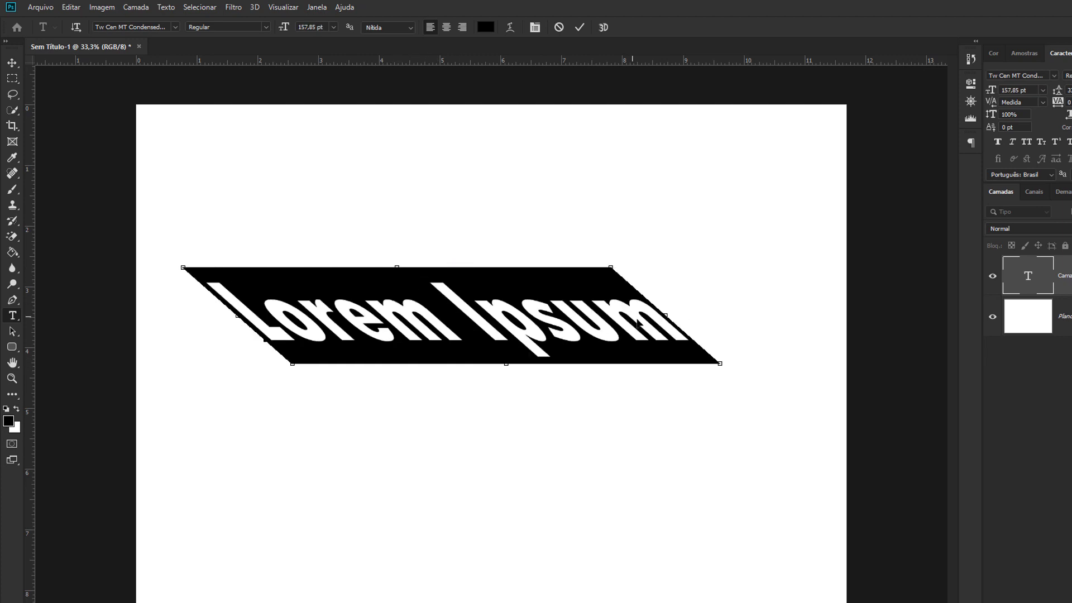
{"action": "left_click_drag", "start_coordinate": [666, 318], "coordinate": [682, 303]}
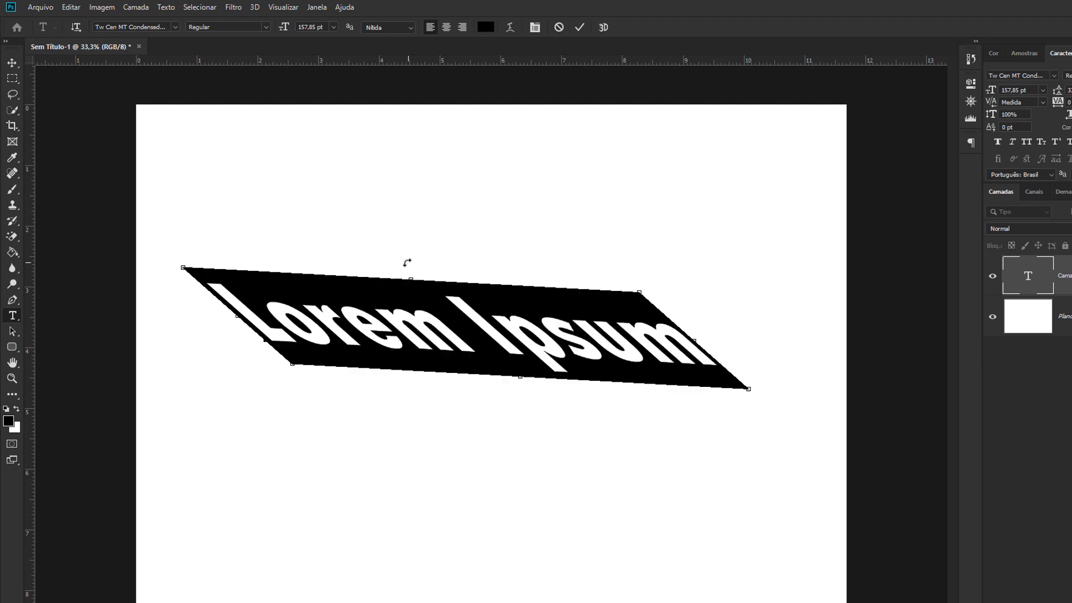
{"action": "left_click_drag", "start_coordinate": [415, 282], "coordinate": [459, 282]}
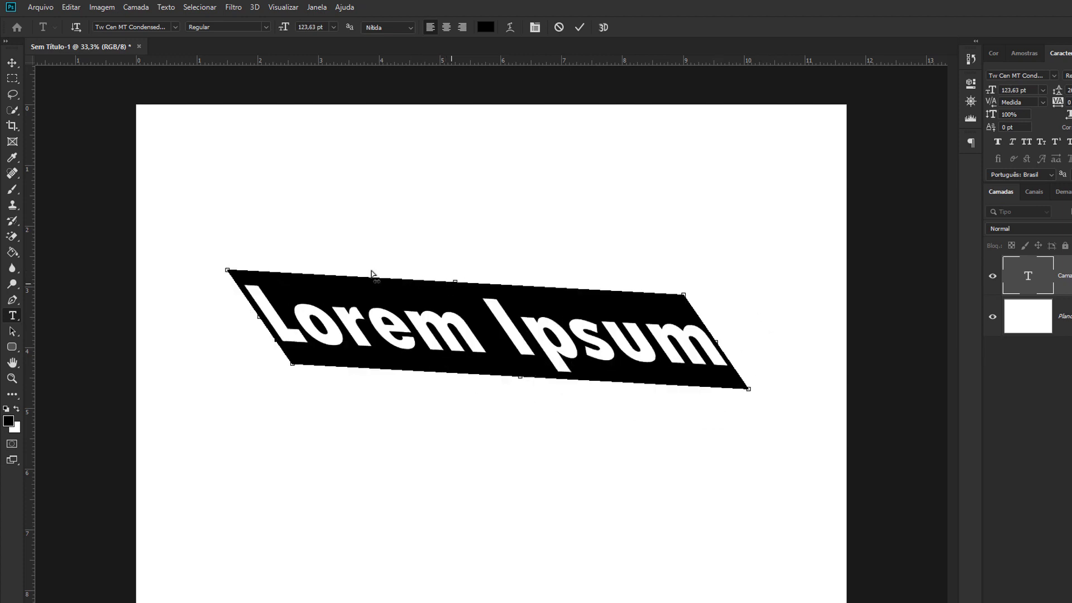
{"action": "left_click_drag", "start_coordinate": [227, 270], "coordinate": [228, 274]}
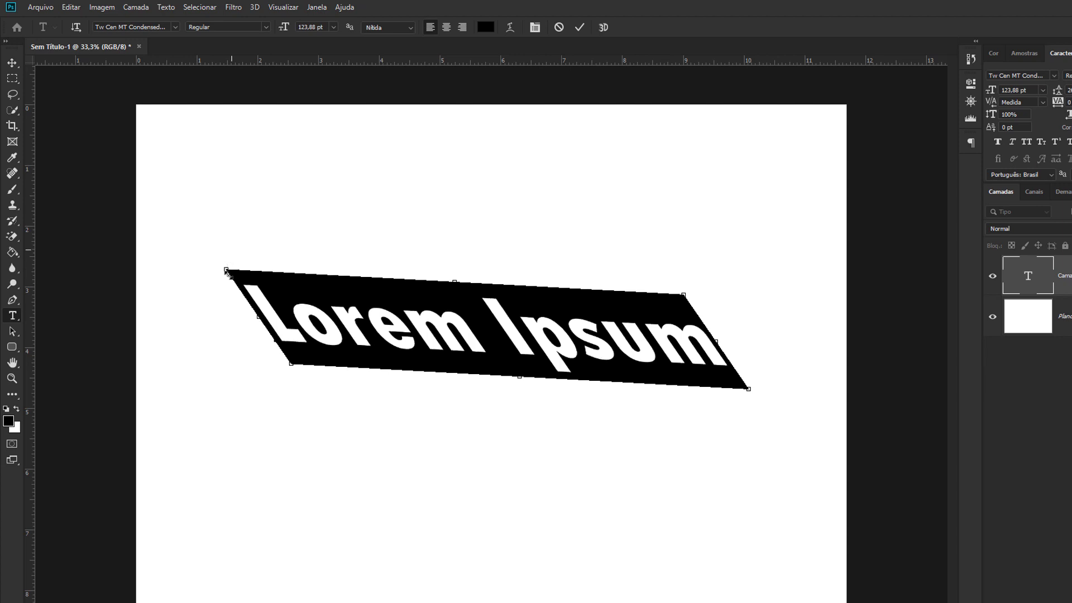
- Try stronger skews on the text's left, right, upper and lower edges, and cancel the new text
{"action": "left_click_drag", "start_coordinate": [260, 318], "coordinate": [218, 247]}
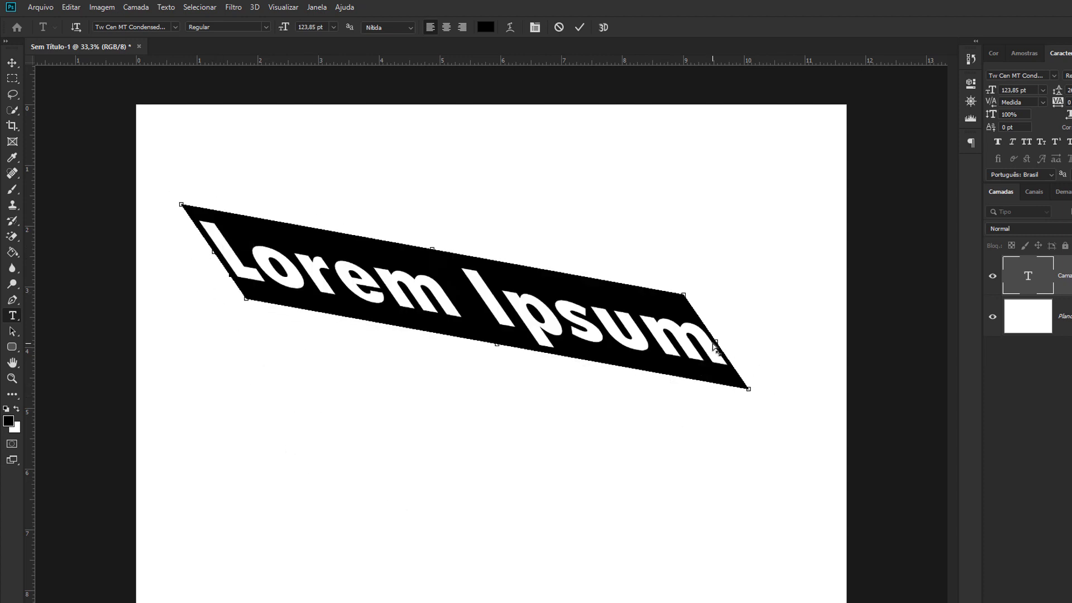
{"action": "left_click_drag", "start_coordinate": [715, 343], "coordinate": [620, 202]}
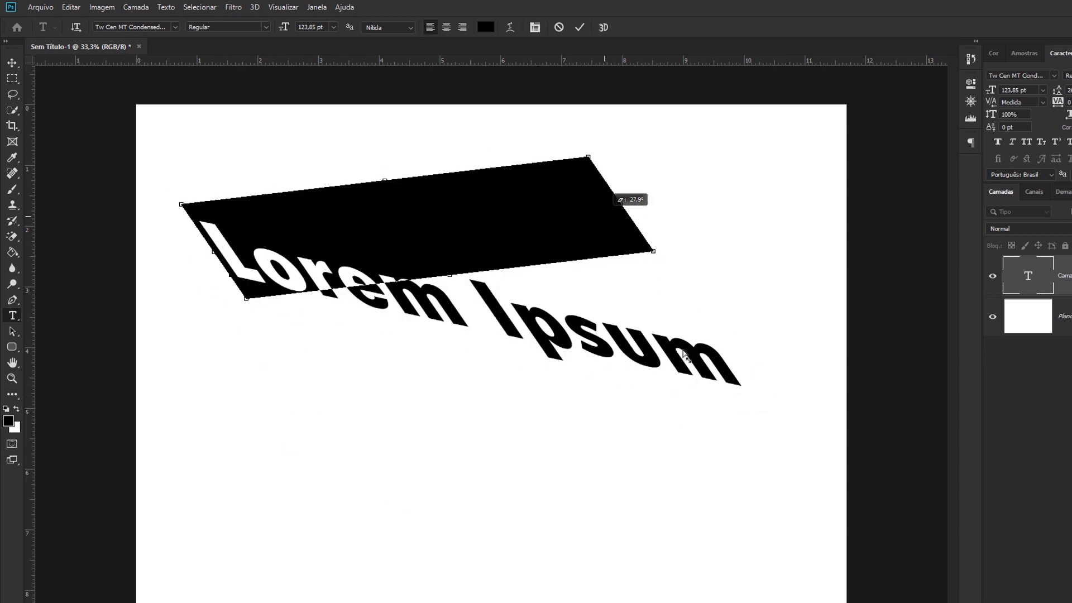
{"action": "mouse_move", "coordinate": [686, 355]}
{"action": "left_mouse_down"}
{"action": "mouse_move", "coordinate": [641, 287]}
{"action": "mouse_move", "coordinate": [697, 358]}
{"action": "left_mouse_up"}
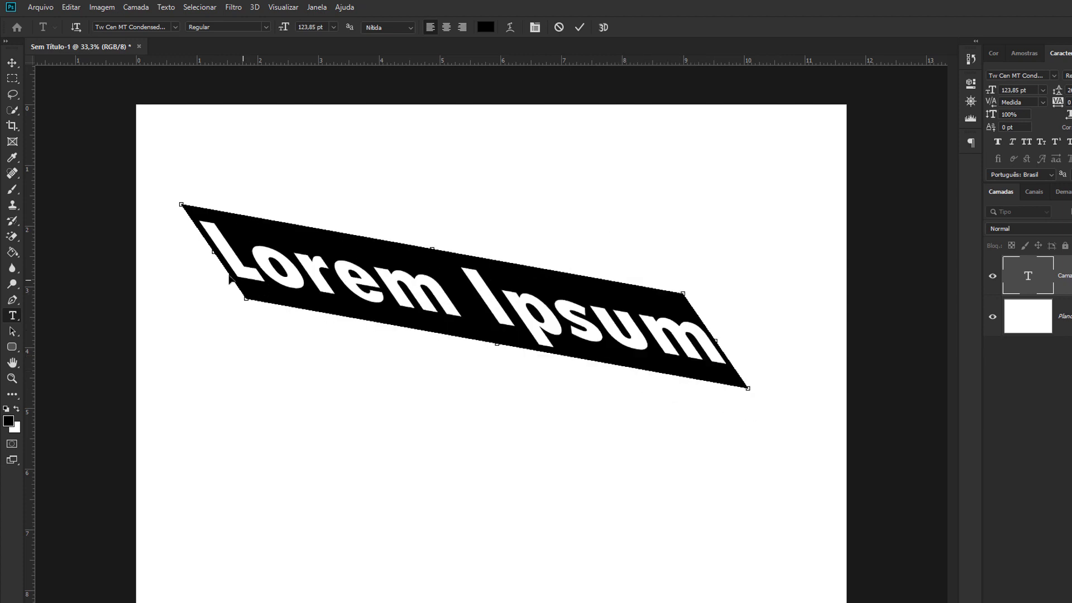
{"action": "left_click_drag", "start_coordinate": [212, 256], "coordinate": [253, 335]}
{"action": "left_click_drag", "start_coordinate": [458, 287], "coordinate": [594, 291]}
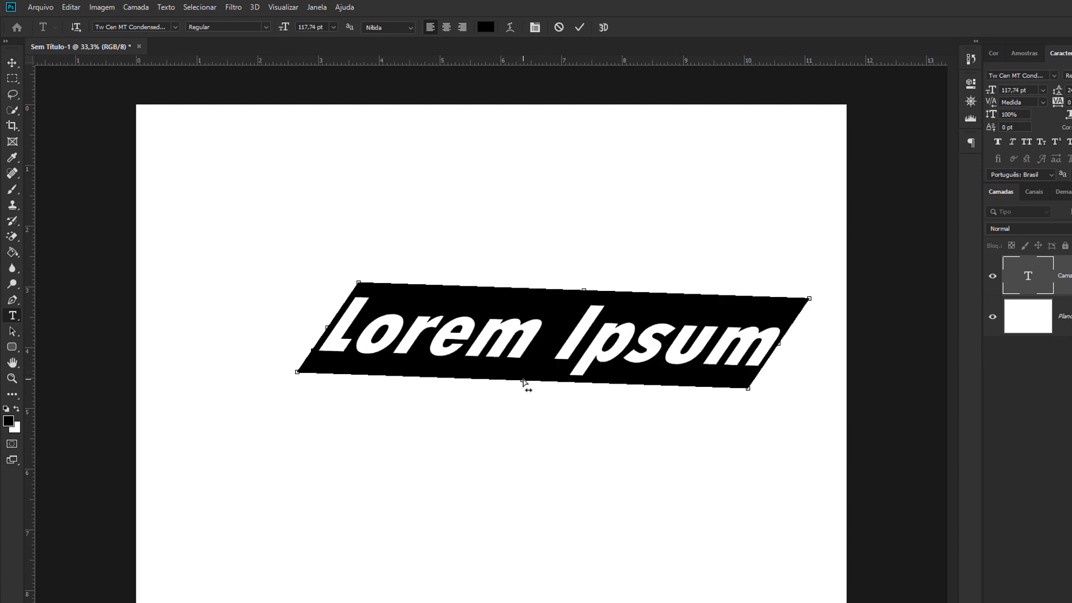
{"action": "left_click_drag", "start_coordinate": [523, 382], "coordinate": [402, 241]}
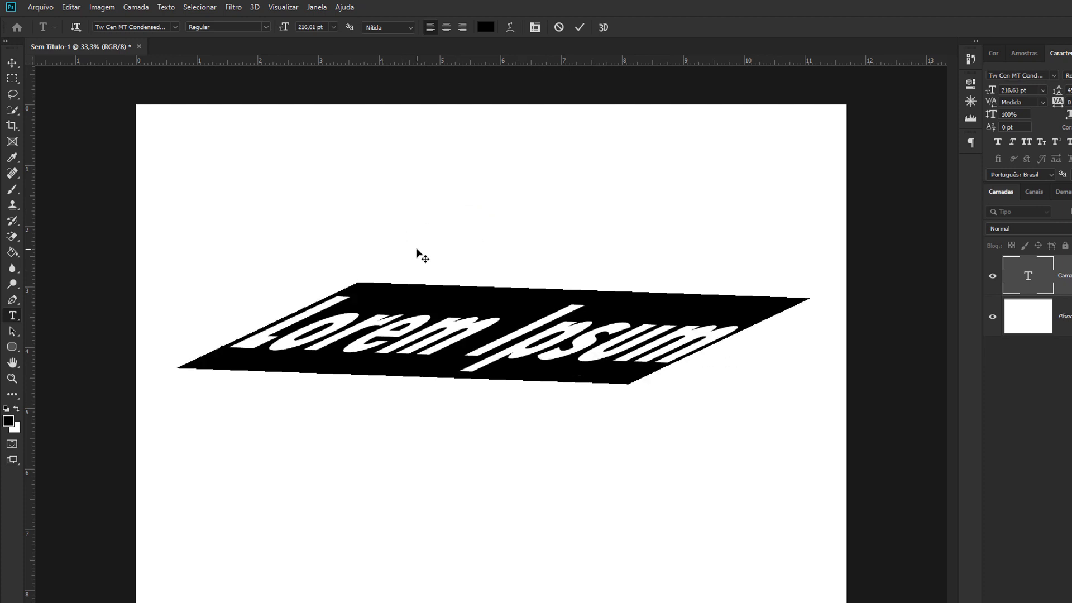
{"action": "key", "text": "Escape"}
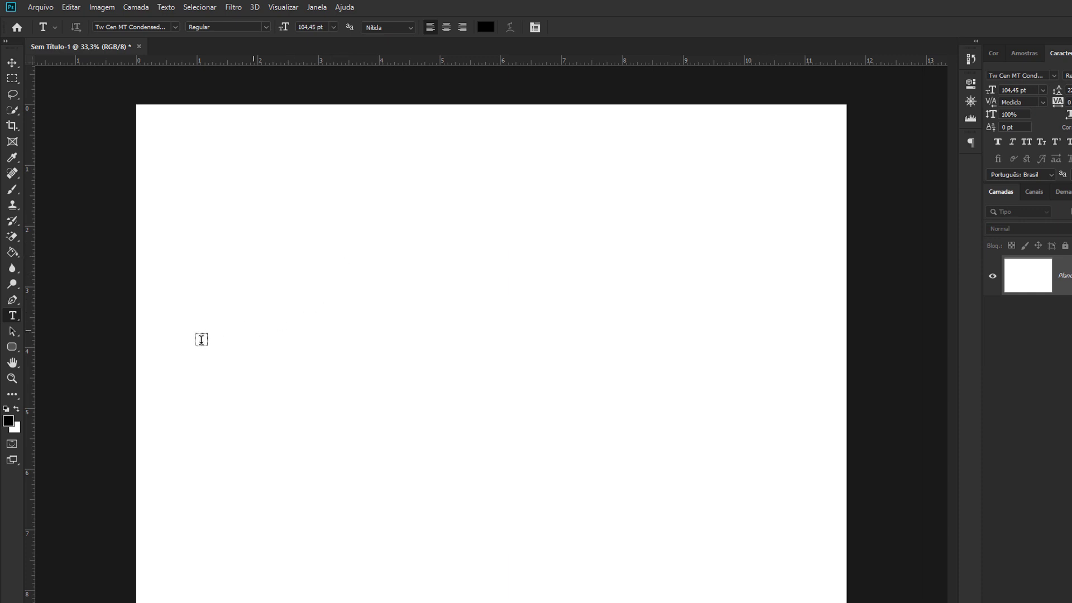
- Draw a circle about 1658 px in diameter on the page with the Ellipse tool and remove its fill
{"action": "left_click", "coordinate": [15, 347]}
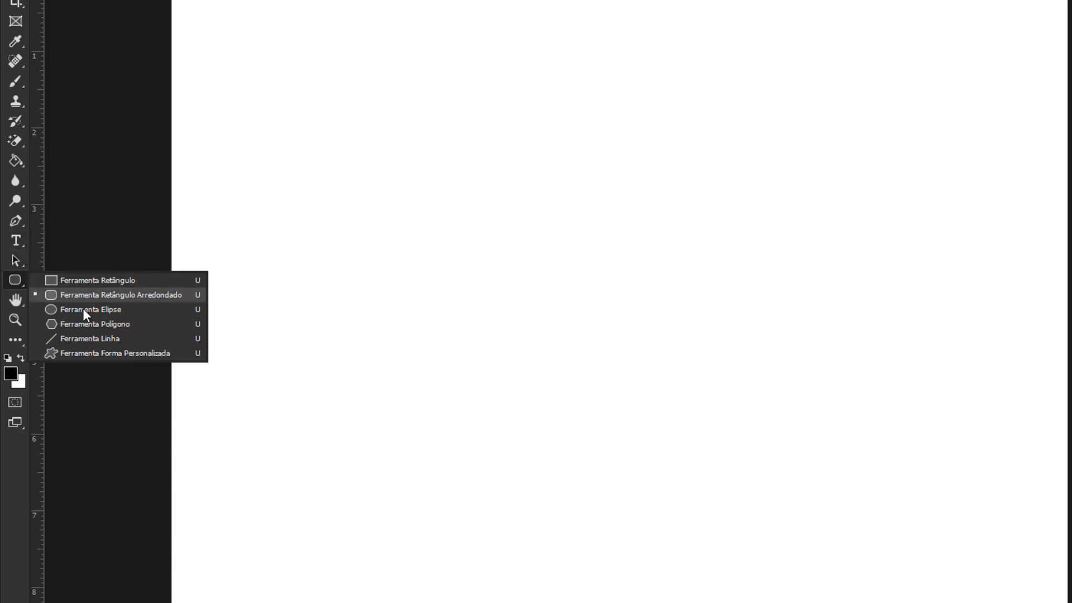
{"action": "left_click", "coordinate": [91, 309]}
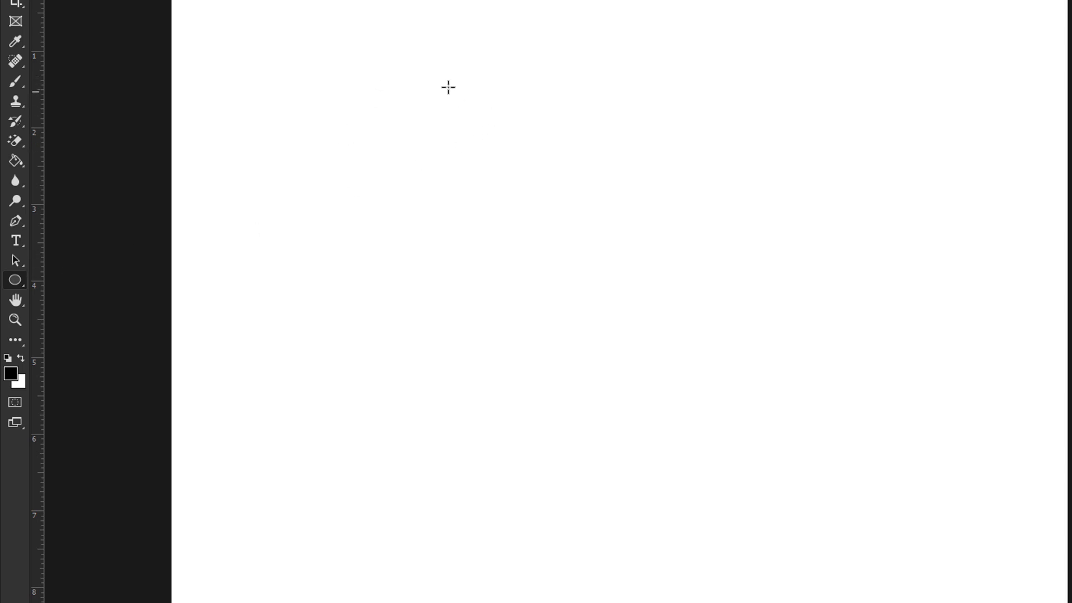
{"action": "left_click_drag", "start_coordinate": [448, 87], "coordinate": [1001, 508]}
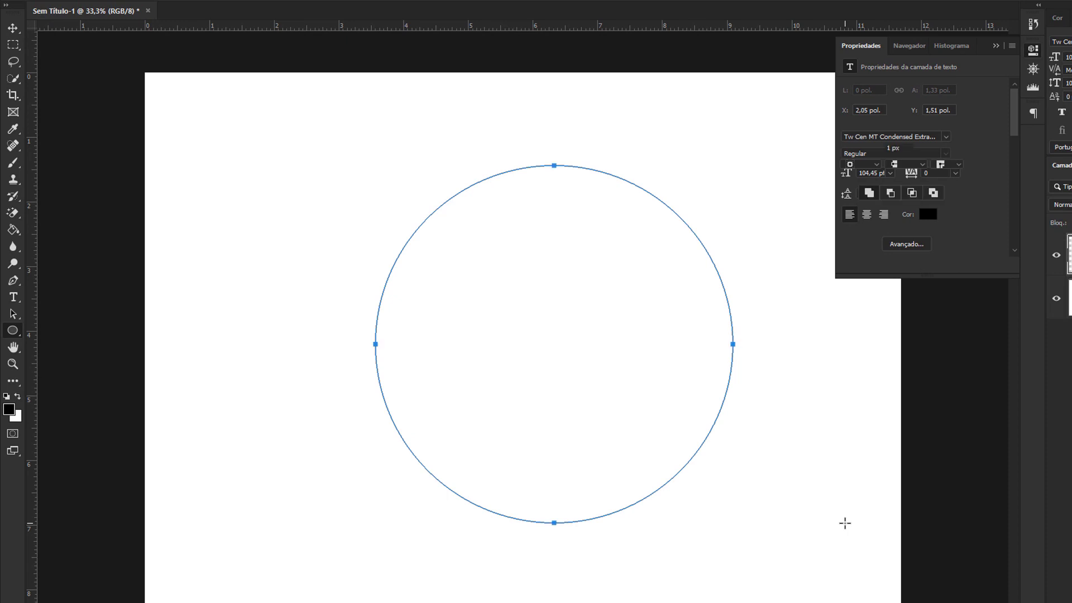
{"action": "left_click", "coordinate": [849, 152]}
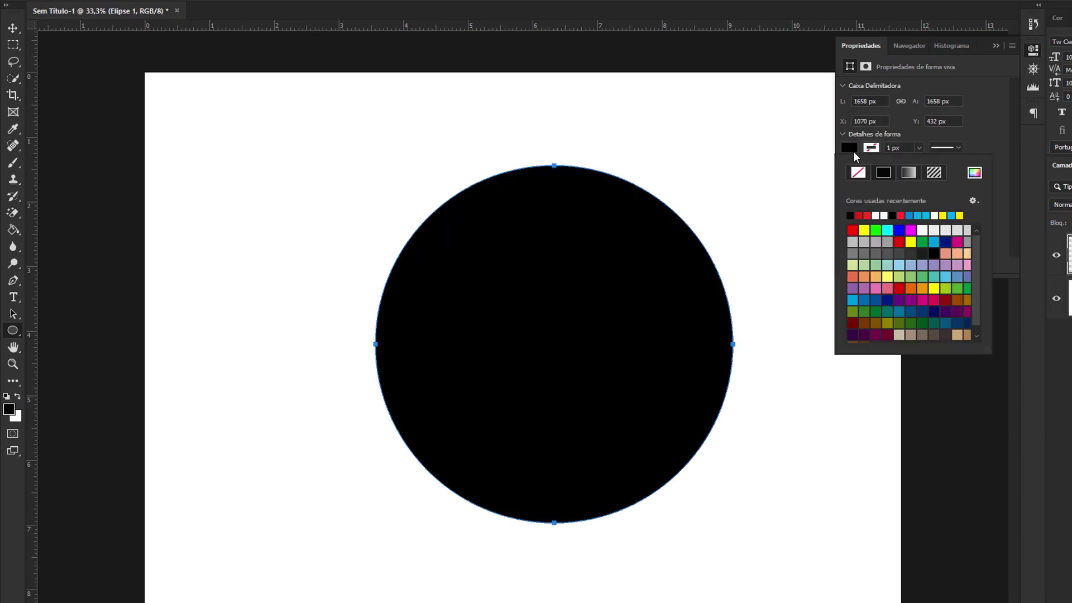
{"action": "left_click", "coordinate": [858, 173]}
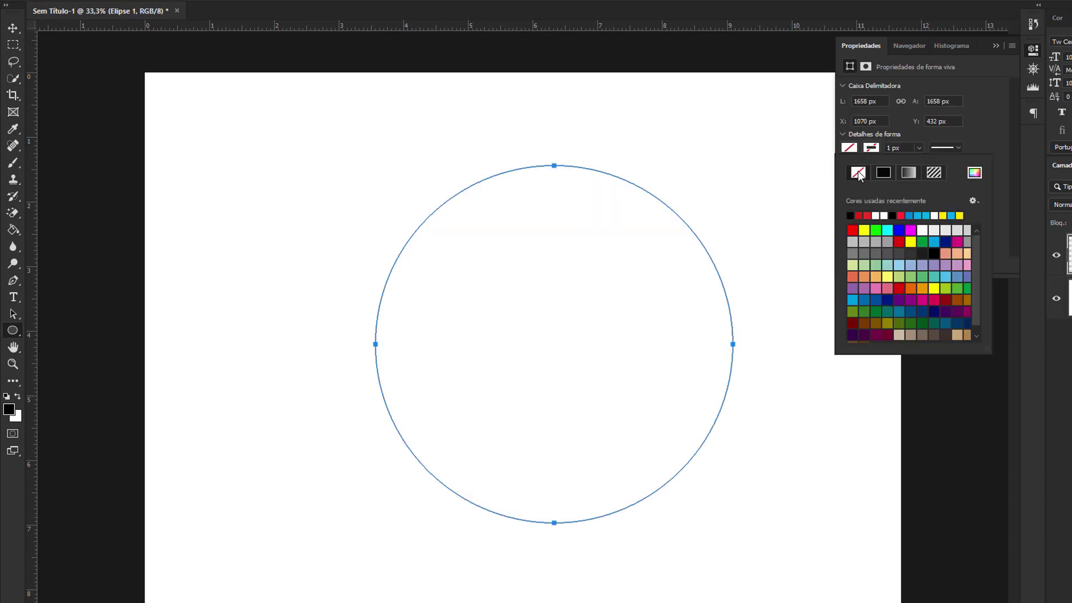
- Move the circle to the middle of the page and give it a solid red outline about 10 px wide
{"action": "left_click", "coordinate": [21, 30]}
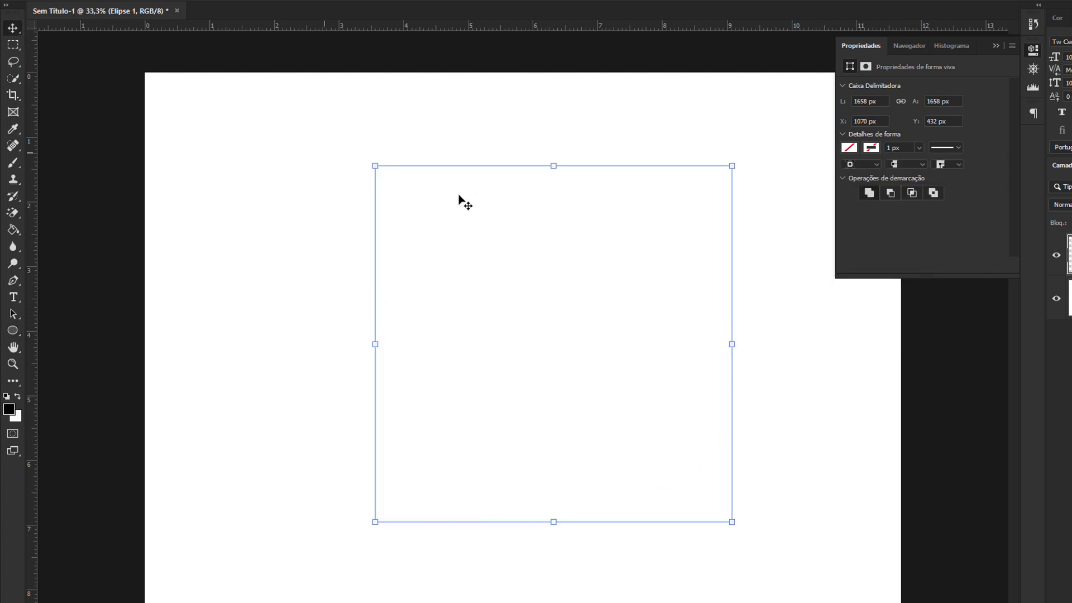
{"action": "mouse_move", "coordinate": [564, 229]}
{"action": "left_mouse_down"}
{"action": "mouse_move", "coordinate": [521, 201]}
{"action": "mouse_move", "coordinate": [544, 215]}
{"action": "left_mouse_up"}
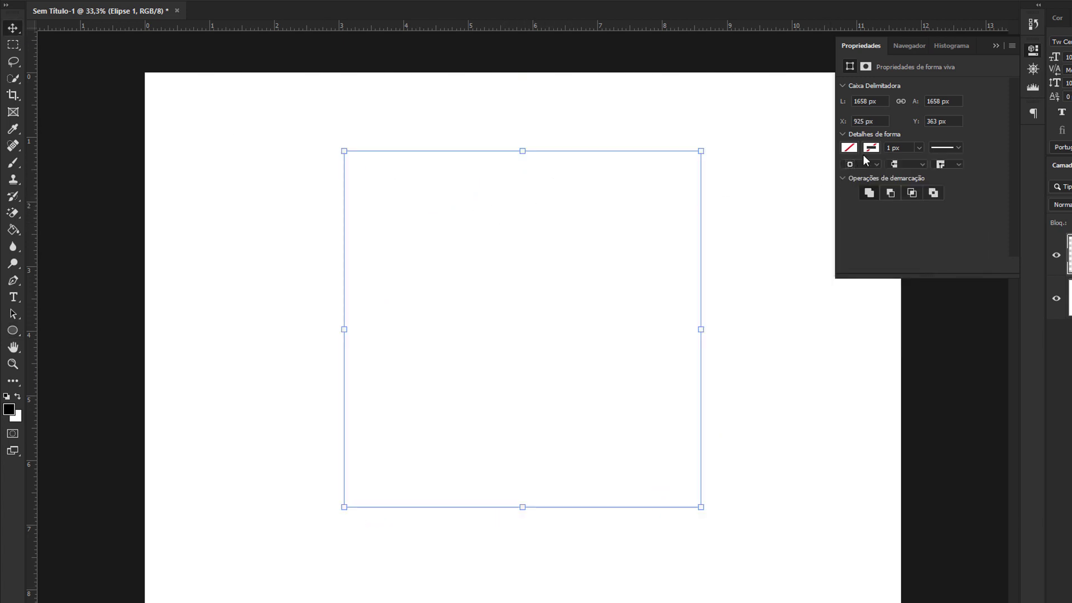
{"action": "left_click", "coordinate": [871, 148]}
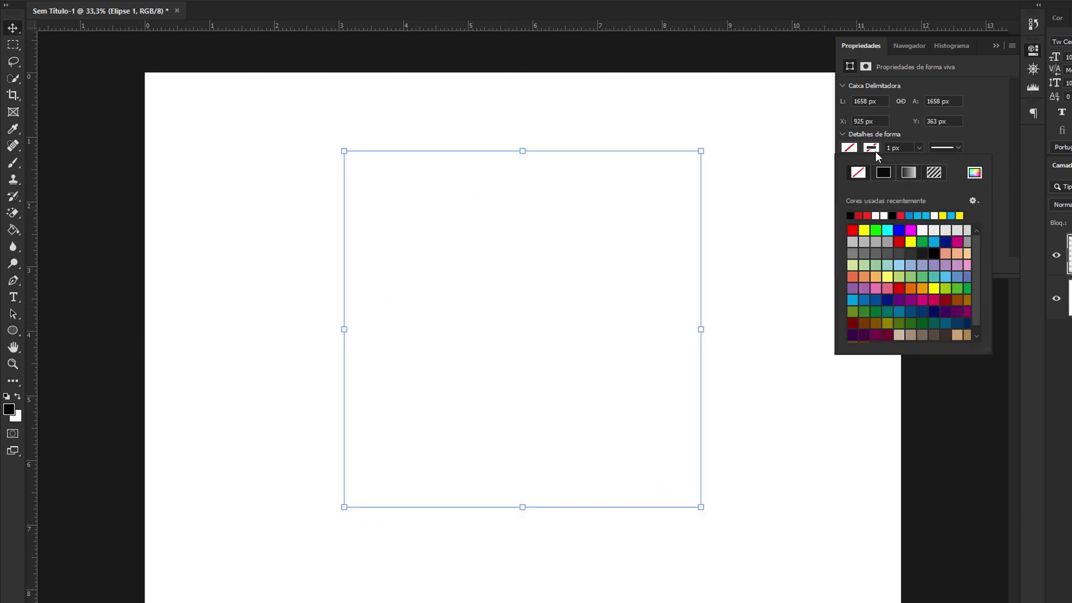
{"action": "left_click", "coordinate": [851, 229]}
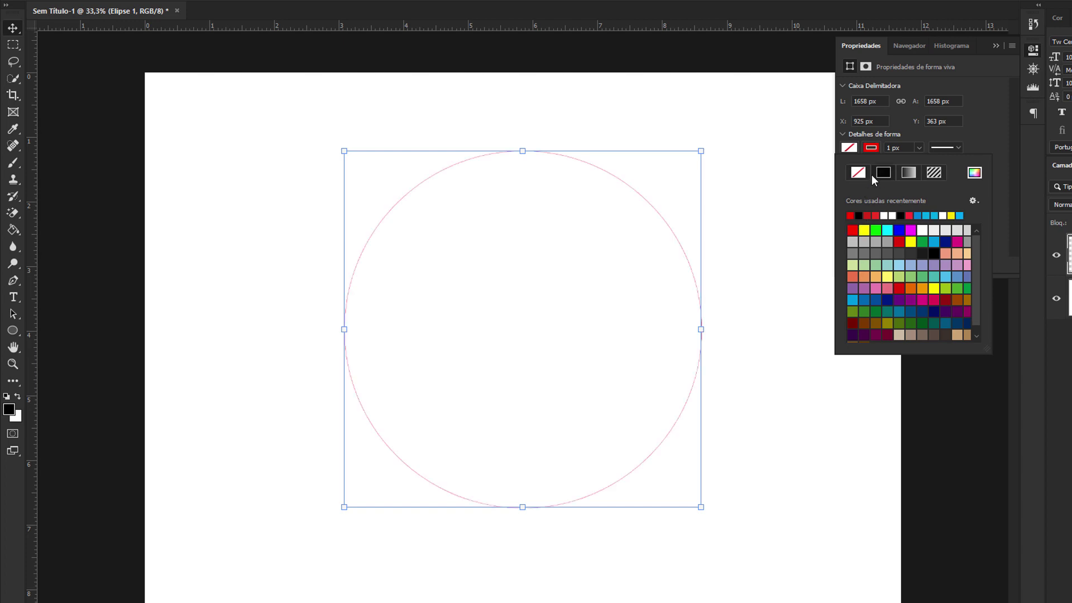
{"action": "left_click", "coordinate": [919, 148]}
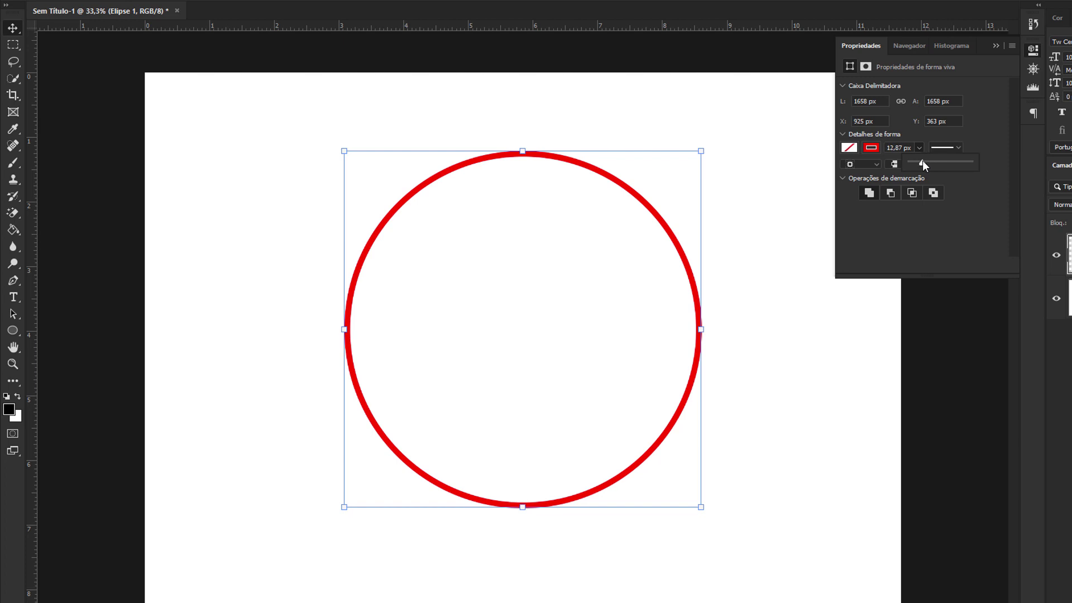
{"action": "left_click_drag", "start_coordinate": [922, 160], "coordinate": [918, 160]}
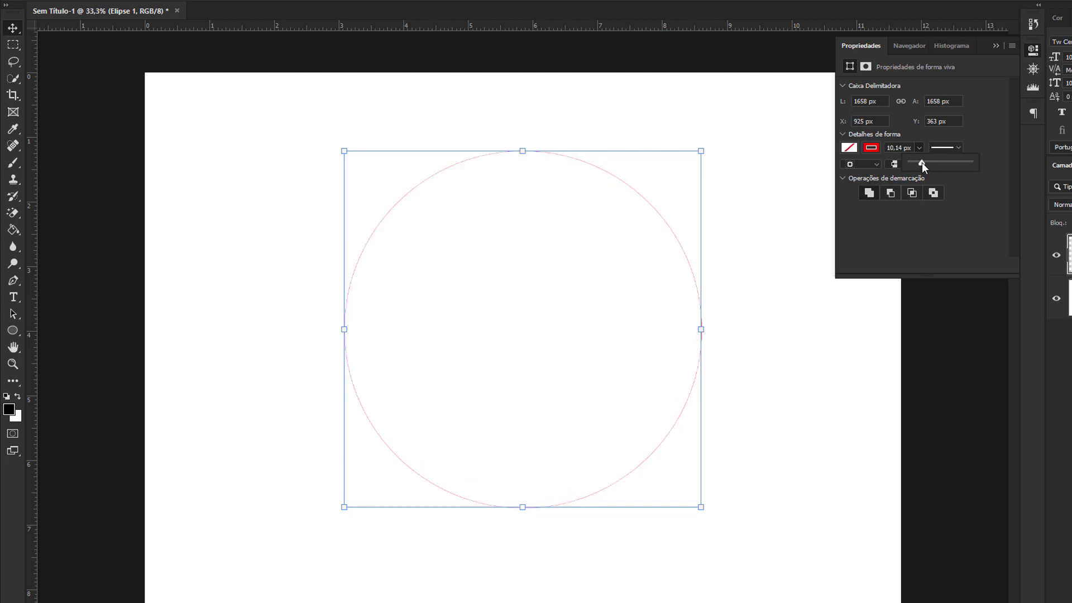
{"action": "left_click_drag", "start_coordinate": [923, 163], "coordinate": [924, 163]}
{"action": "left_click", "coordinate": [1032, 50]}
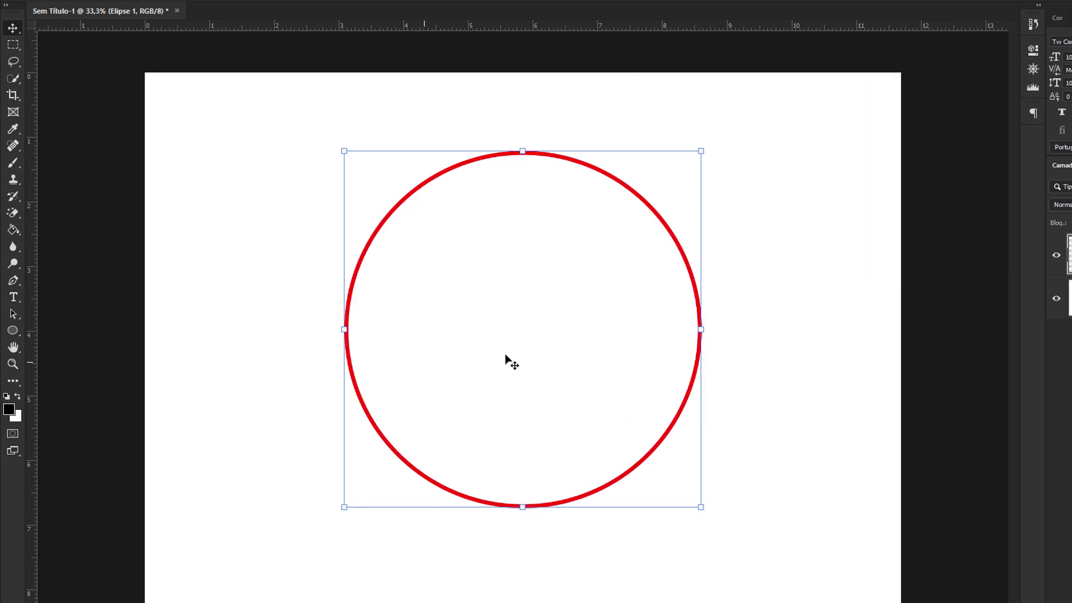
{"action": "mouse_move", "coordinate": [573, 373]}
{"action": "left_mouse_down"}
{"action": "mouse_move", "coordinate": [504, 314]}
{"action": "mouse_move", "coordinate": [407, 274]}
{"action": "mouse_move", "coordinate": [608, 340]}
{"action": "mouse_move", "coordinate": [539, 342]}
{"action": "mouse_move", "coordinate": [556, 365]}
{"action": "left_mouse_up"}
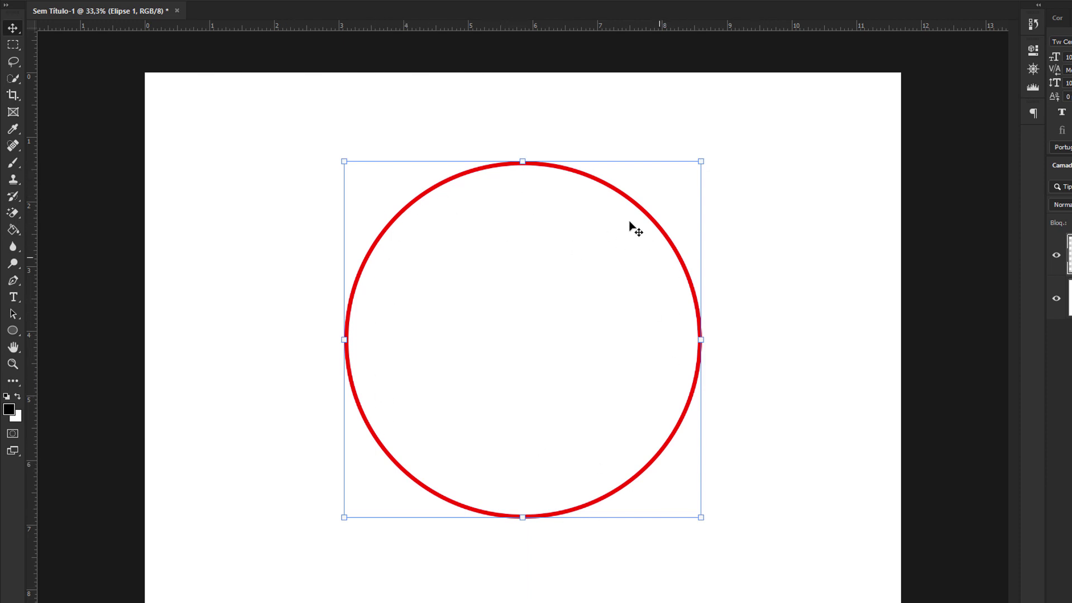
- Place Lorem ipsum placeholder text along the circle's outline with the Horizontal Type tool, starting from its lowest point
{"action": "left_click", "coordinate": [13, 297]}
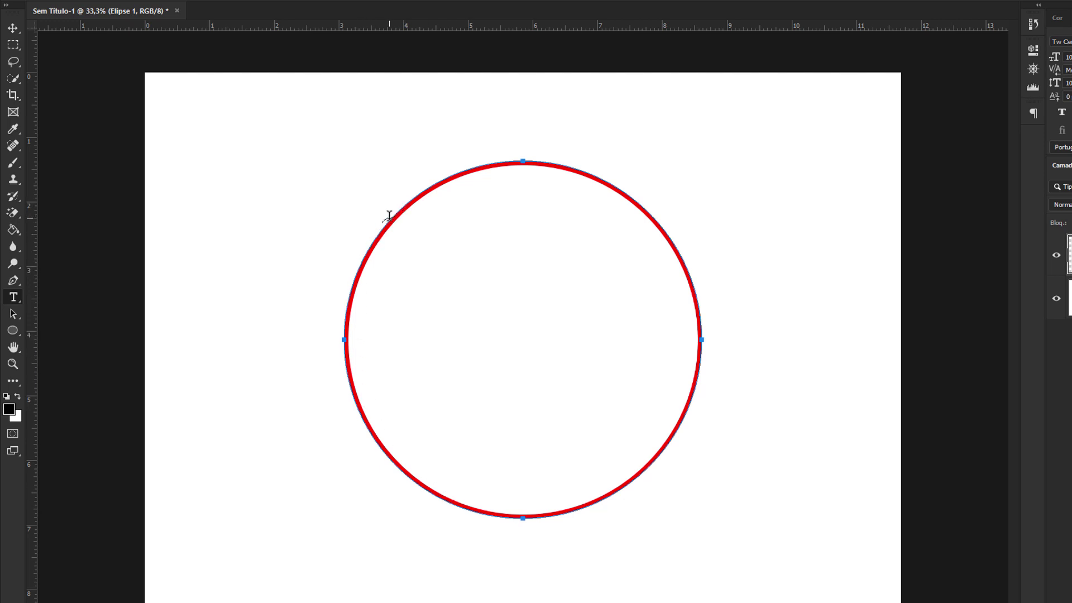
{"action": "left_click", "coordinate": [522, 517]}
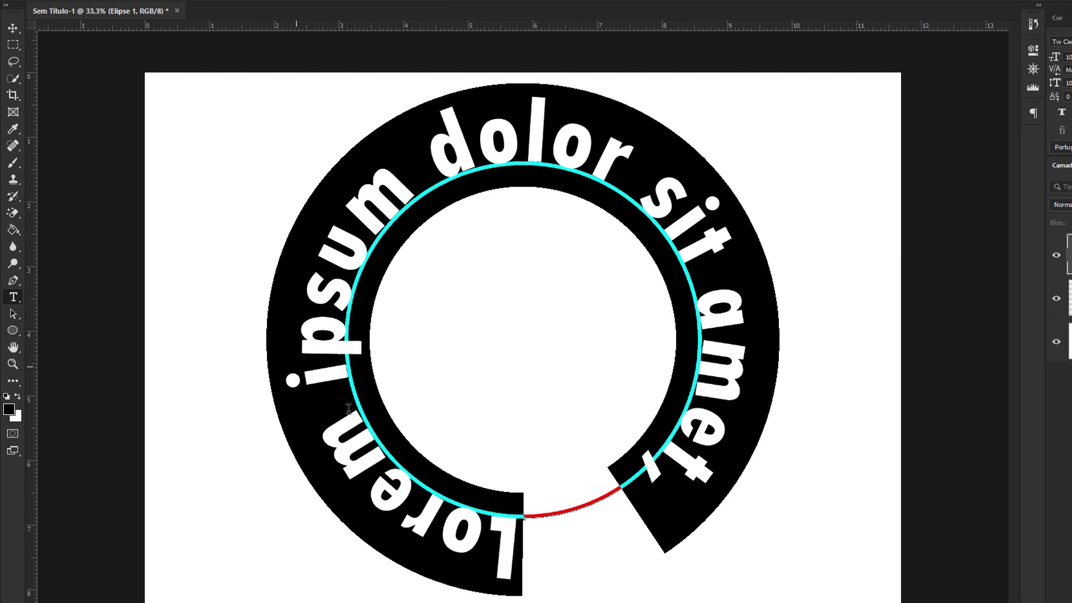
{"action": "key", "text": "ctrl"}
{"action": "mouse_move", "coordinate": [452, 560]}
{"action": "left_mouse_down"}
{"action": "mouse_move", "coordinate": [485, 497]}
{"action": "mouse_move", "coordinate": [522, 342]}
{"action": "mouse_move", "coordinate": [478, 419]}
{"action": "mouse_move", "coordinate": [448, 530]}
{"action": "mouse_move", "coordinate": [463, 479]}
{"action": "mouse_move", "coordinate": [564, 295]}
{"action": "mouse_move", "coordinate": [624, 258]}
{"action": "mouse_move", "coordinate": [669, 434]}
{"action": "mouse_move", "coordinate": [569, 483]}
{"action": "mouse_move", "coordinate": [615, 306]}
{"action": "mouse_move", "coordinate": [445, 268]}
{"action": "mouse_move", "coordinate": [409, 378]}
{"action": "mouse_move", "coordinate": [465, 427]}
{"action": "mouse_move", "coordinate": [426, 385]}
{"action": "mouse_move", "coordinate": [392, 298]}
{"action": "mouse_move", "coordinate": [398, 280]}
{"action": "mouse_move", "coordinate": [374, 303]}
{"action": "mouse_move", "coordinate": [341, 303]}
{"action": "mouse_move", "coordinate": [355, 303]}
{"action": "mouse_move", "coordinate": [391, 240]}
{"action": "mouse_move", "coordinate": [483, 165]}
{"action": "mouse_move", "coordinate": [490, 184]}
{"action": "mouse_move", "coordinate": [394, 375]}
{"action": "mouse_move", "coordinate": [497, 528]}
{"action": "mouse_move", "coordinate": [533, 525]}
{"action": "mouse_move", "coordinate": [520, 522]}
{"action": "left_mouse_up"}
- Reduce the whole circular text to about 74 pt and hide the red circle's layer
{"action": "left_click_drag", "start_coordinate": [1057, 58], "coordinate": [1045, 64]}
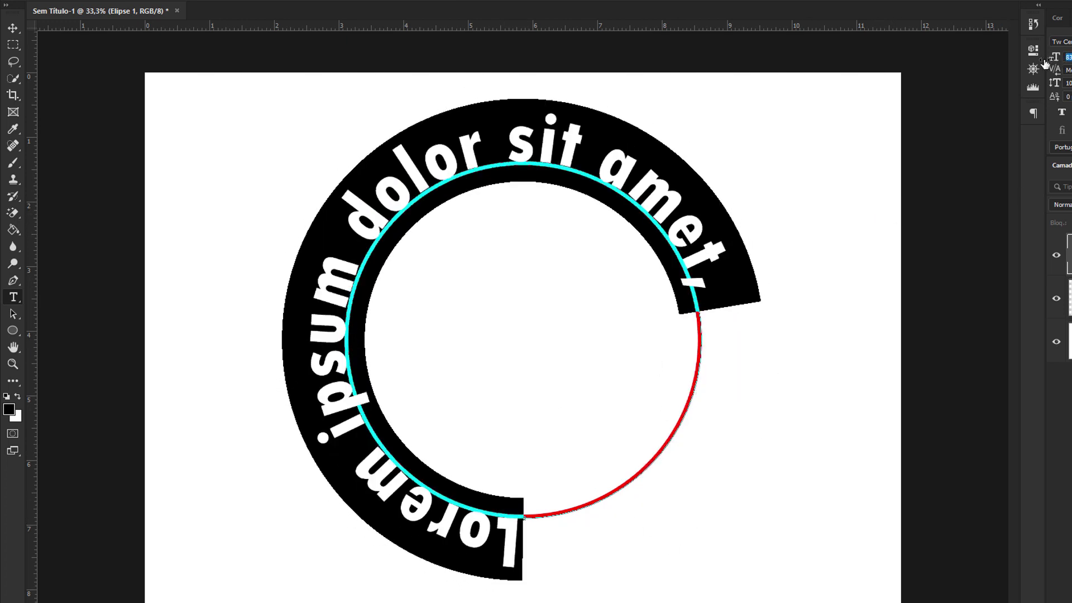
{"action": "key", "text": "ctrl+Return"}
{"action": "left_click", "coordinate": [721, 313]}
{"action": "key", "text": "ctrl+a"}
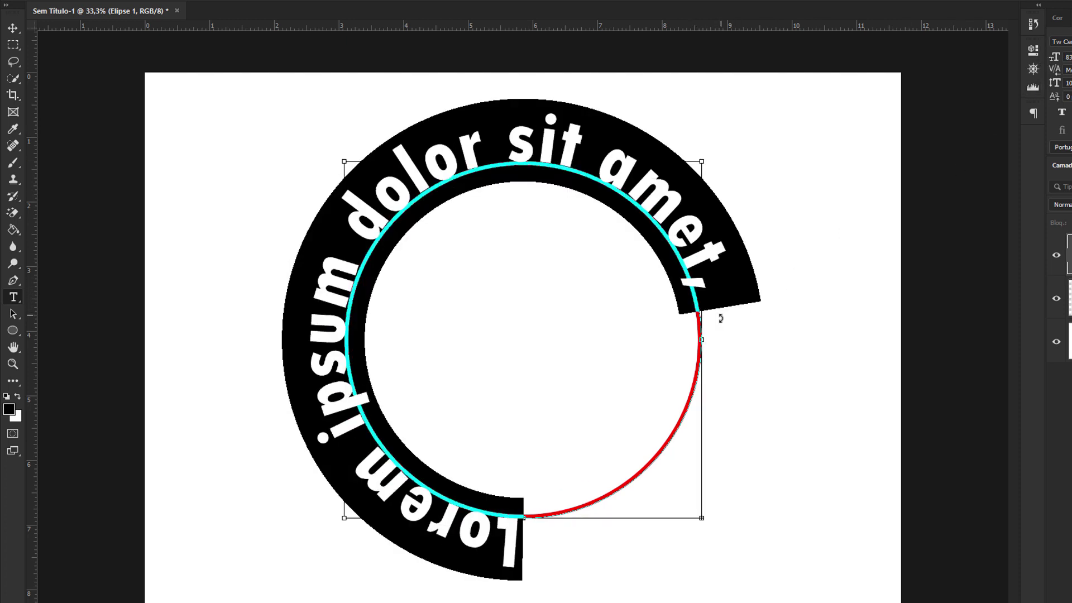
{"action": "left_click_drag", "start_coordinate": [1055, 62], "coordinate": [1049, 63]}
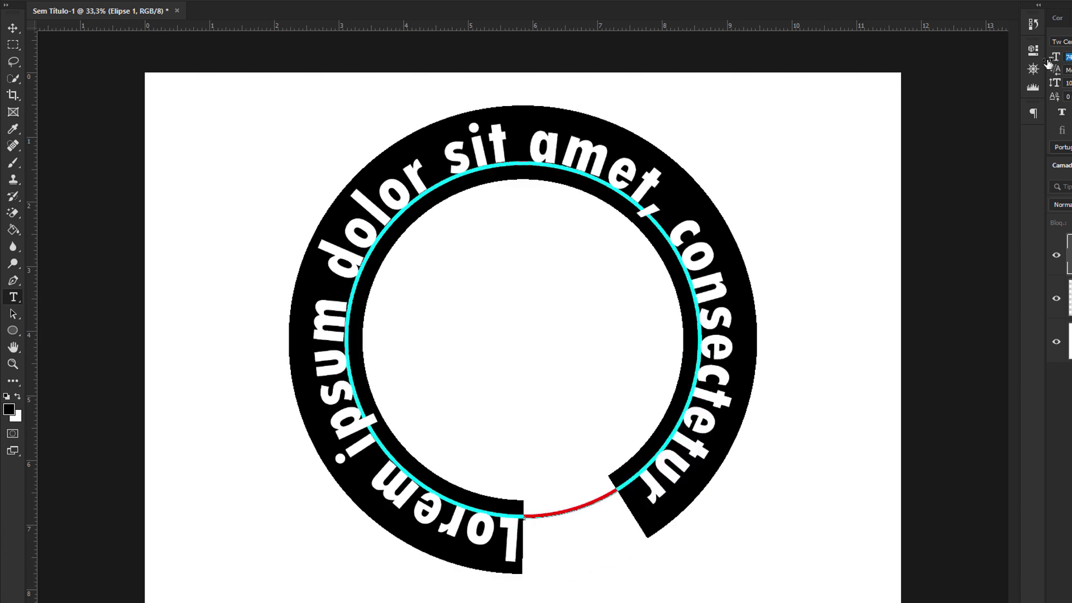
{"action": "left_click", "coordinate": [712, 437]}
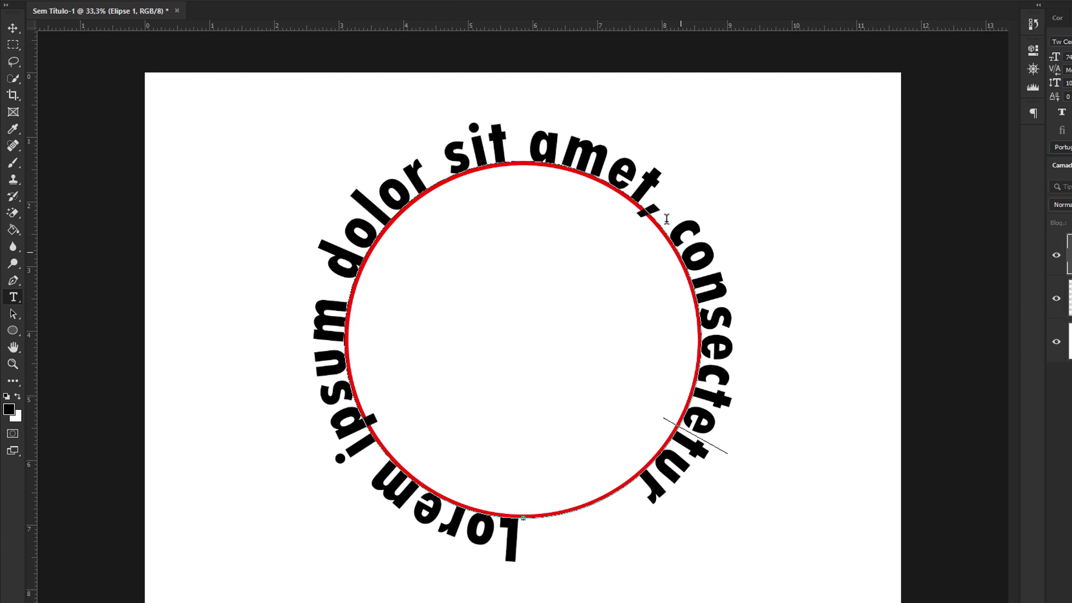
{"action": "left_click", "coordinate": [1056, 298]}
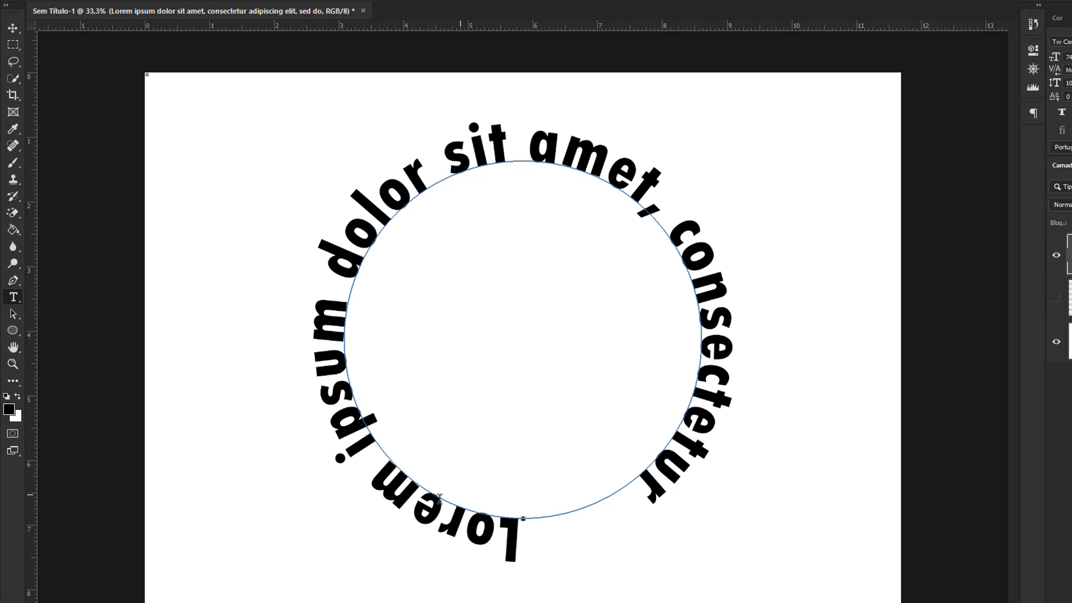
- Select all the circular text and flip it to the inner side of its path
{"action": "left_click", "coordinate": [443, 519]}
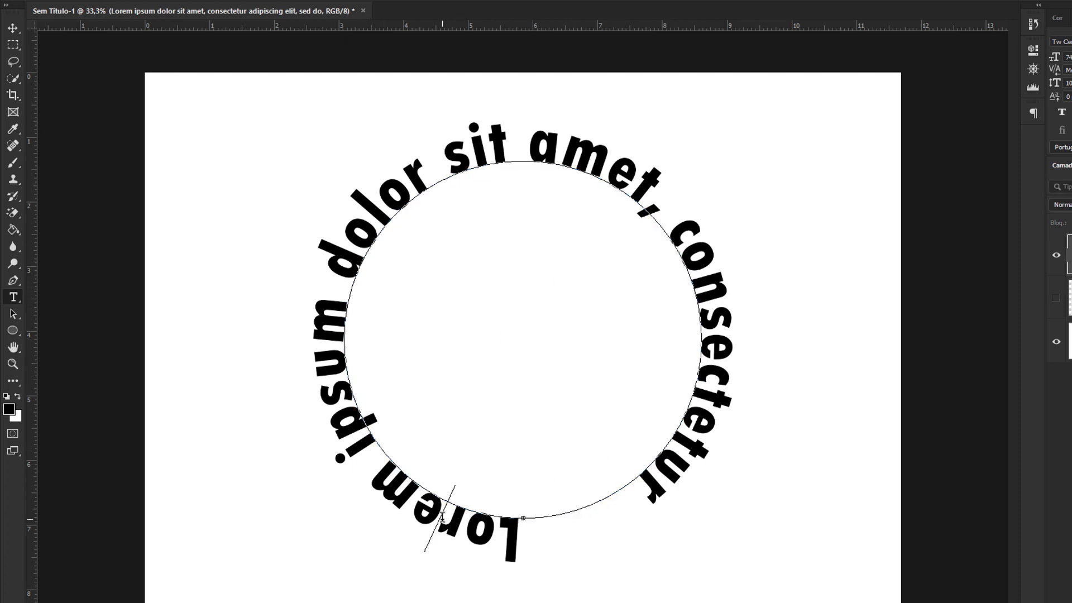
{"action": "key", "text": "ctrl"}
{"action": "key", "text": "ctrl+a"}
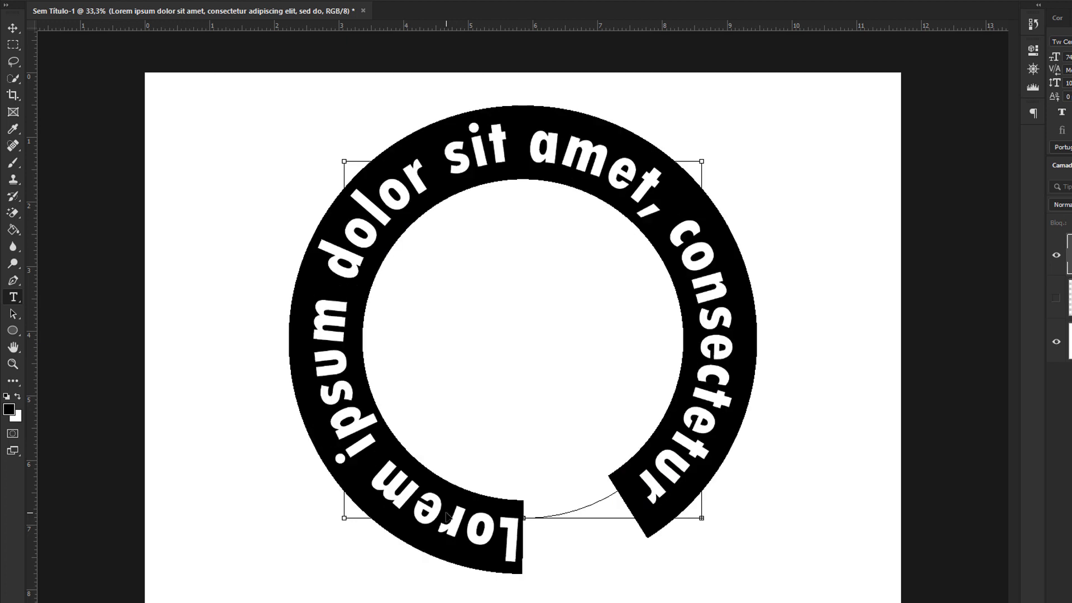
{"action": "left_click_drag", "start_coordinate": [443, 527], "coordinate": [456, 499]}
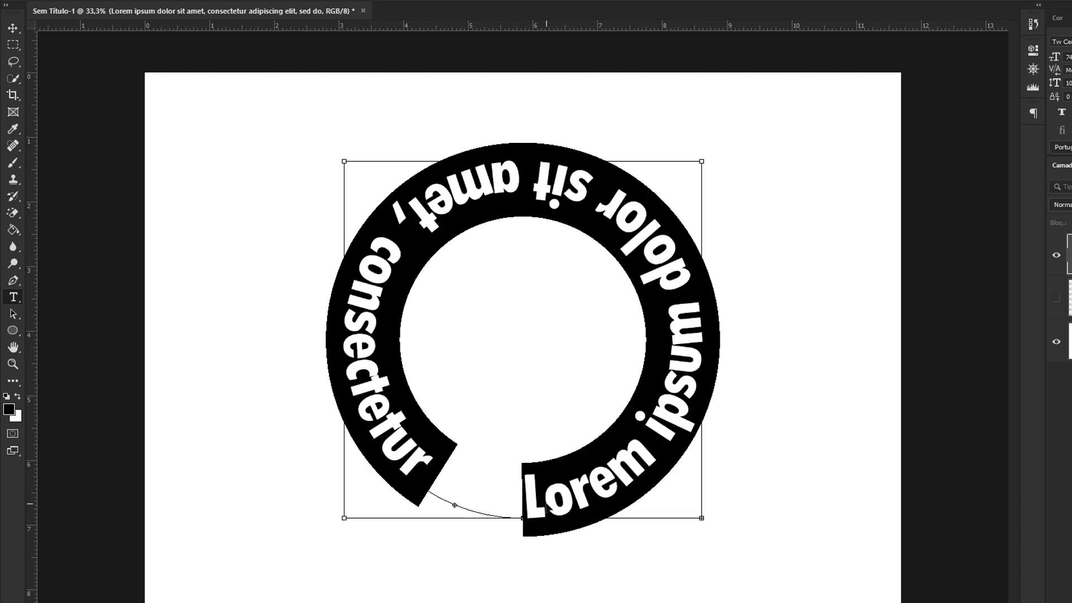
- Move the flipped circular text around the page, commit it, and reposition it near the page's centre
{"action": "left_click_drag", "start_coordinate": [547, 504], "coordinate": [583, 493]}
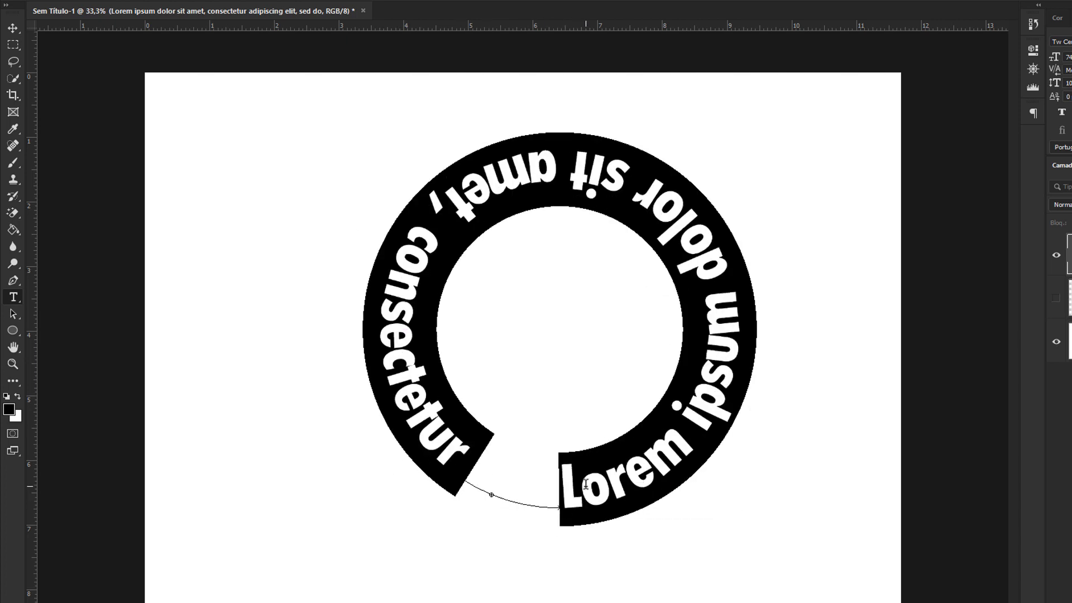
{"action": "key", "text": "ctrl+Return"}
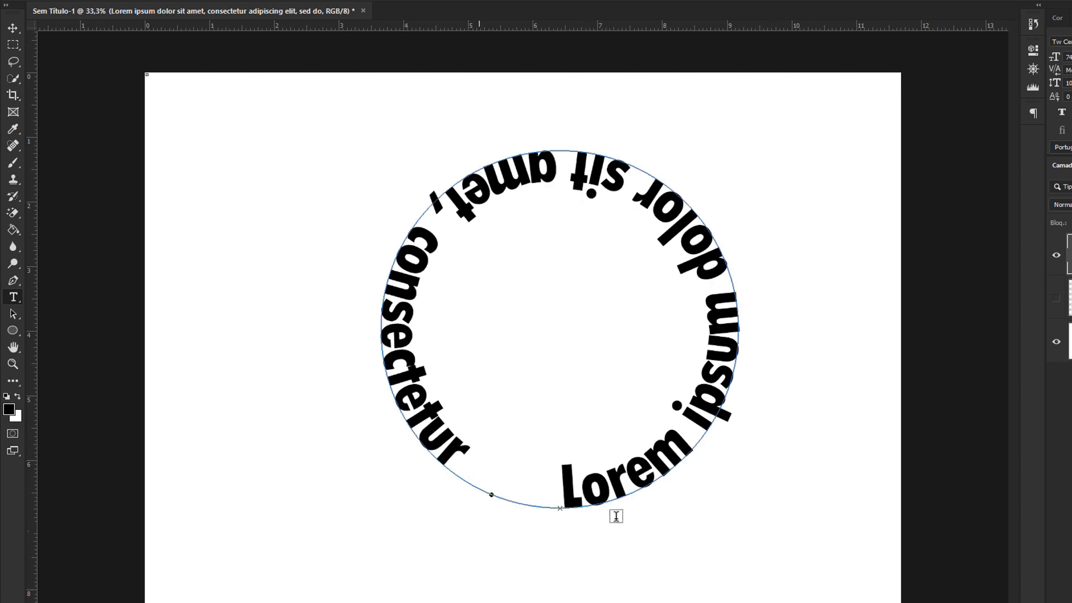
{"action": "left_click_drag", "start_coordinate": [687, 428], "coordinate": [653, 451]}
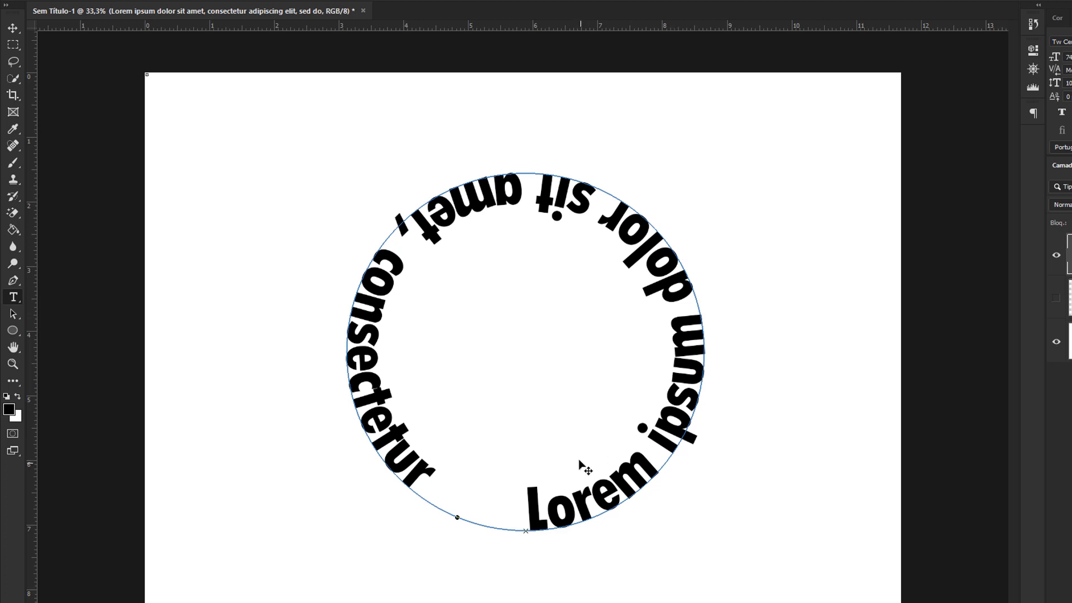
{"action": "left_click_drag", "start_coordinate": [580, 460], "coordinate": [581, 445]}
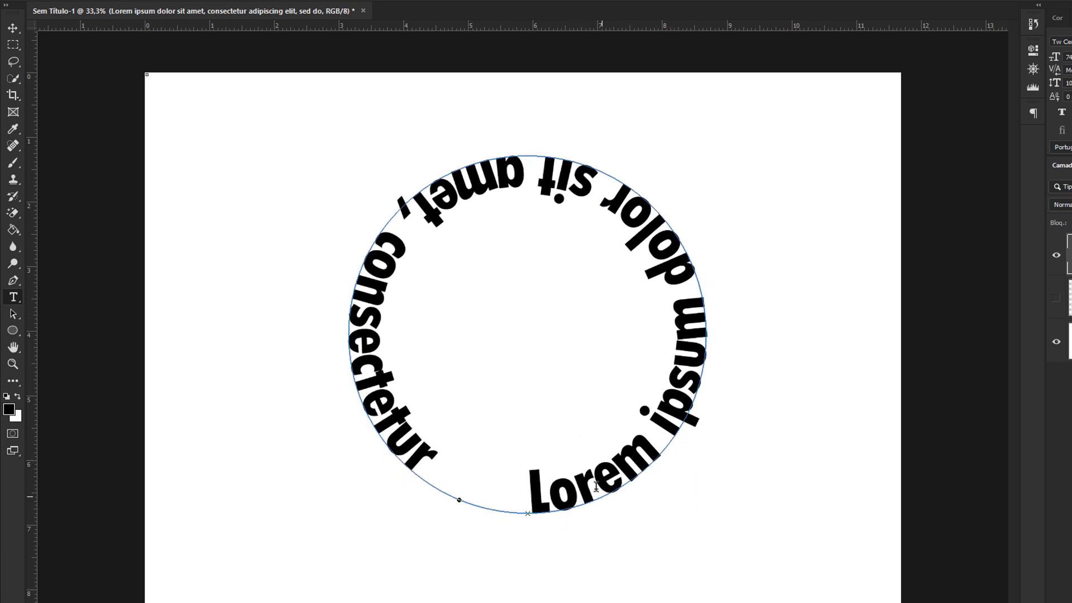
{"action": "key", "text": "v"}
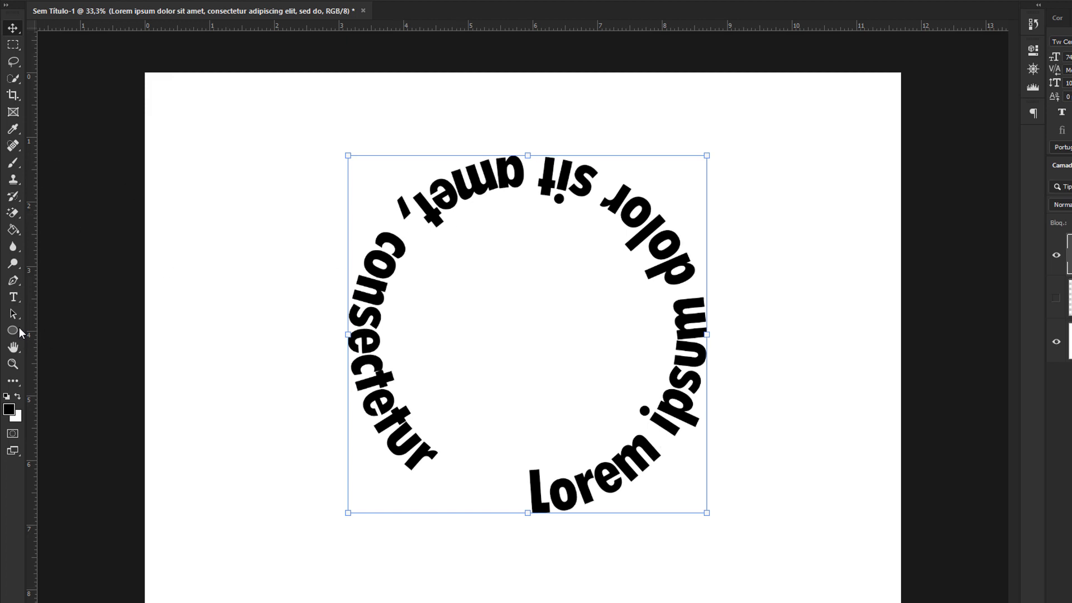
- Delete the end of the circular text so that only "Lorem ipsum dolor sit" remains
{"action": "left_click", "coordinate": [14, 297]}
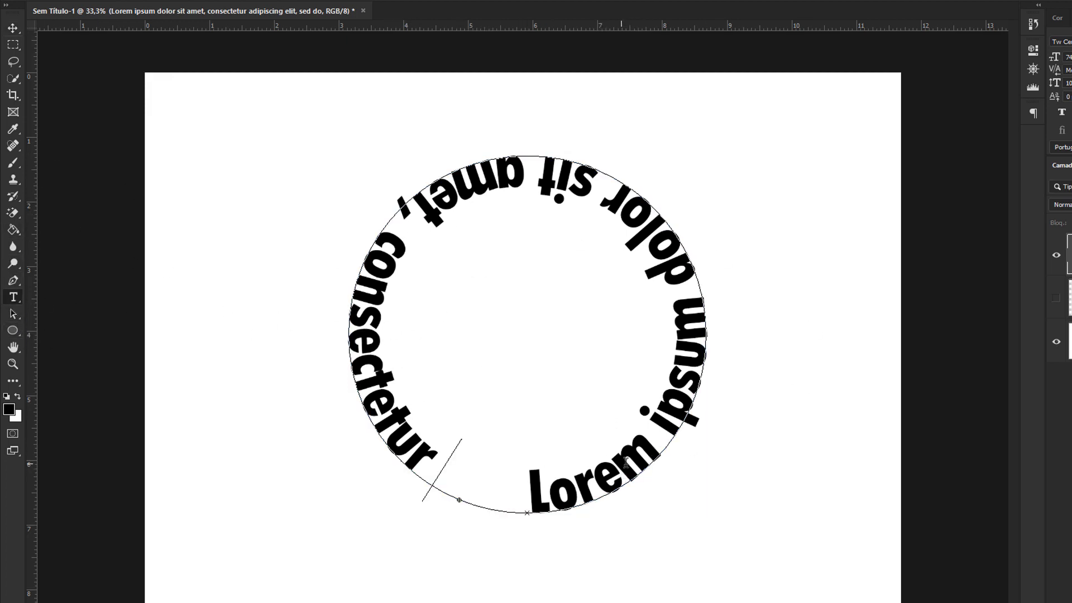
{"action": "left_click", "coordinate": [630, 442]}
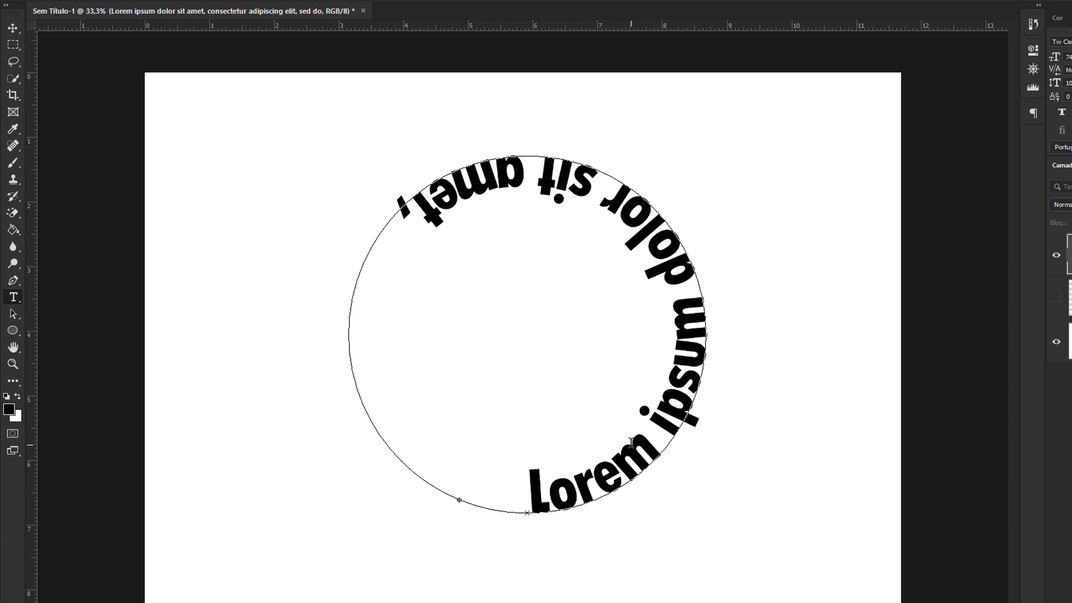
{"action": "left_click_drag", "start_coordinate": [414, 219], "coordinate": [648, 180]}
{"action": "key", "text": "BackSpace"}
{"action": "key", "text": "BackSpace"}
{"action": "key", "text": "BackSpace"}
{"action": "key", "text": "BackSpace"}
{"action": "key", "text": "BackSpace"}
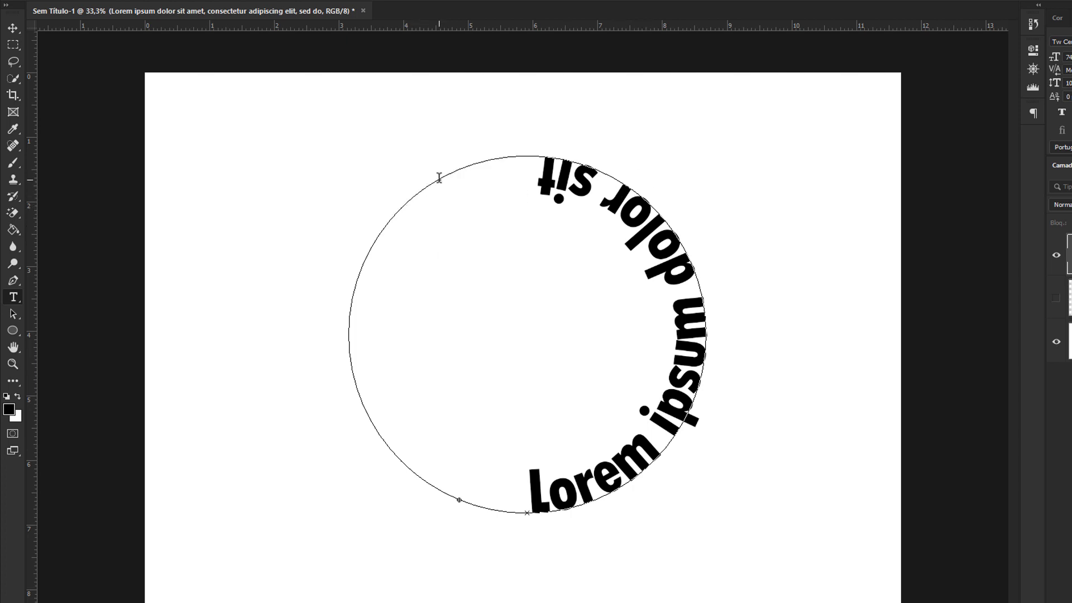